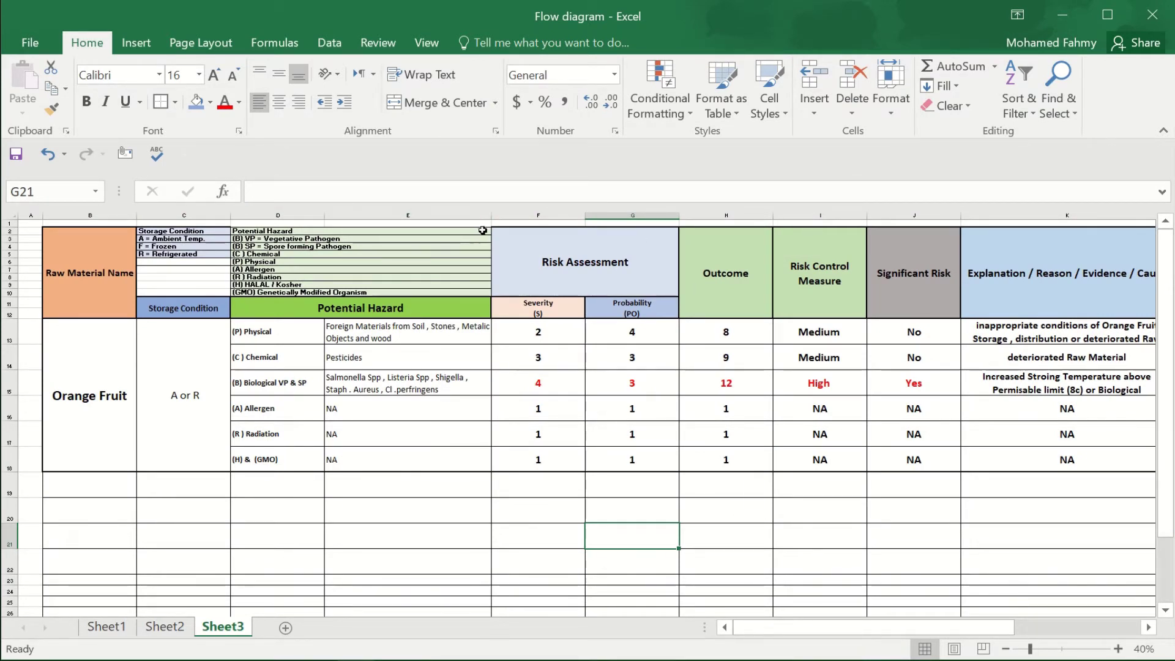
Step: Enlarge the Raw Material Name header in B2 so it shows in a bigger, two-line font
{"action": "left_click_drag", "start_coordinate": [484, 231], "coordinate": [199, 293]}
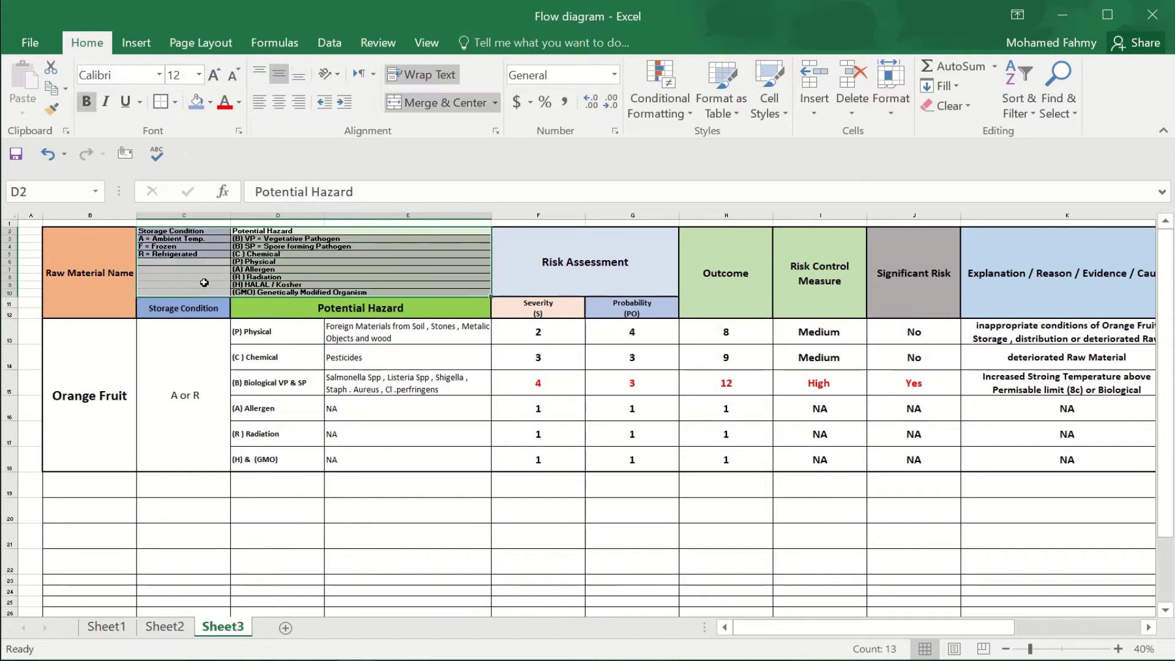
{"action": "left_click", "coordinate": [70, 302]}
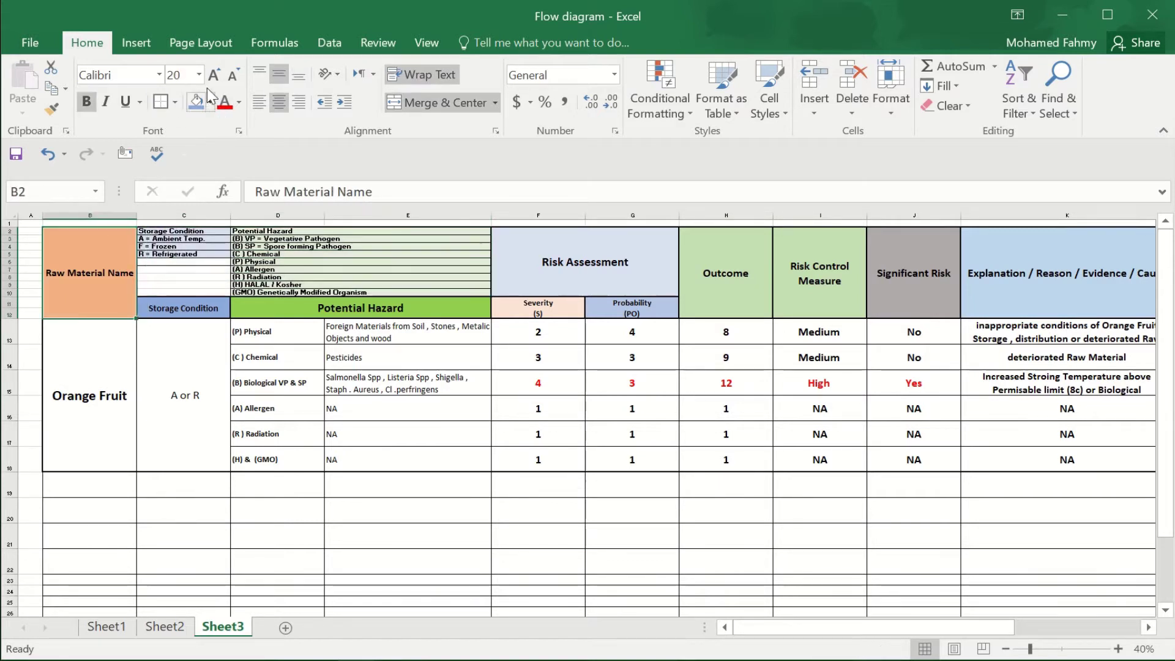
{"action": "left_click", "coordinate": [214, 75]}
{"action": "left_click", "coordinate": [214, 74]}
{"action": "left_click", "coordinate": [278, 357]}
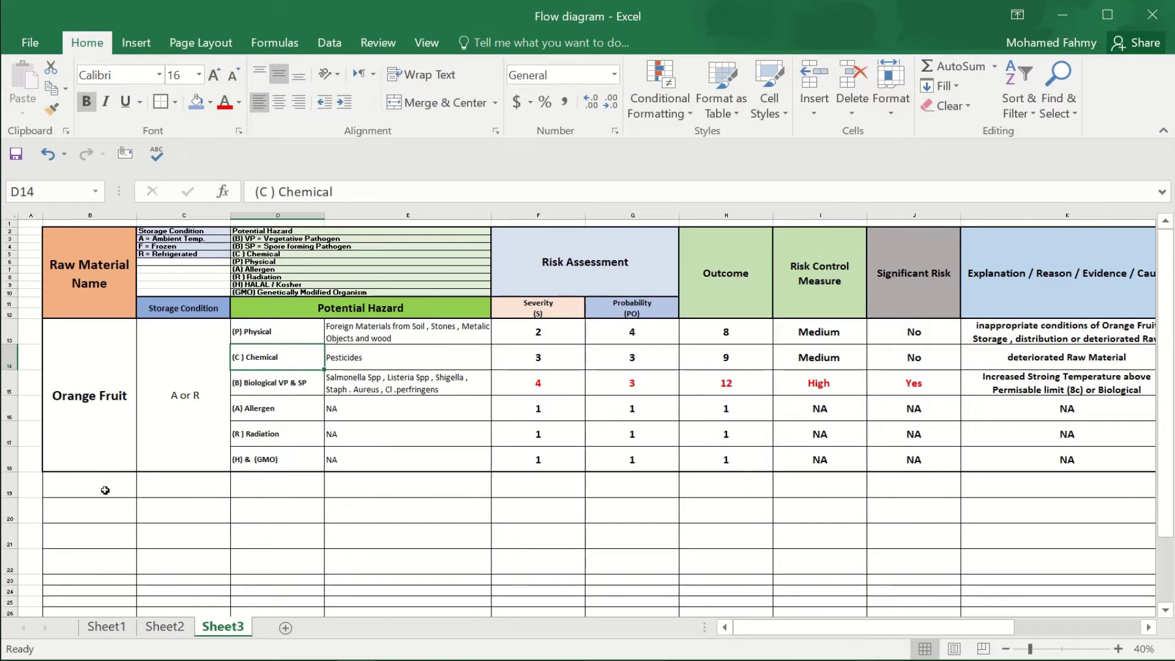
Step: Duplicate the Orange Fruit block B13:M18 at B19 and clear its E19:M24 hazard values
{"action": "left_click_drag", "start_coordinate": [79, 369], "coordinate": [1071, 540]}
{"action": "scroll", "coordinate": [1056, 436], "scroll_direction": "down", "scroll_amount": 2}
{"action": "left_click_drag", "start_coordinate": [985, 625], "coordinate": [854, 626]}
{"action": "left_click_drag", "start_coordinate": [347, 439], "coordinate": [1054, 548]}
{"action": "key", "text": "Delete"}
{"action": "left_click", "coordinate": [511, 535]}
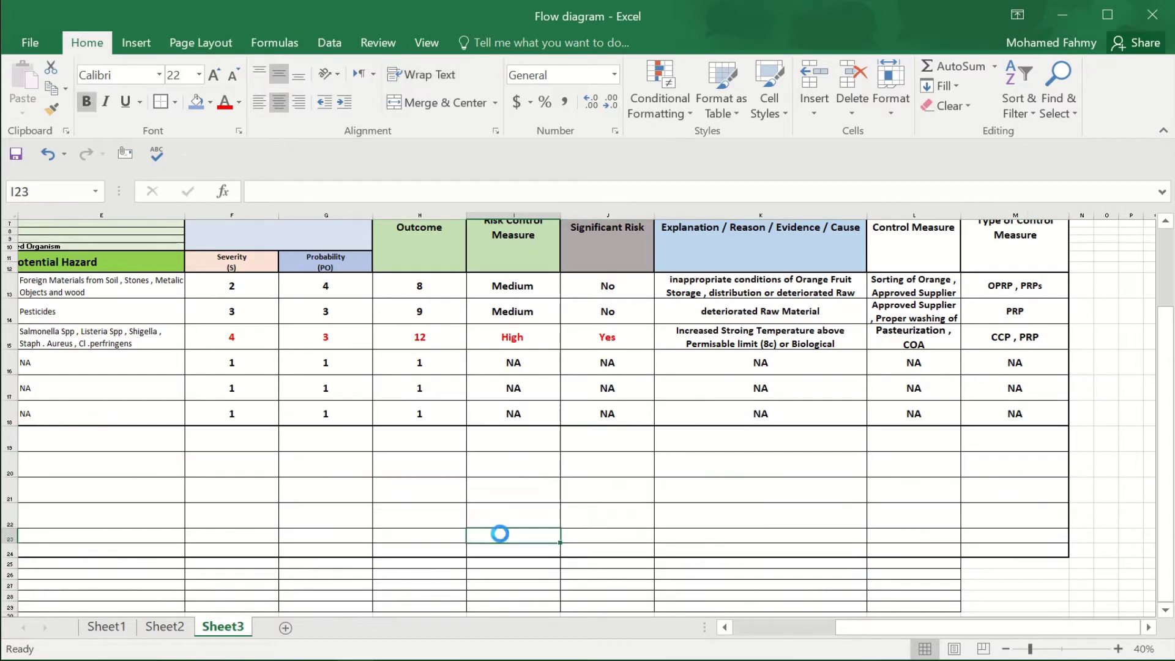
Step: Make the new block's rows 19–24 taller
{"action": "left_click_drag", "start_coordinate": [928, 633], "coordinate": [763, 632]}
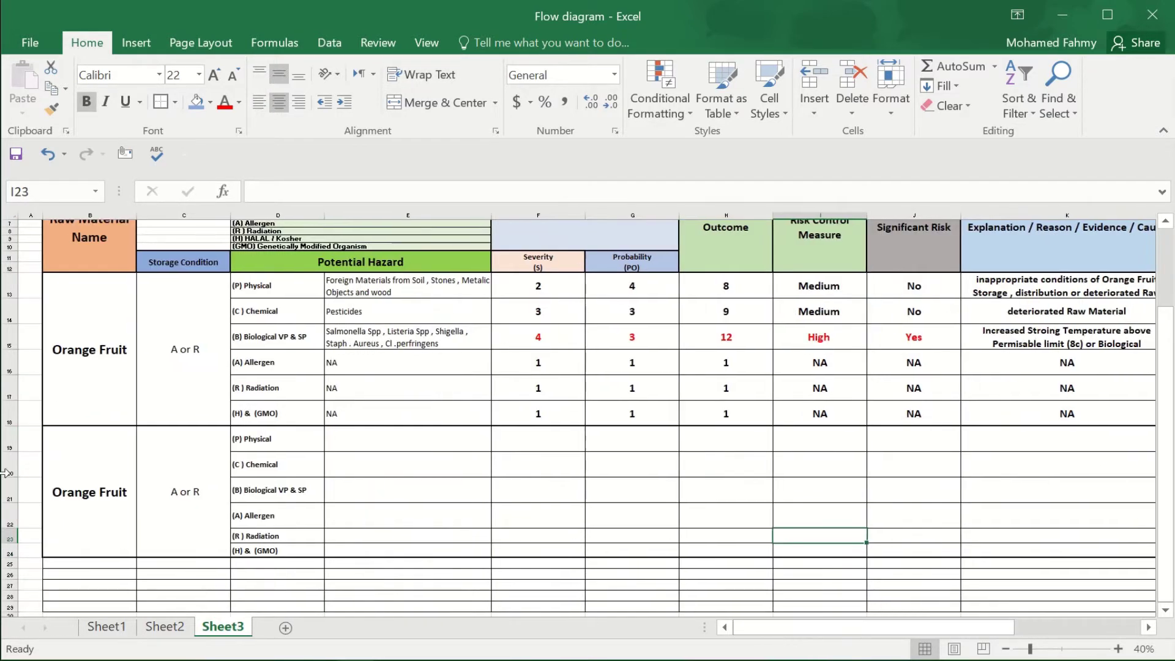
{"action": "left_click_drag", "start_coordinate": [8, 440], "coordinate": [9, 554]}
{"action": "left_click_drag", "start_coordinate": [12, 453], "coordinate": [10, 448]}
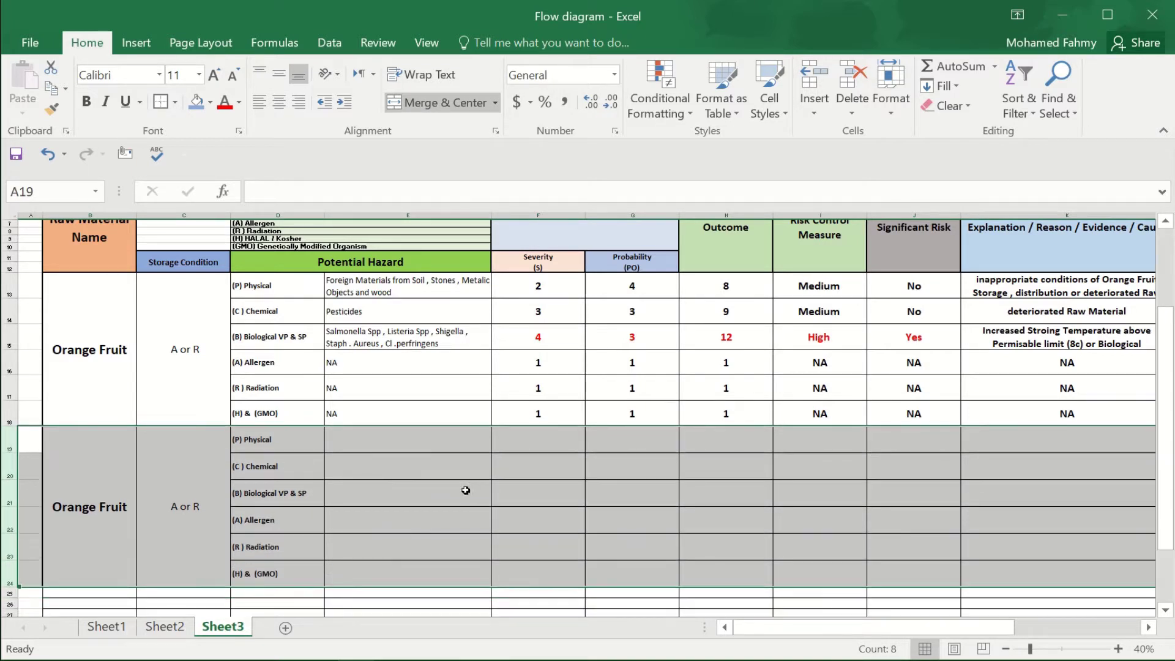
Step: Center and enlarge the hazard category labels in D13:D24, and empty storage condition C19
{"action": "left_click", "coordinate": [396, 483]}
{"action": "left_click_drag", "start_coordinate": [273, 286], "coordinate": [262, 572]}
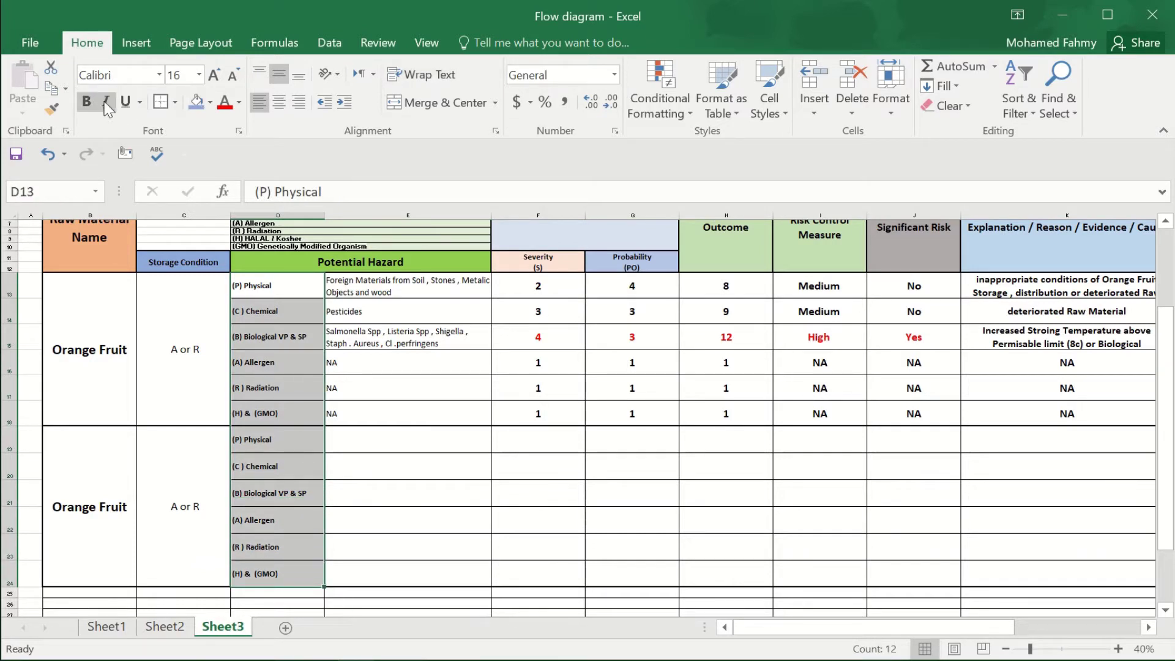
{"action": "left_click", "coordinate": [279, 103]}
{"action": "left_click", "coordinate": [214, 74]}
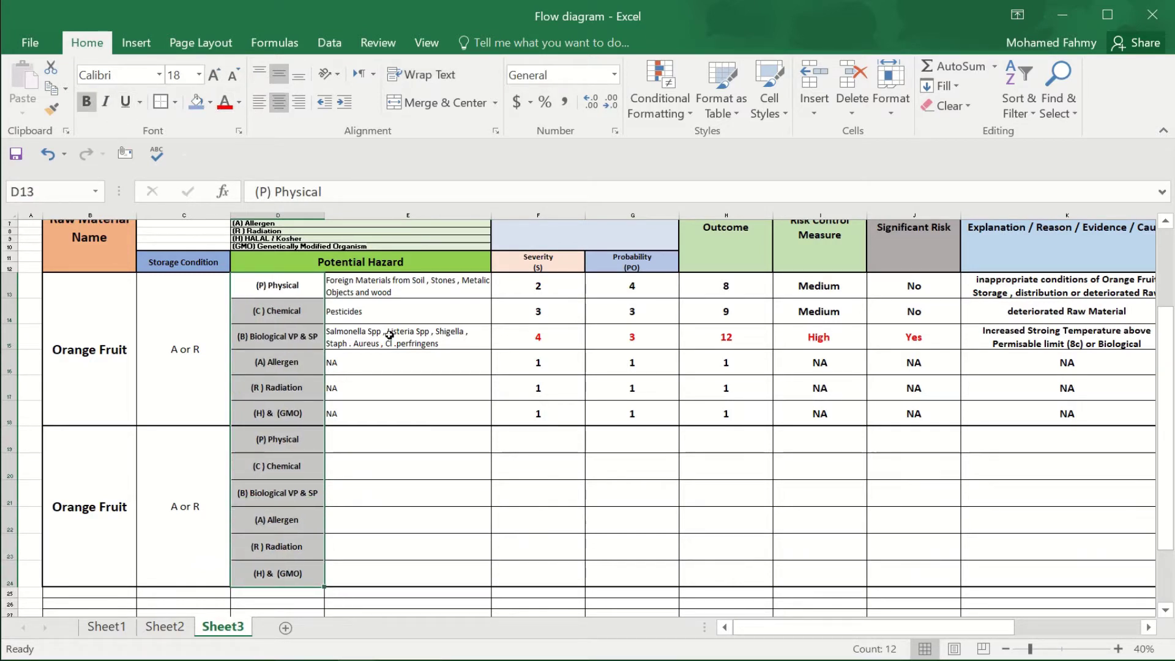
{"action": "left_click", "coordinate": [409, 471]}
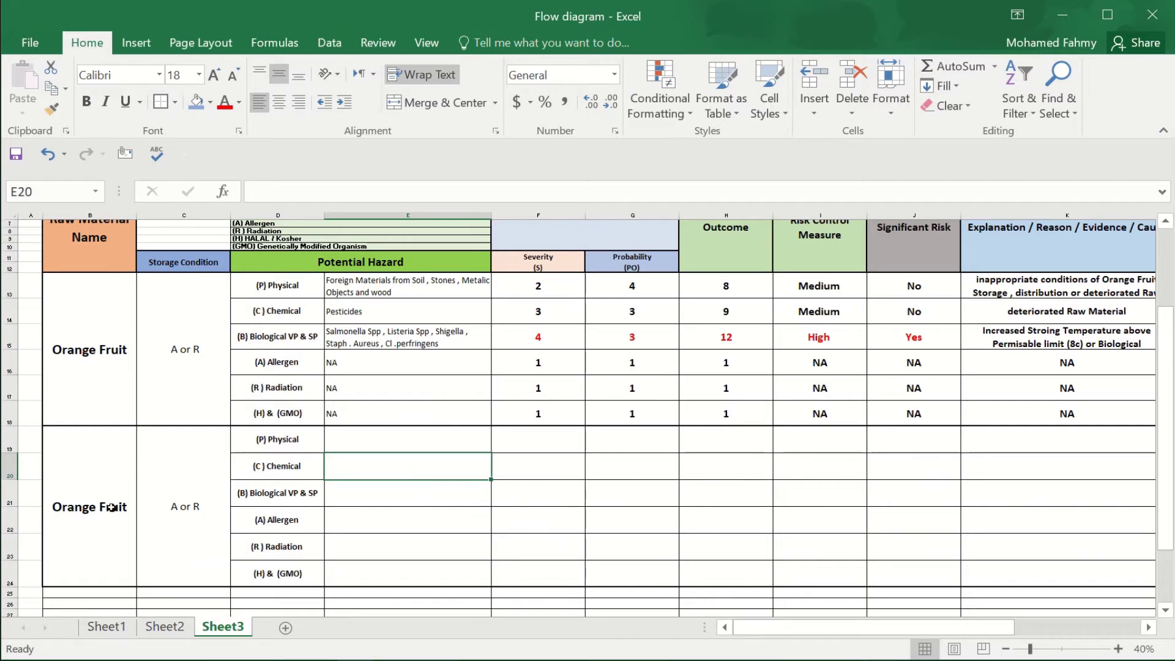
{"action": "left_click", "coordinate": [208, 502]}
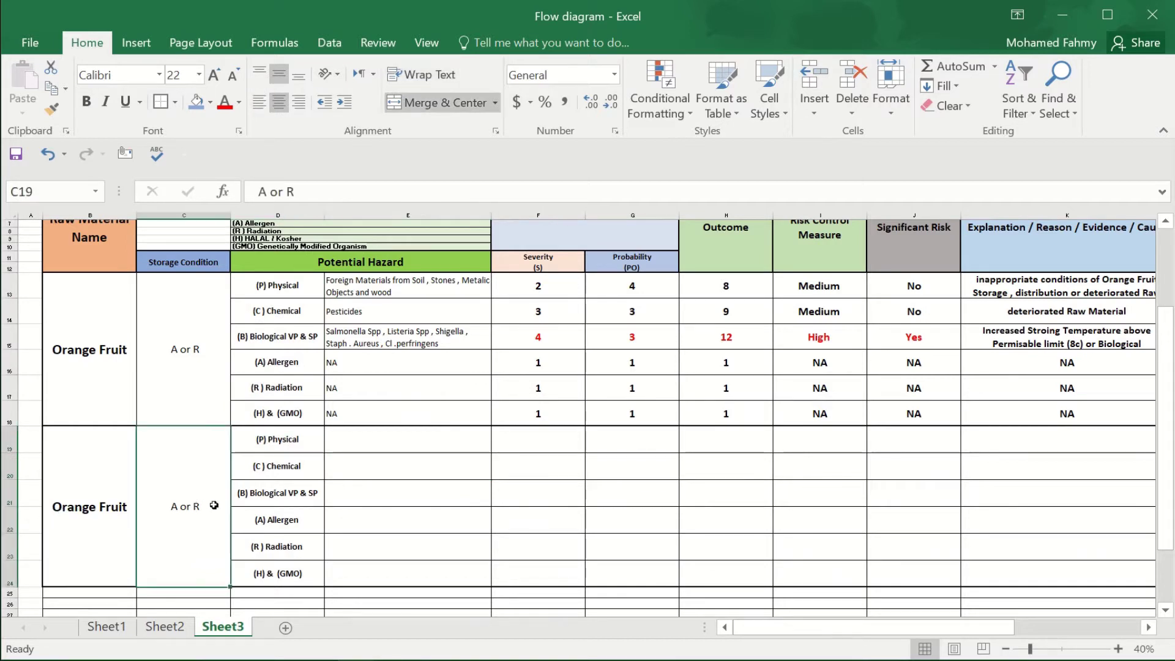
{"action": "key", "text": "Delete"}
Step: Label the second block Water in B19, with storage condition A in C19
{"action": "left_click", "coordinate": [71, 511]}
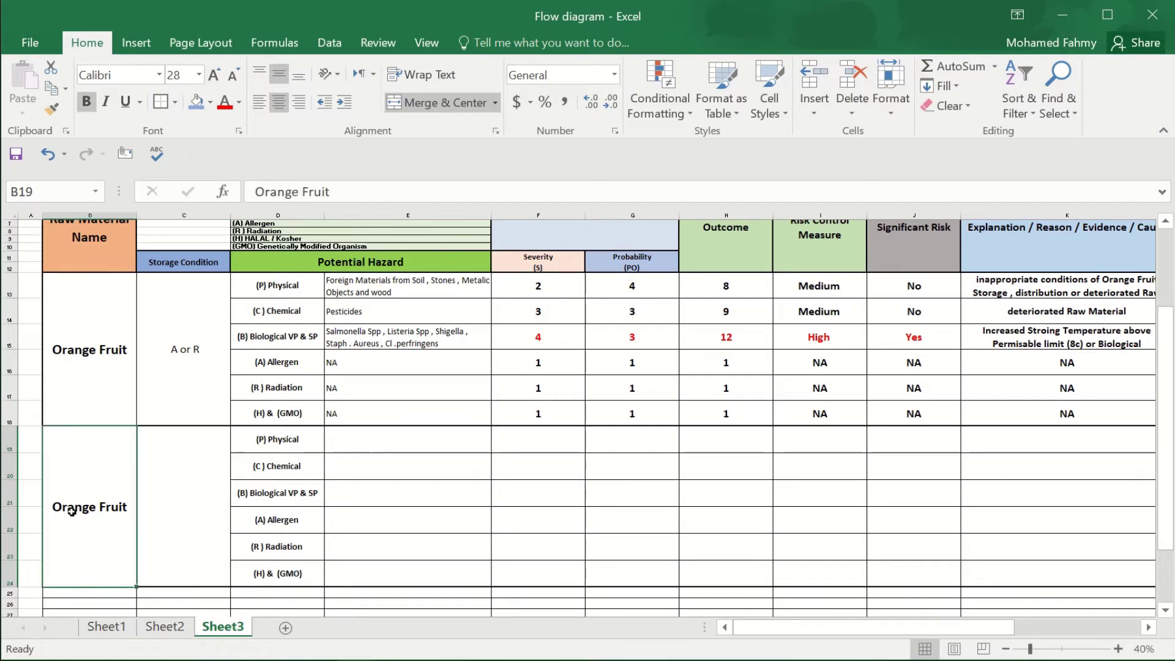
{"action": "type", "text": "Water"}
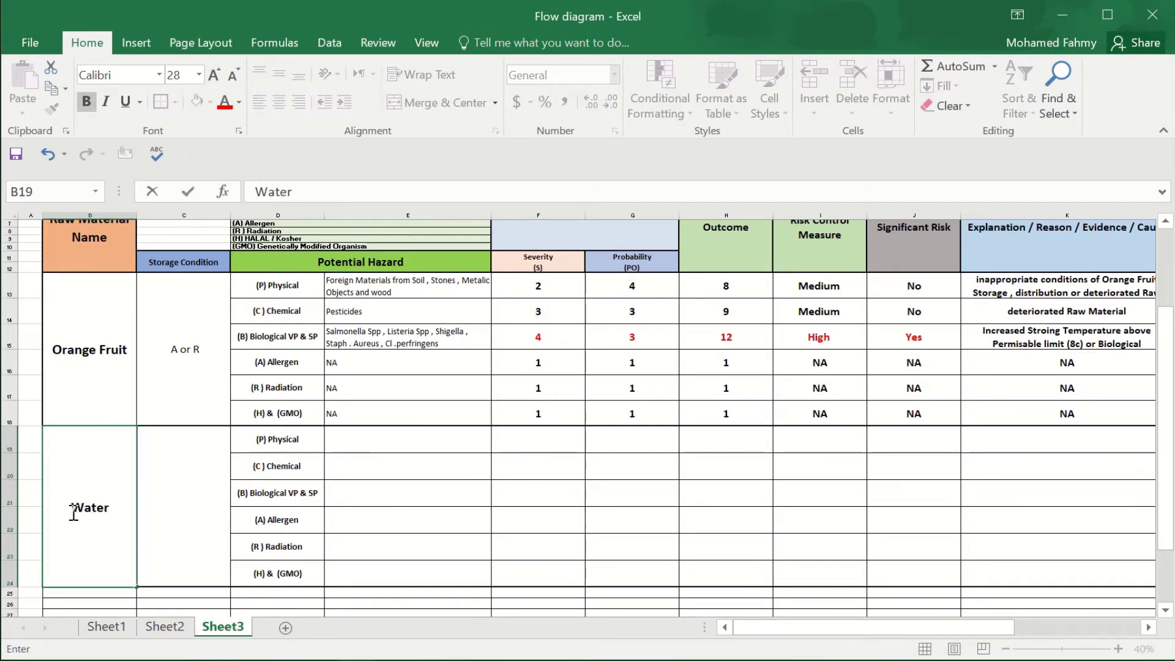
{"action": "left_click", "coordinate": [152, 488]}
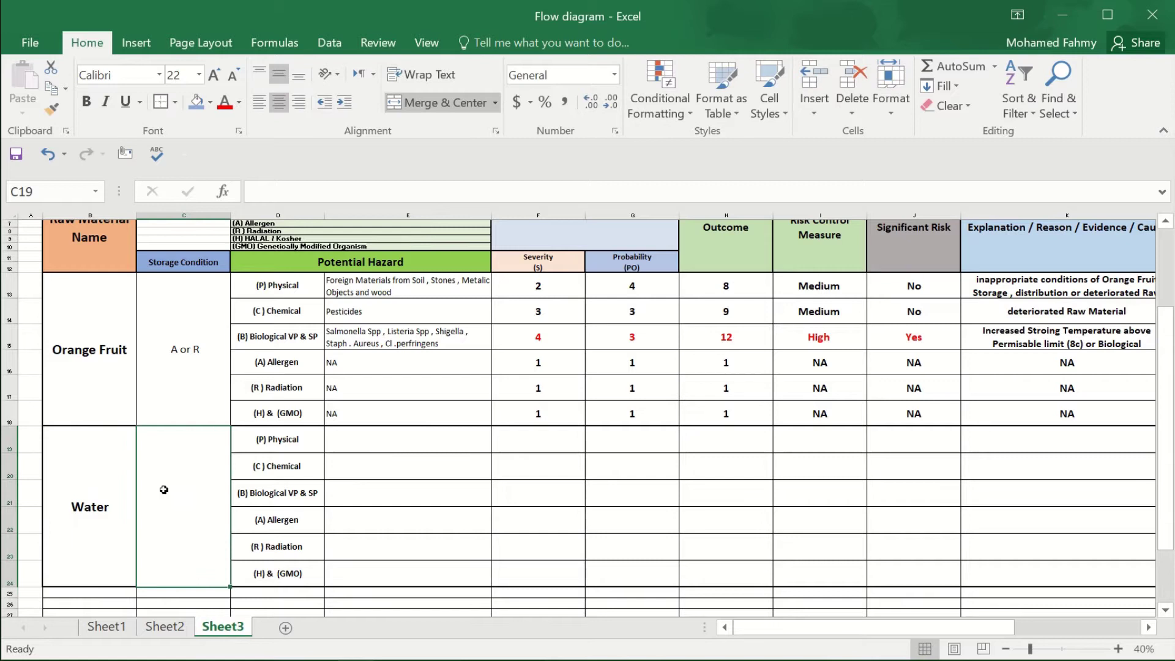
{"action": "type", "text": "A"}
{"action": "key", "text": "BackSpace"}
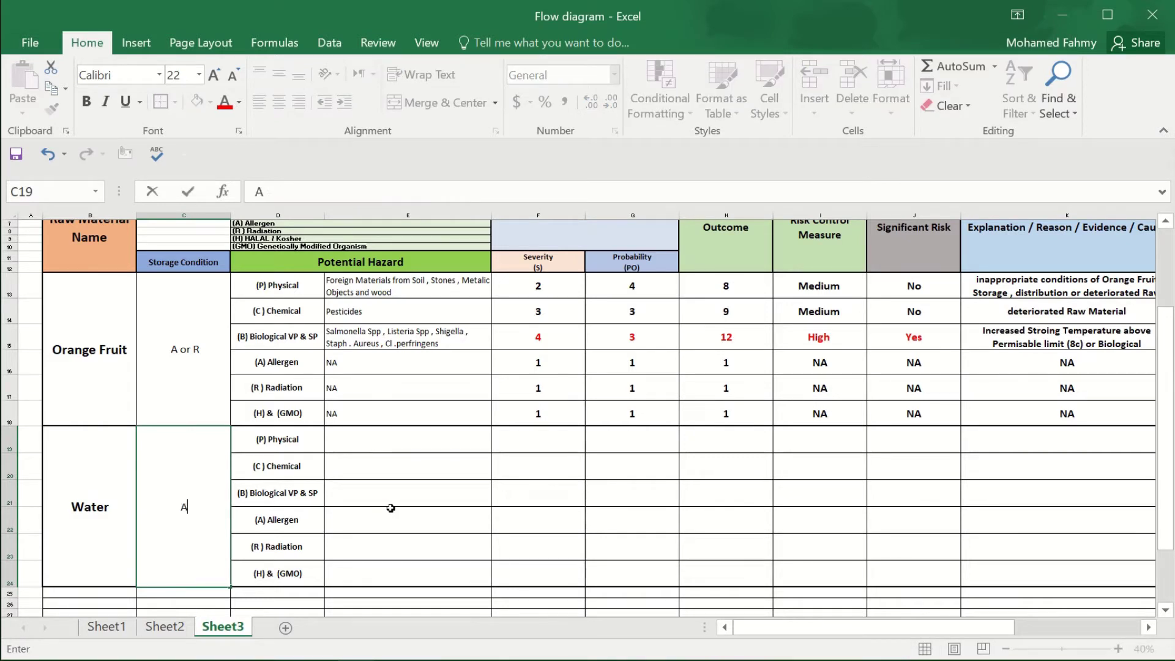
{"action": "left_click", "coordinate": [457, 485]}
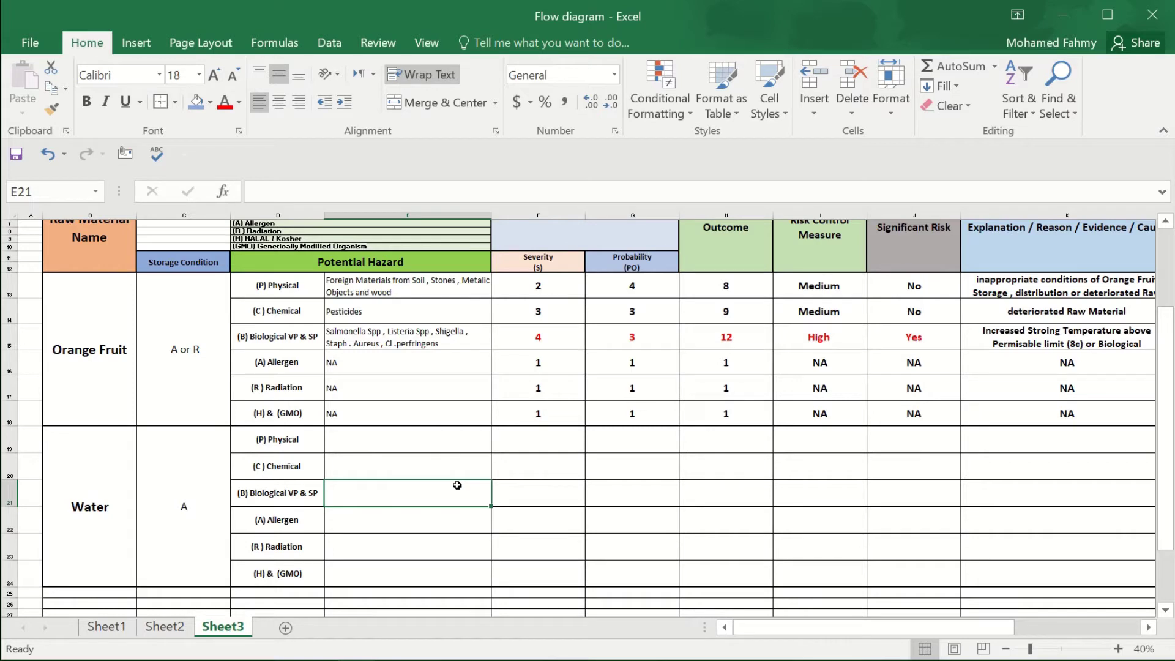
{"action": "left_click", "coordinate": [429, 440]}
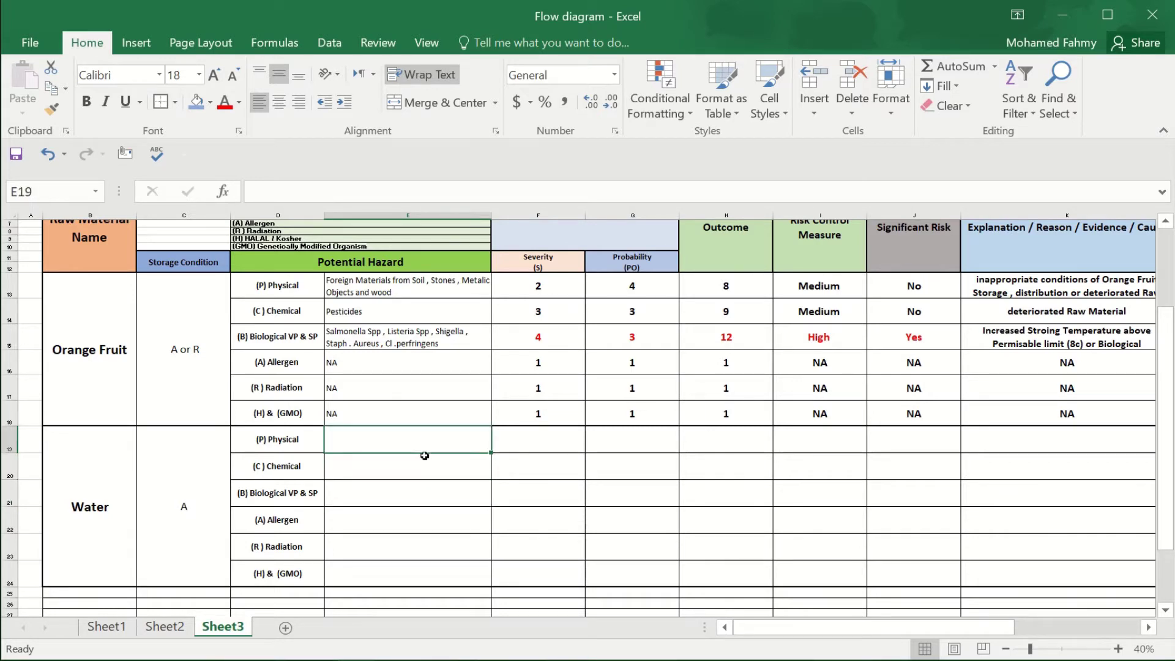
{"action": "scroll", "coordinate": [424, 455], "scroll_direction": "up", "scroll_amount": 3}
{"action": "scroll", "coordinate": [485, 501], "scroll_direction": "down", "scroll_amount": 2}
{"action": "scroll", "coordinate": [547, 504], "scroll_direction": "up", "scroll_amount": 1}
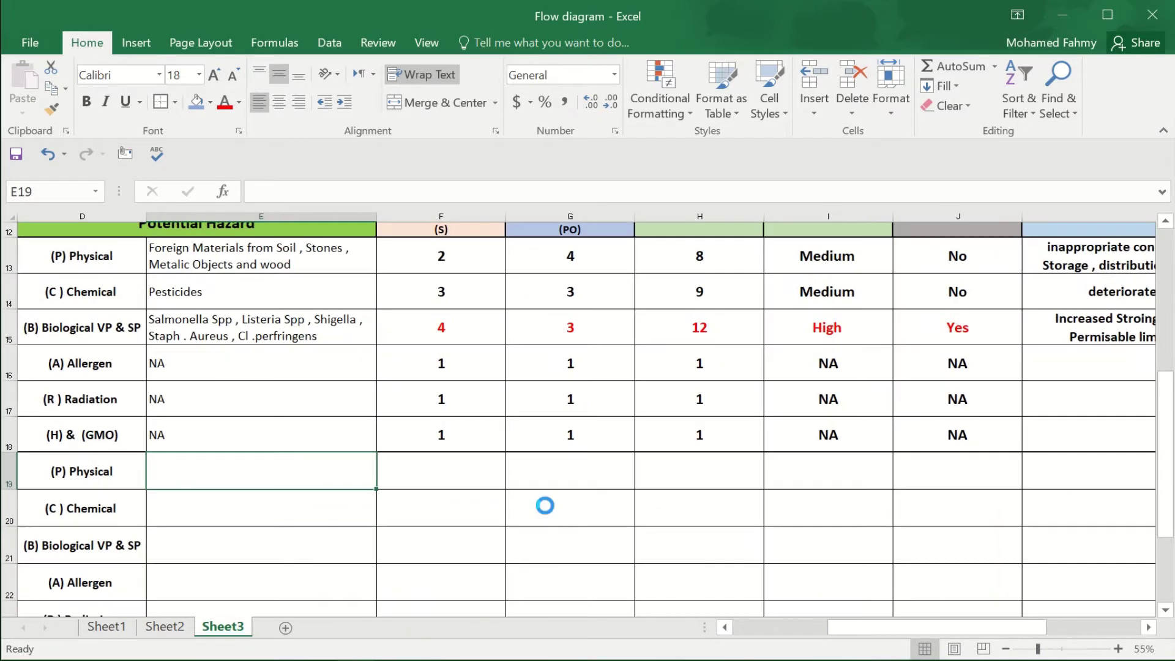
{"action": "scroll", "coordinate": [544, 506], "scroll_direction": "down", "scroll_amount": 1}
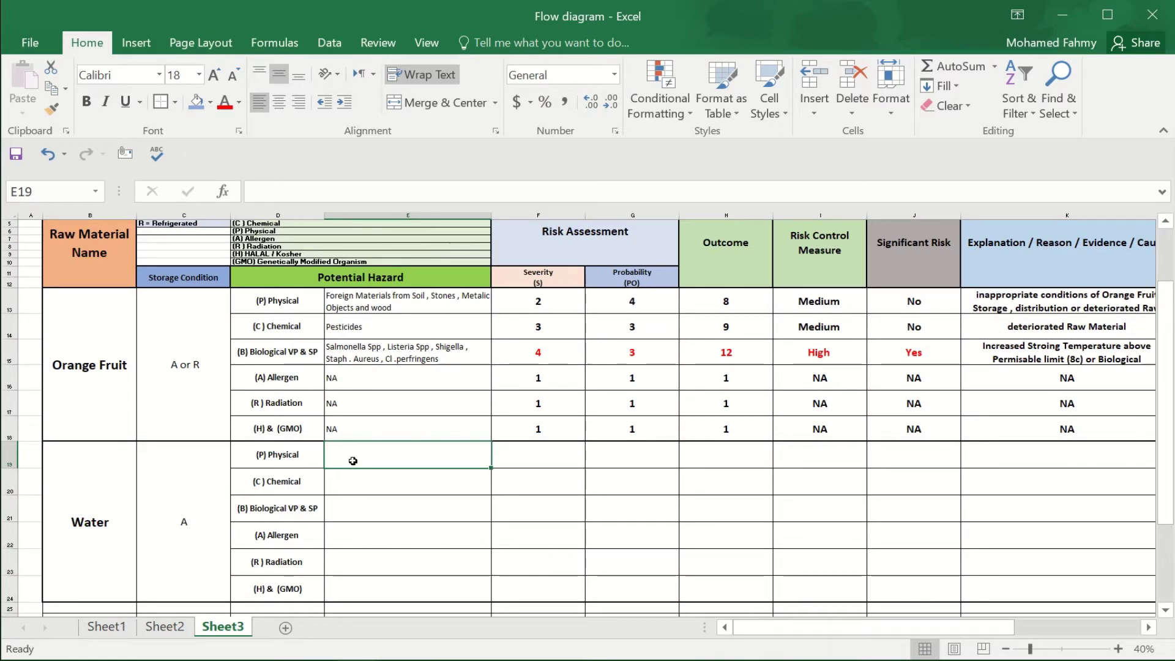
Step: Enter 'Extraneous Material' in E19 as Water's physical hazard
{"action": "type", "text": "Ex"}
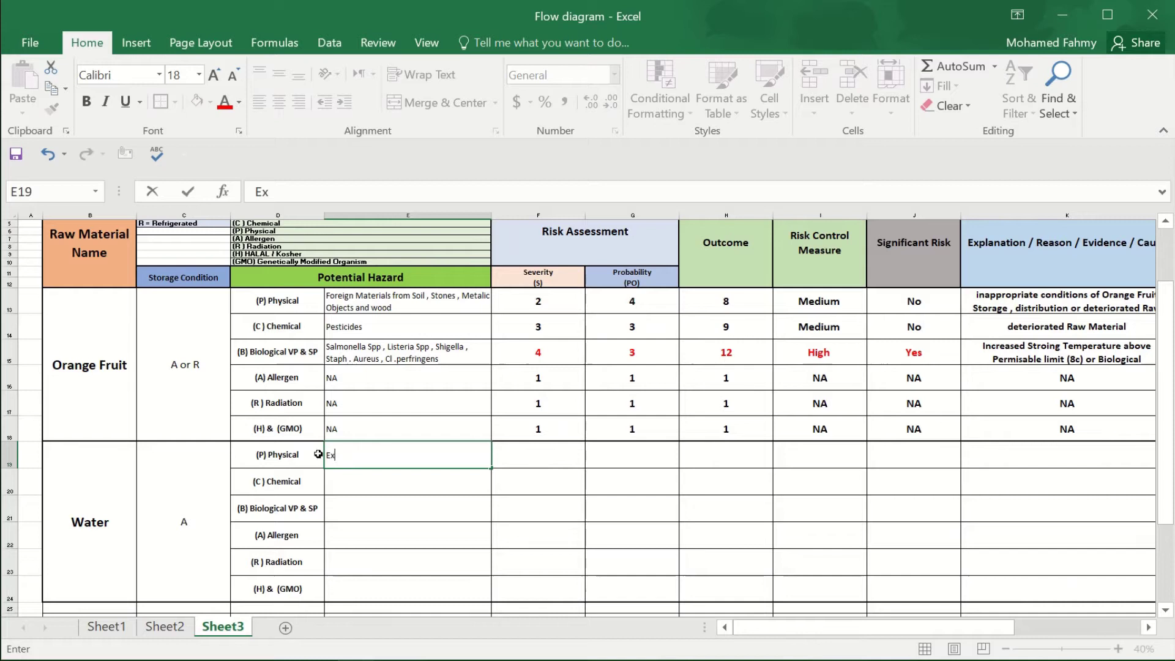
{"action": "type", "text": "traneou"}
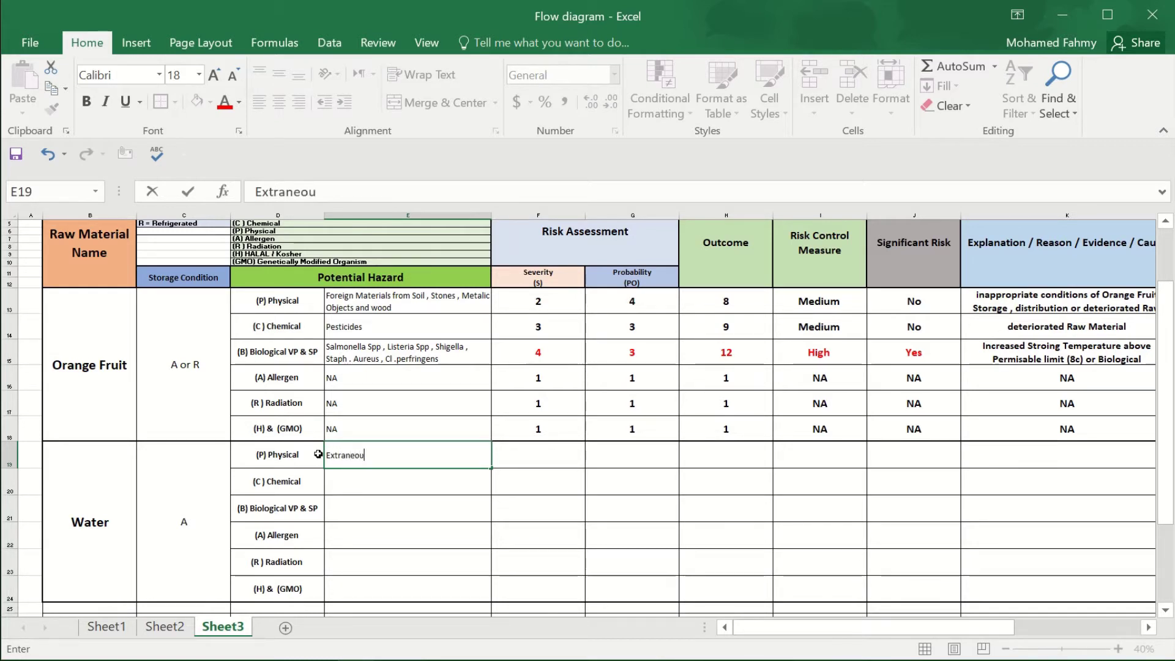
{"action": "type", "text": "s Matter"}
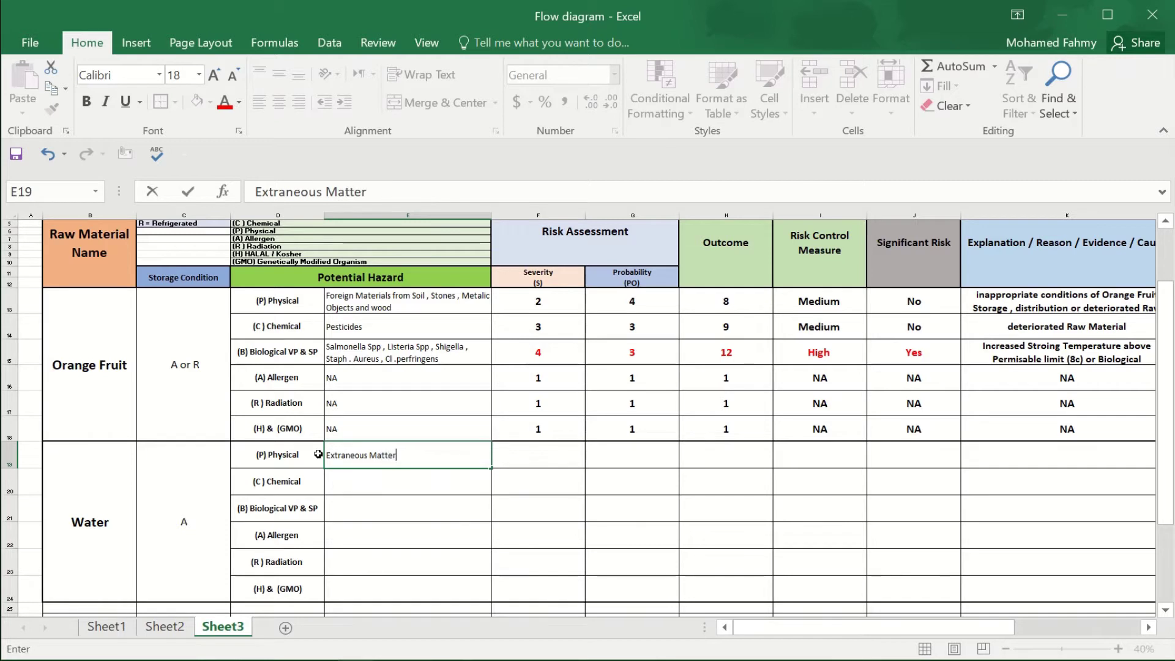
{"action": "key", "text": "BackSpace"}
{"action": "key", "text": "BackSpace"}
{"action": "key", "text": "BackSpace"}
{"action": "type", "text": "ter"}
{"action": "key", "text": "BackSpace"}
{"action": "key", "text": "BackSpace"}
{"action": "key", "text": "BackSpace"}
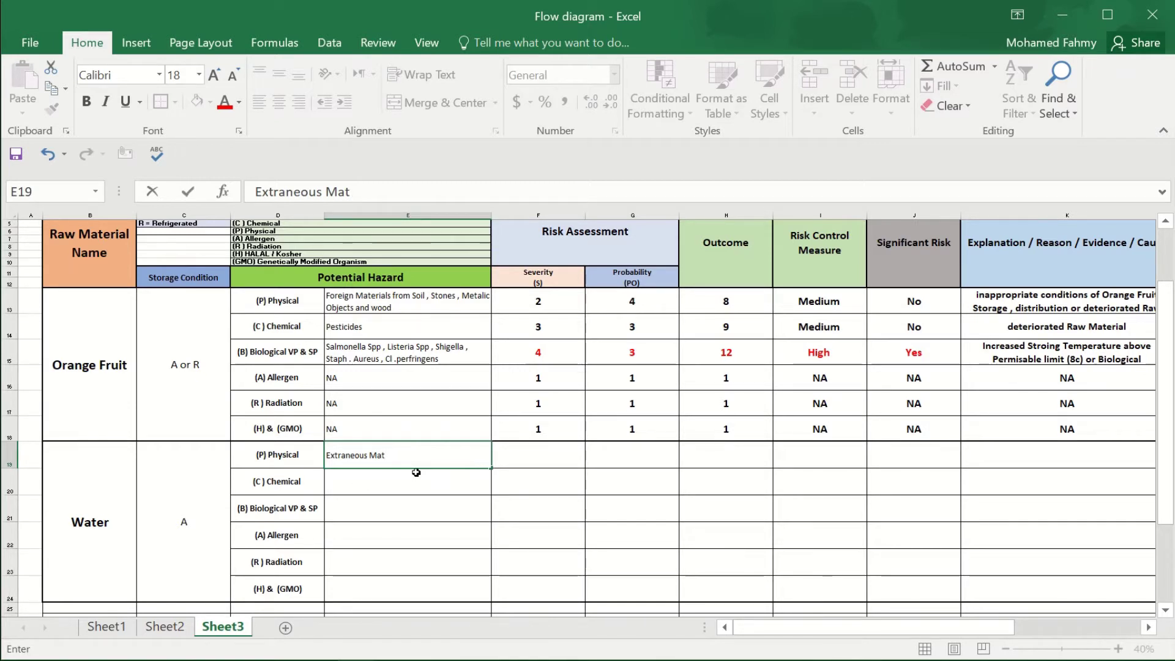
{"action": "type", "text": "erial"}
{"action": "key", "text": "Tab"}
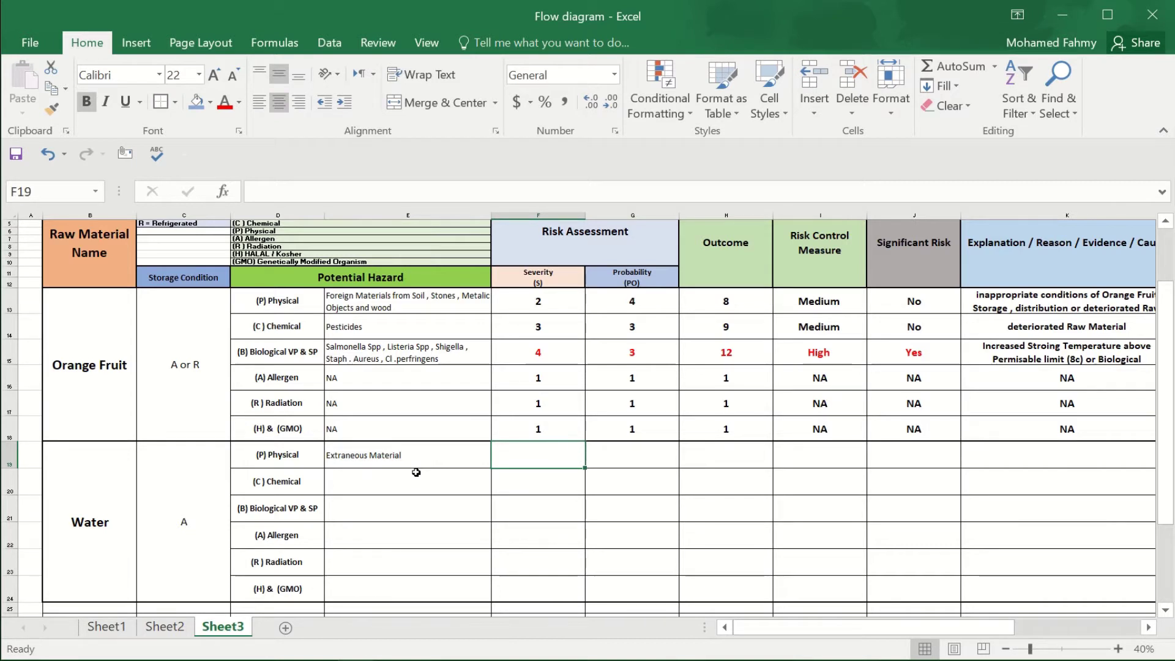
{"action": "left_click", "coordinate": [401, 476]}
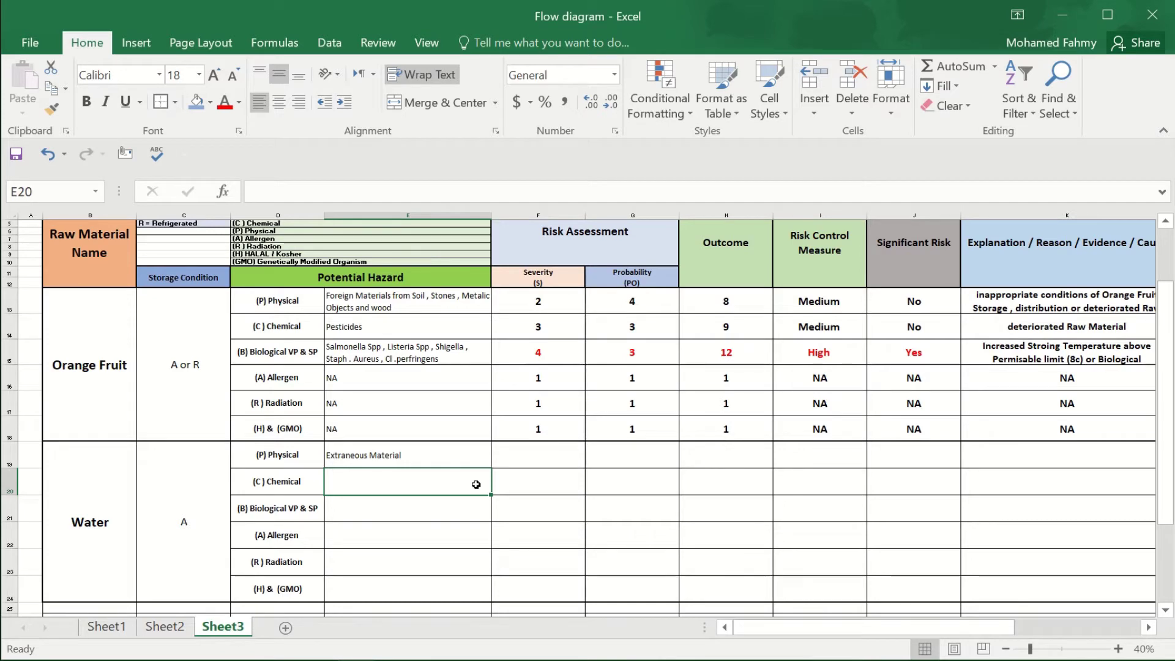
{"action": "scroll", "coordinate": [476, 485], "scroll_direction": "up", "scroll_amount": 1}
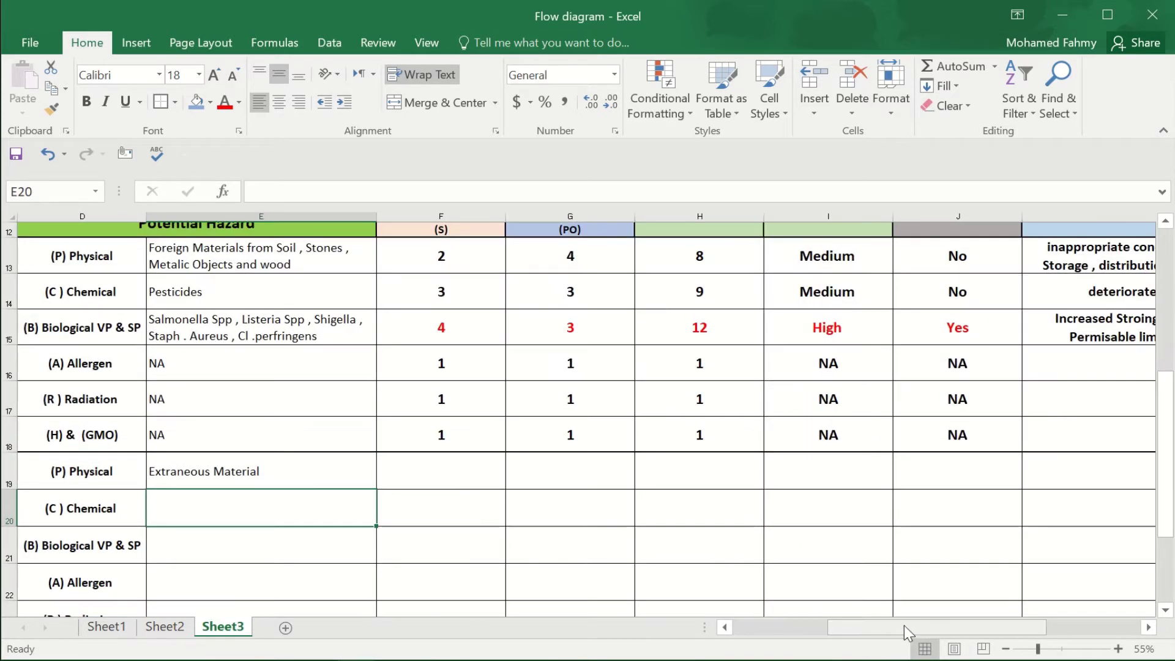
Step: Enter 'Heavy Metals & Pesticides' in E20 as Water's chemical hazard
{"action": "left_click_drag", "start_coordinate": [912, 630], "coordinate": [757, 634]}
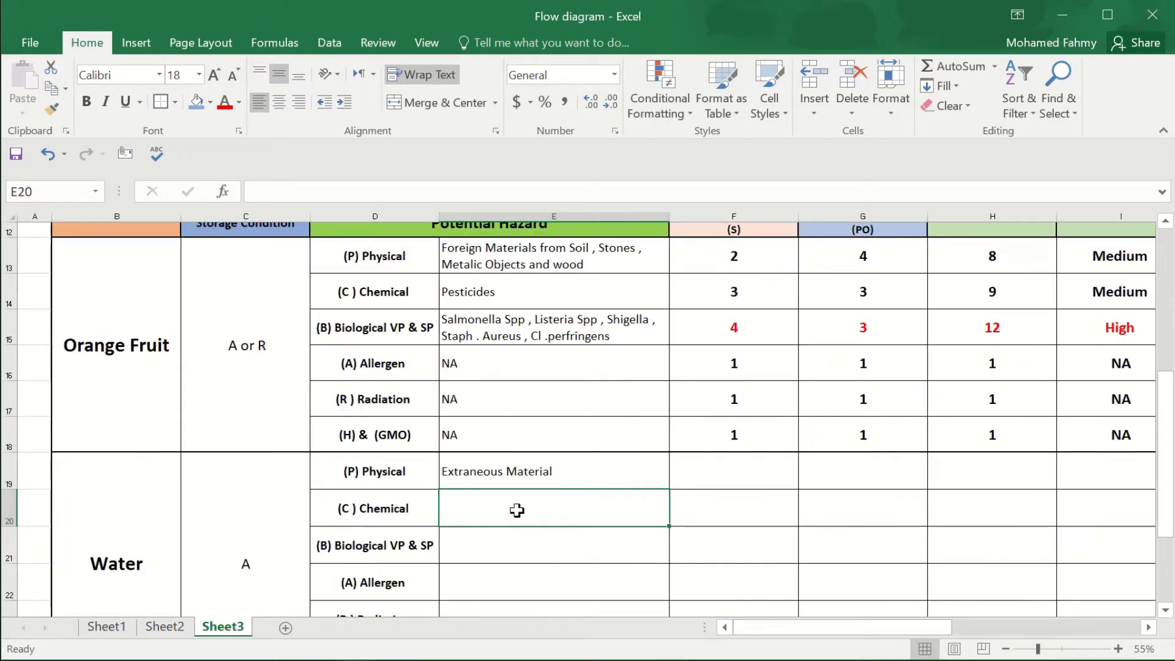
{"action": "type", "text": "Heavy M"}
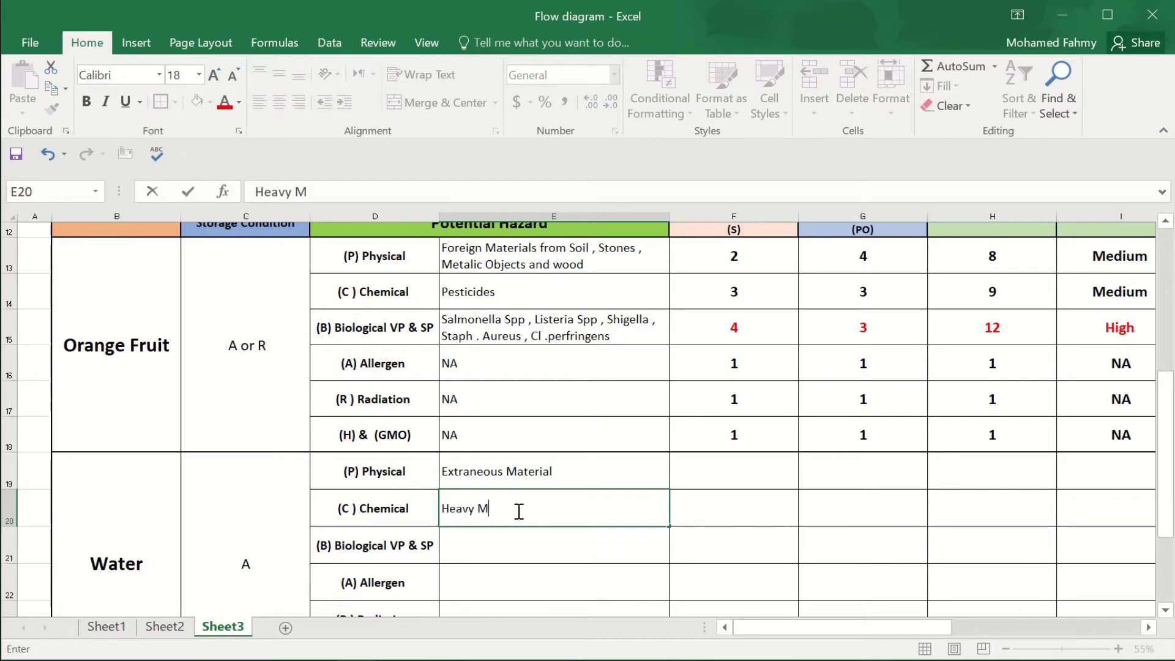
{"action": "type", "text": "etals & Pesti"}
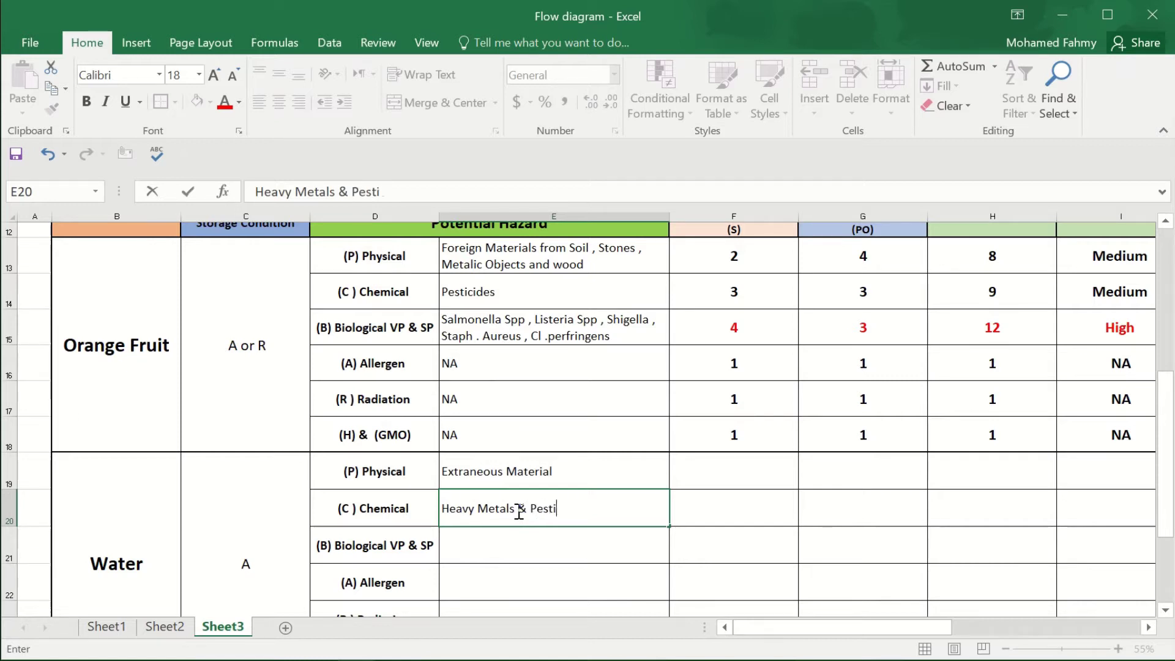
{"action": "type", "text": "cides"}
{"action": "key", "text": "Return"}
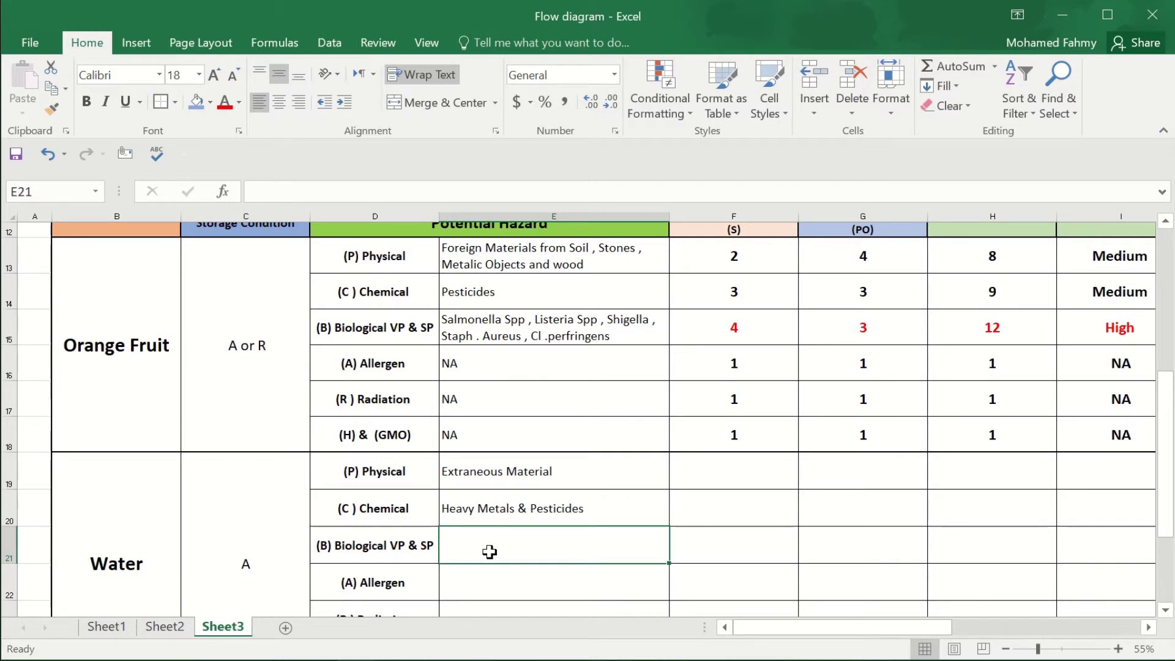
Step: Describe Water's biological hazard as non-potable or Waste Water contamination, fixing 'Wayer' to 'Water'
{"action": "type", "text": "Water "}
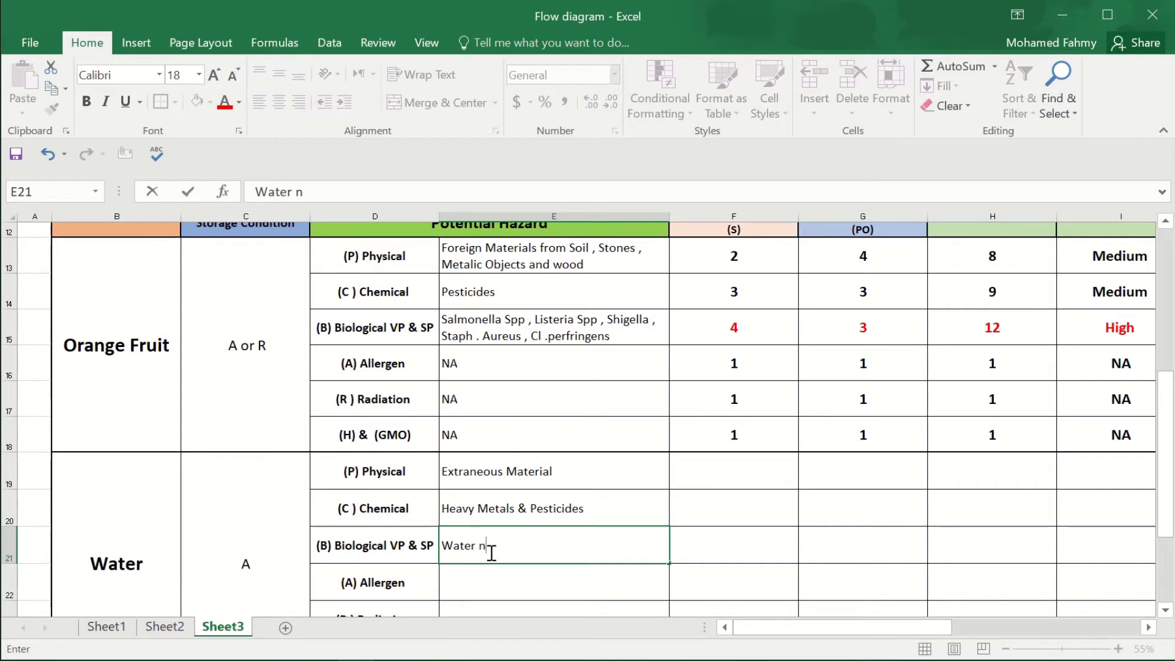
{"action": "type", "text": "not meeting"}
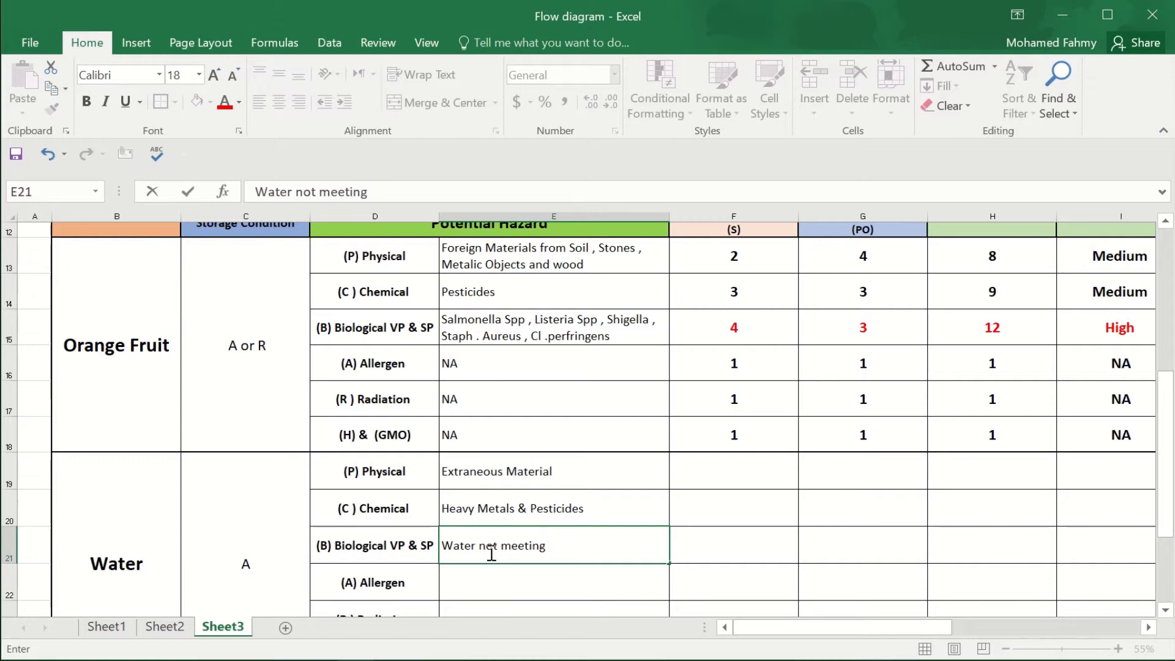
{"action": "type", "text": " Potable water Ct"}
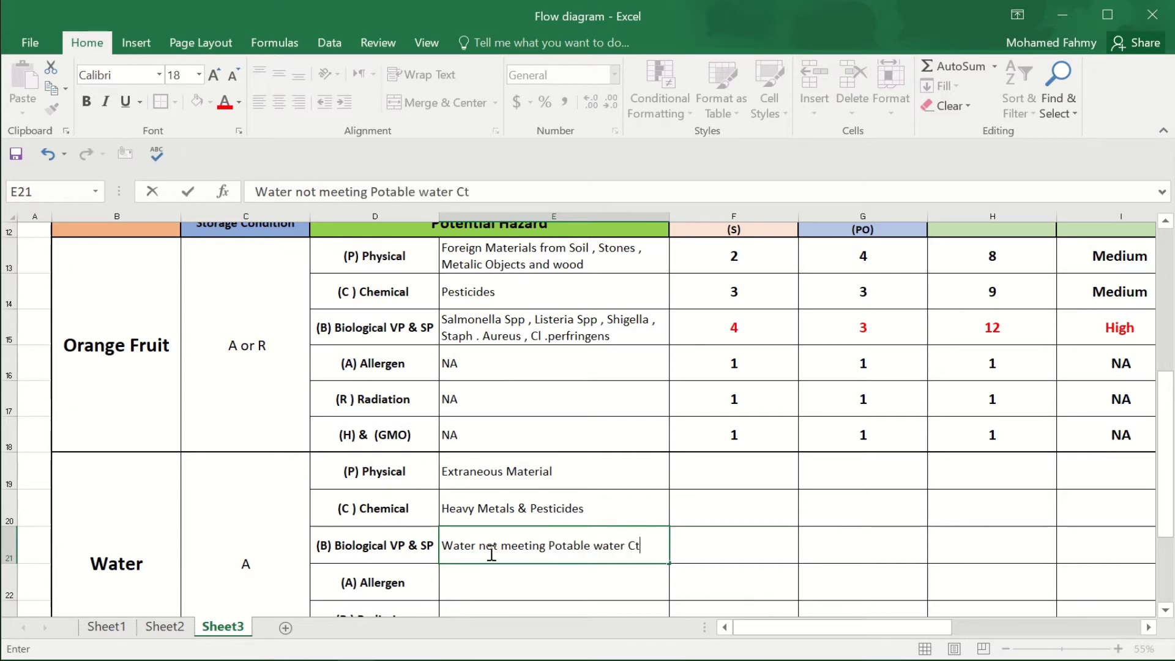
{"action": "key", "text": "BackSpace"}
{"action": "type", "text": "riteria , wate"}
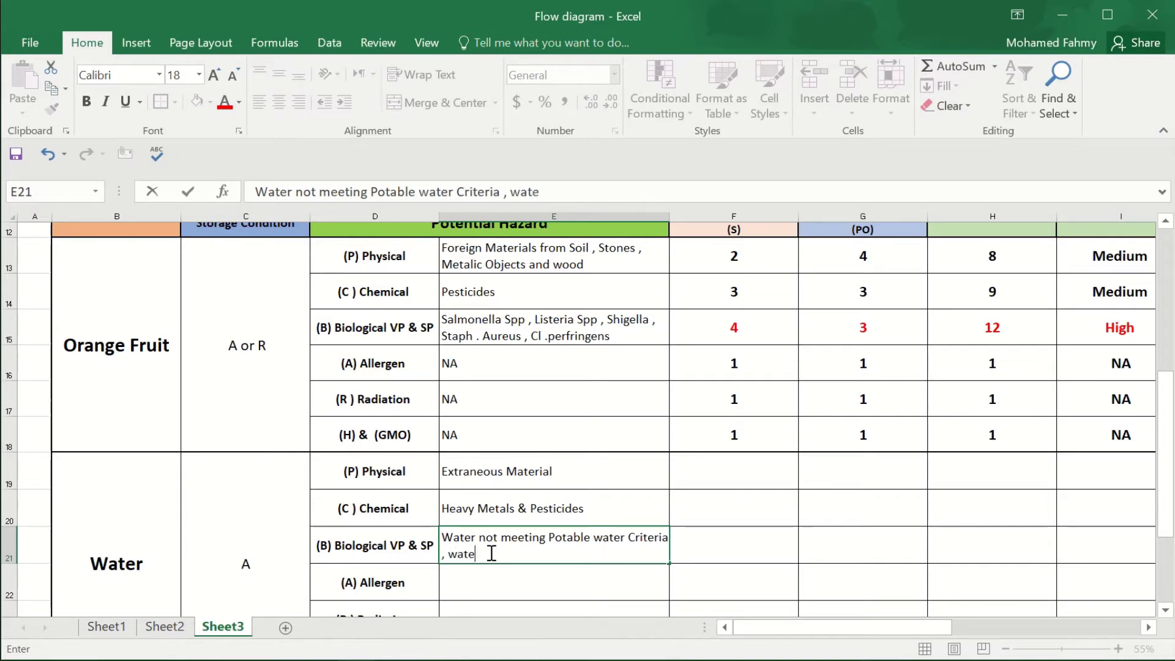
{"action": "type", "text": "r pollution "}
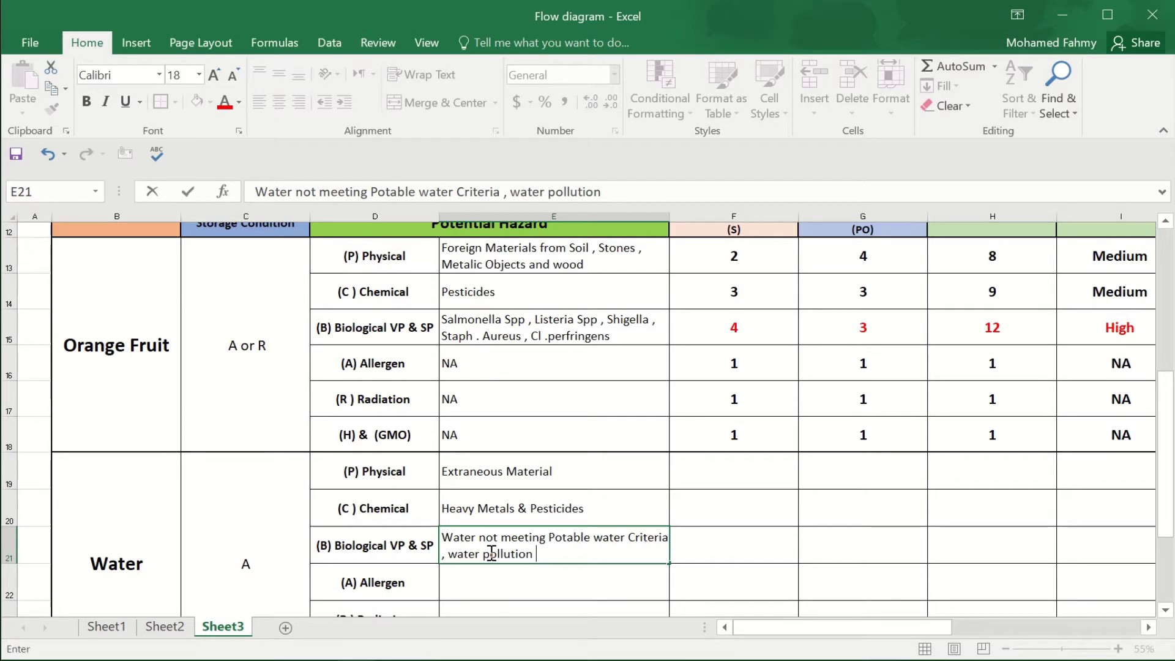
{"action": "type", "text": "or water contam"}
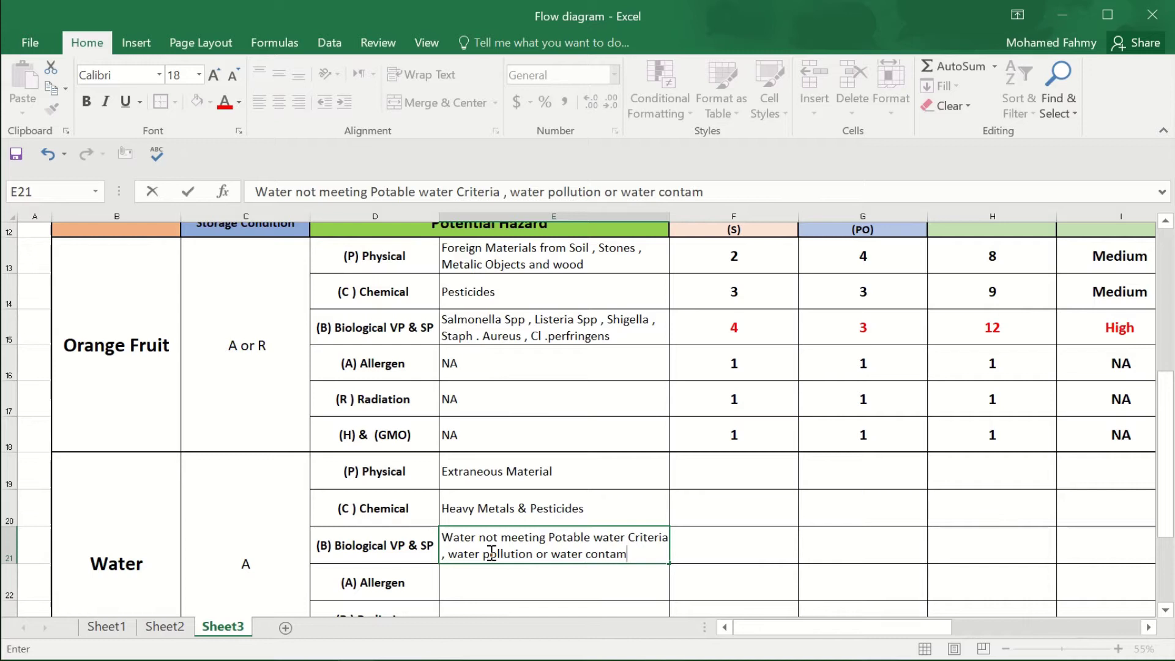
{"action": "type", "text": "ination w"}
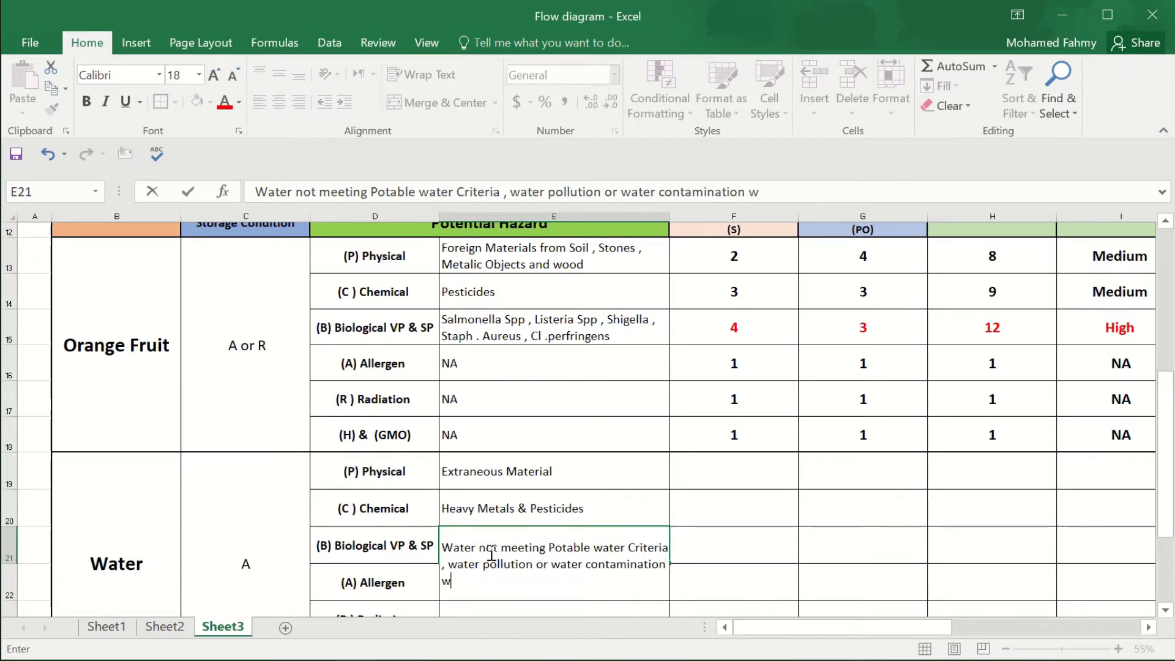
{"action": "type", "text": "ith Waste"}
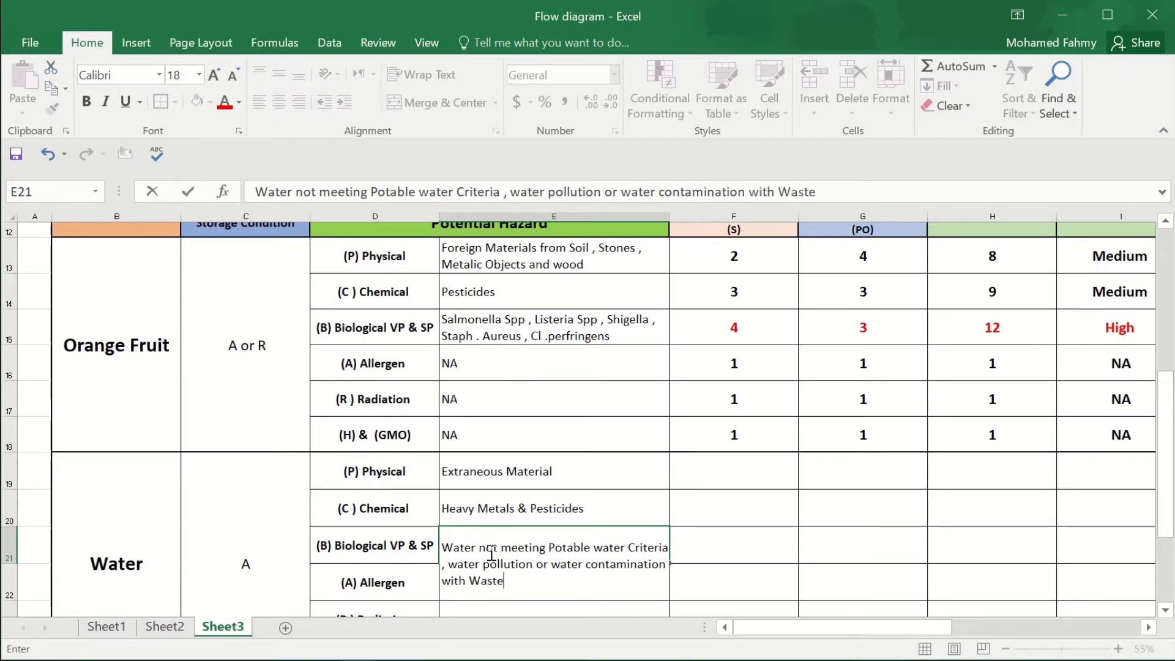
{"action": "type", "text": " Wayer"}
{"action": "key", "text": "Return"}
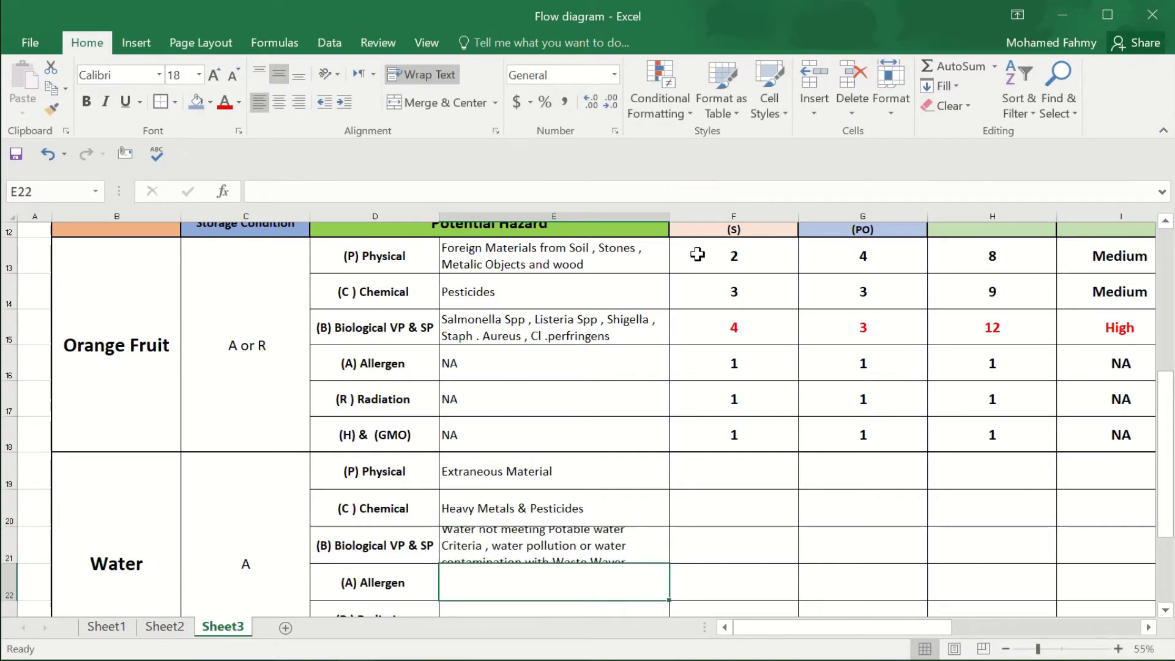
{"action": "double_click", "coordinate": [12, 566]}
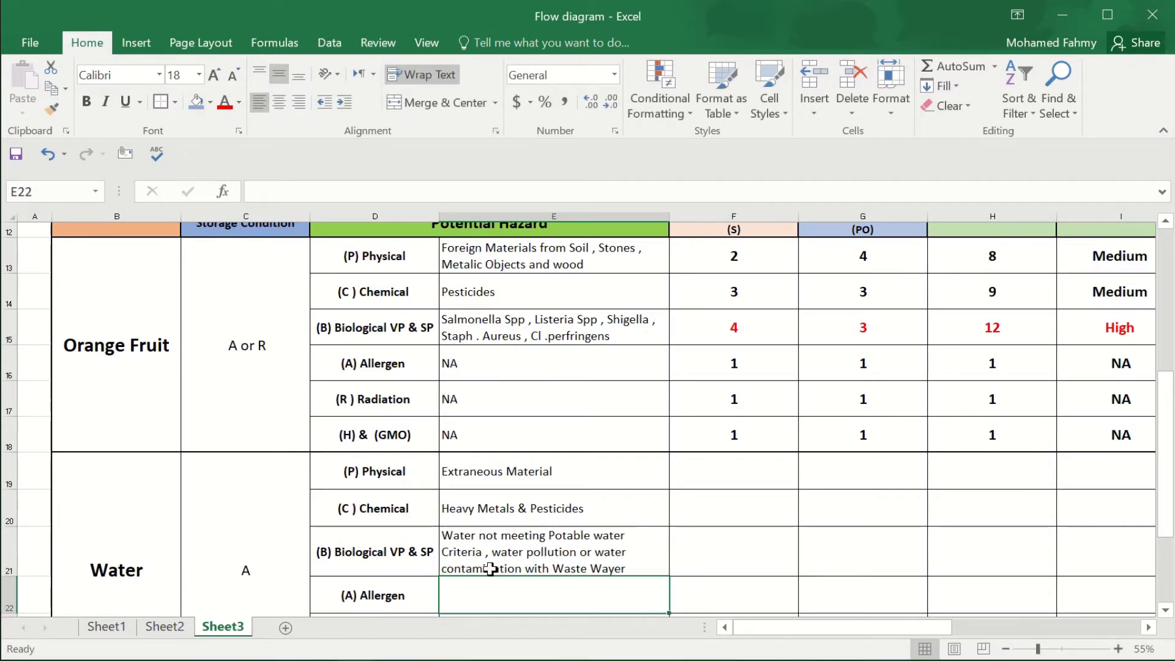
{"action": "double_click", "coordinate": [612, 564]}
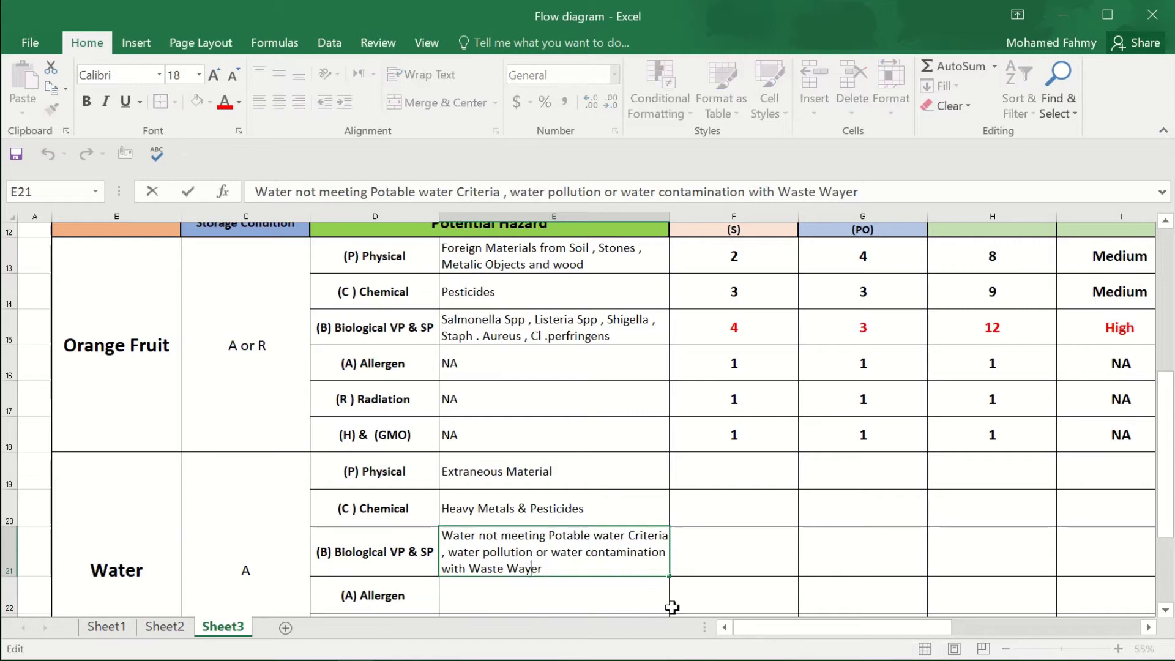
{"action": "key", "text": "BackSpace"}
{"action": "type", "text": "t"}
{"action": "key", "text": "ctrl+Return"}
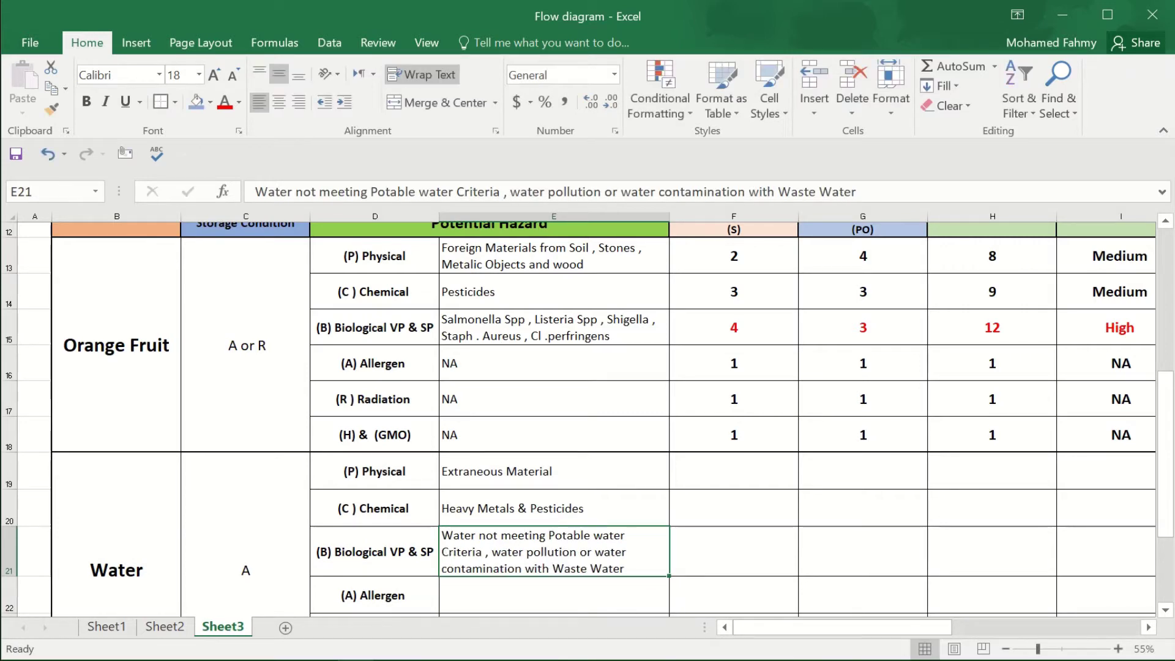
Step: Enter NA for the allergen hazard, Very Rare for radiation and NA for GMO
{"action": "scroll", "coordinate": [482, 559], "scroll_direction": "down", "scroll_amount": 1}
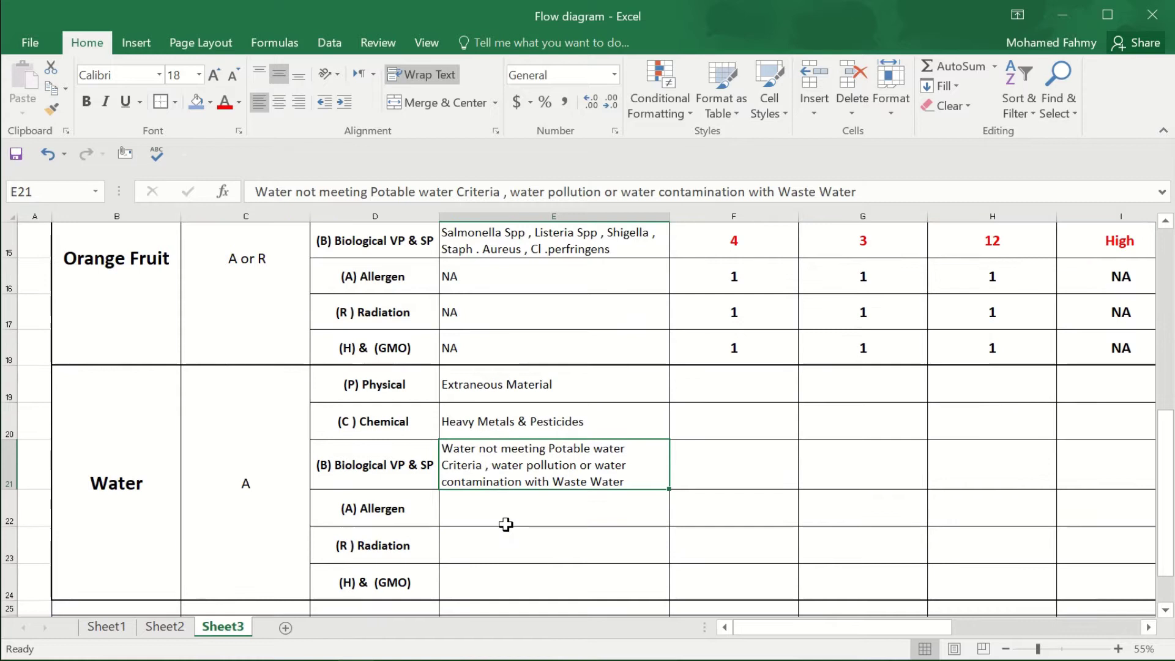
{"action": "left_click", "coordinate": [472, 509]}
{"action": "type", "text": "NA"}
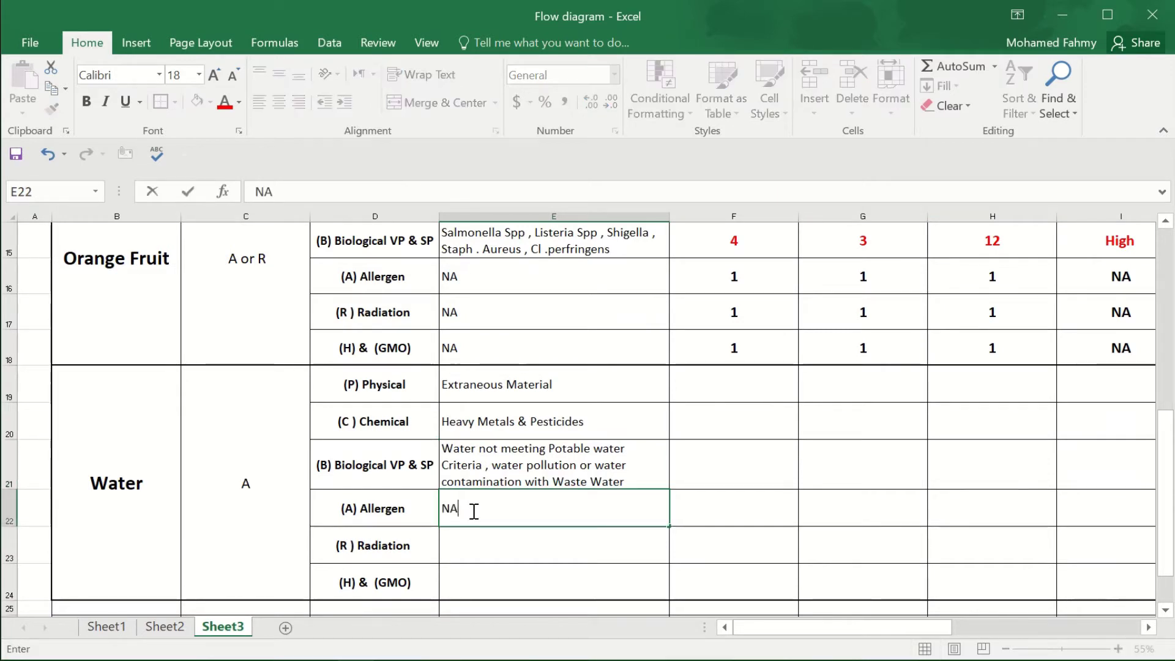
{"action": "left_click", "coordinate": [460, 541]}
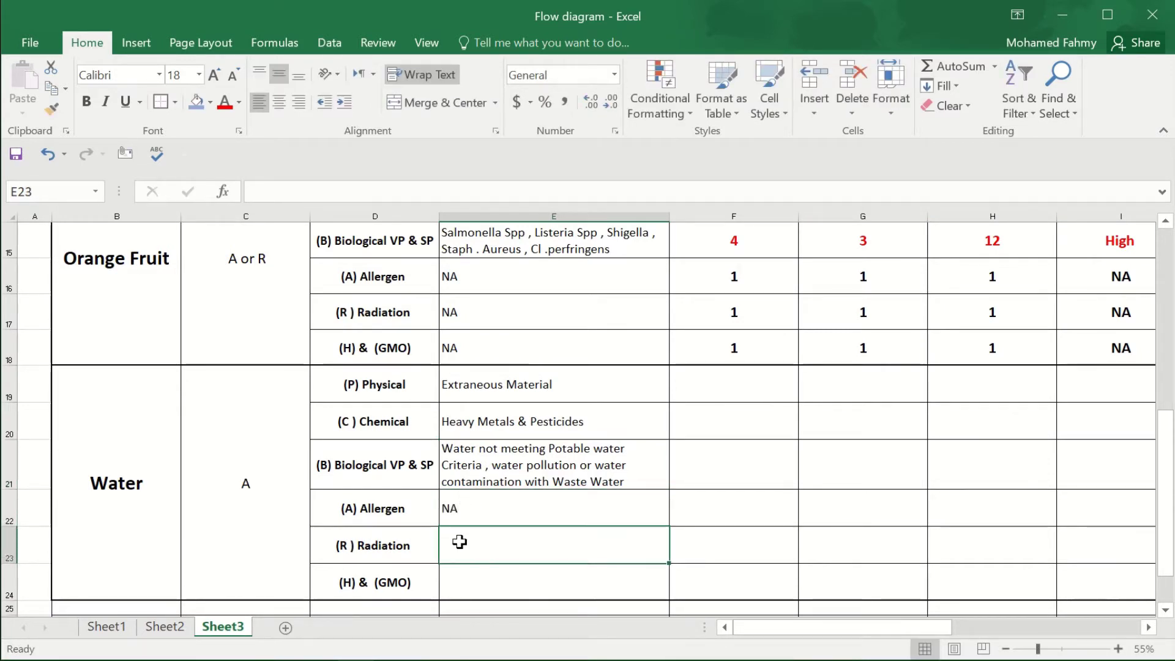
{"action": "type", "text": "Very Rare"}
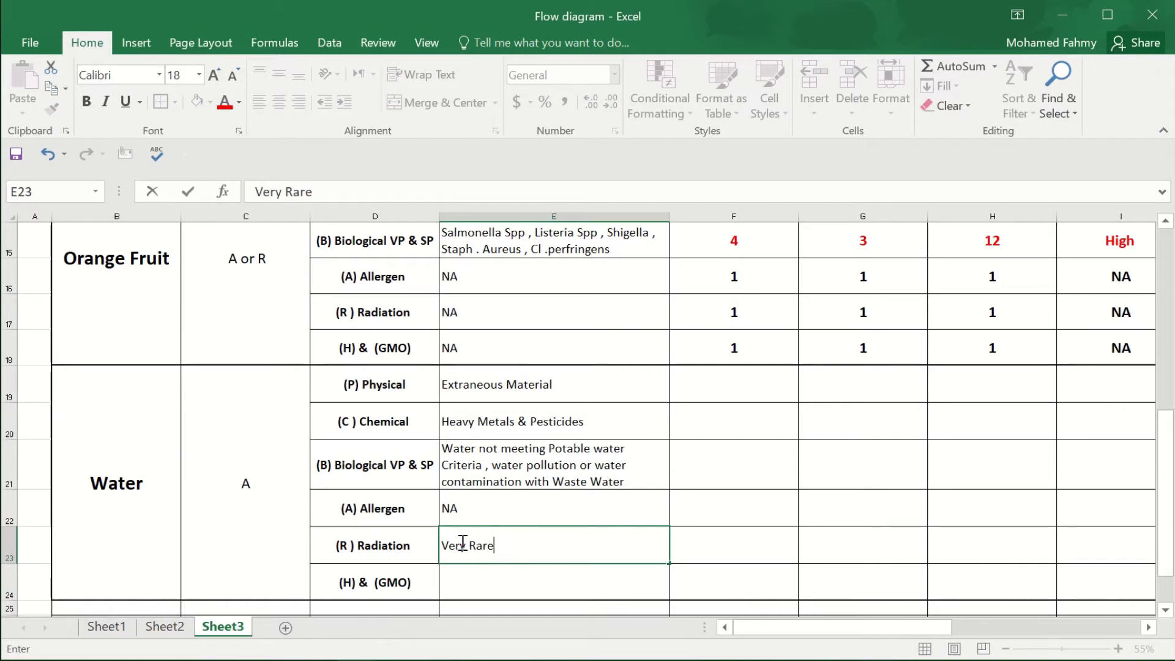
{"action": "left_click", "coordinate": [457, 582]}
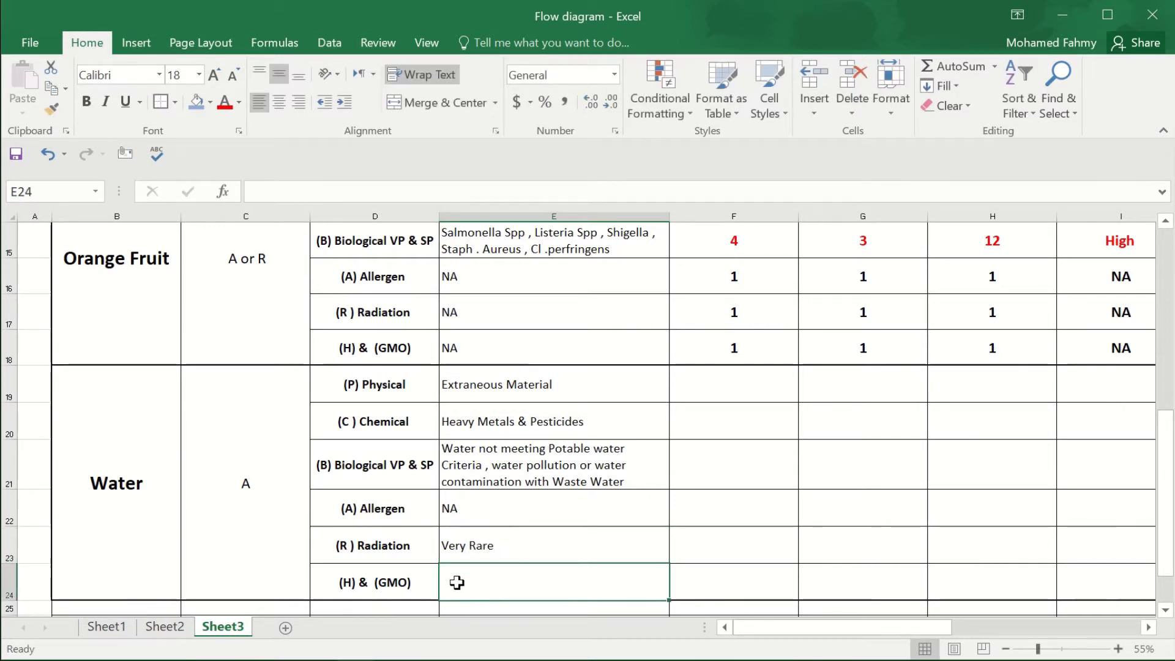
{"action": "type", "text": "NA"}
{"action": "key", "text": "ctrl+Return"}
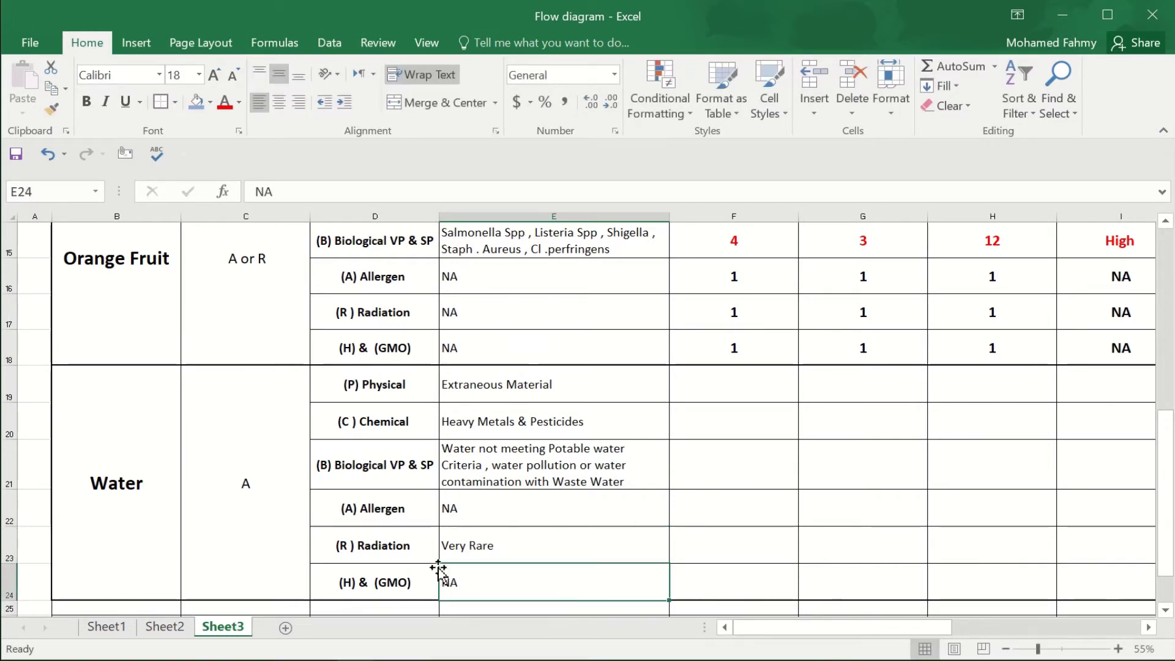
{"action": "left_click", "coordinate": [505, 535]}
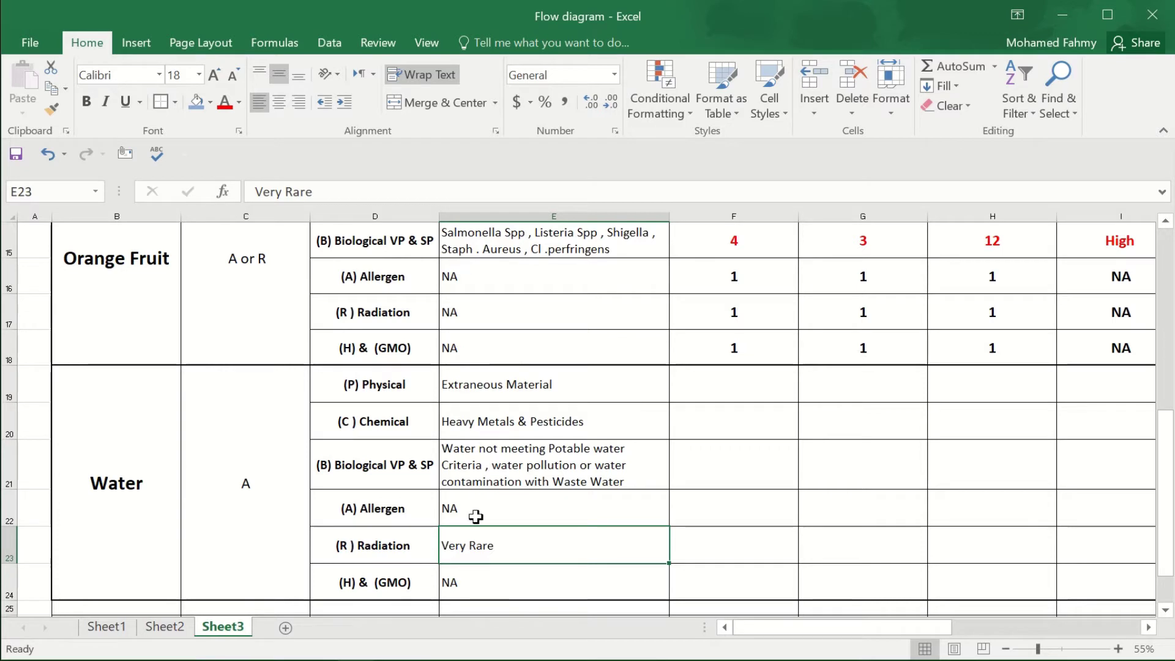
Step: Rate Water's physical hazard severity 3 and probability 2, giving an outcome of 6
{"action": "left_click", "coordinate": [754, 392]}
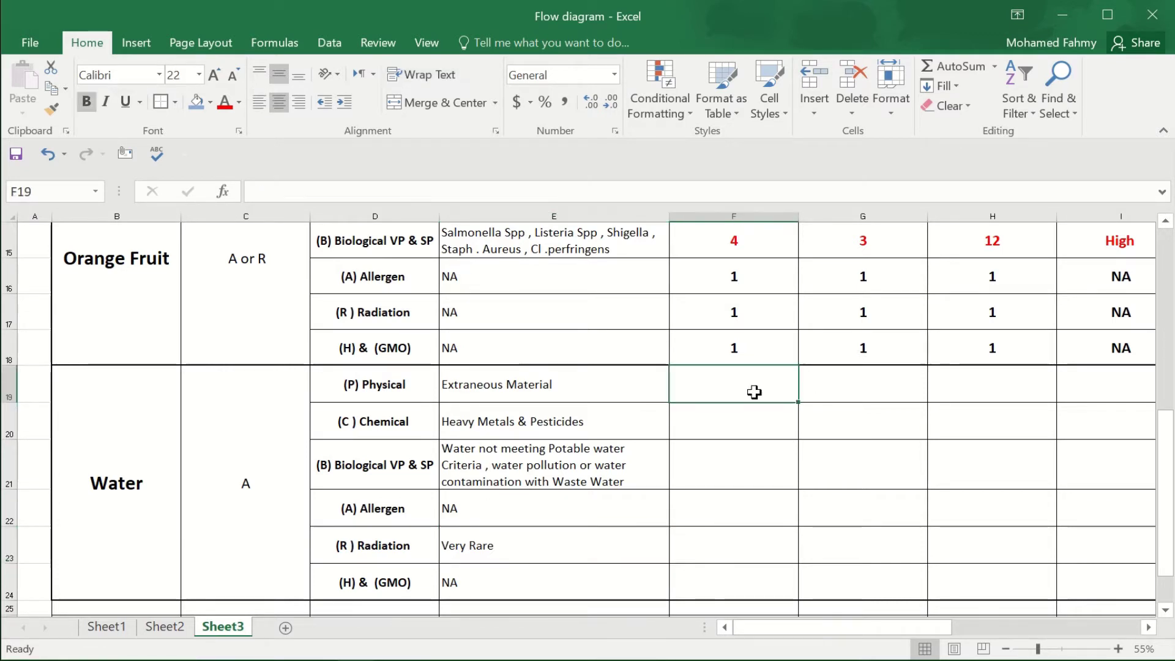
{"action": "type", "text": "2"}
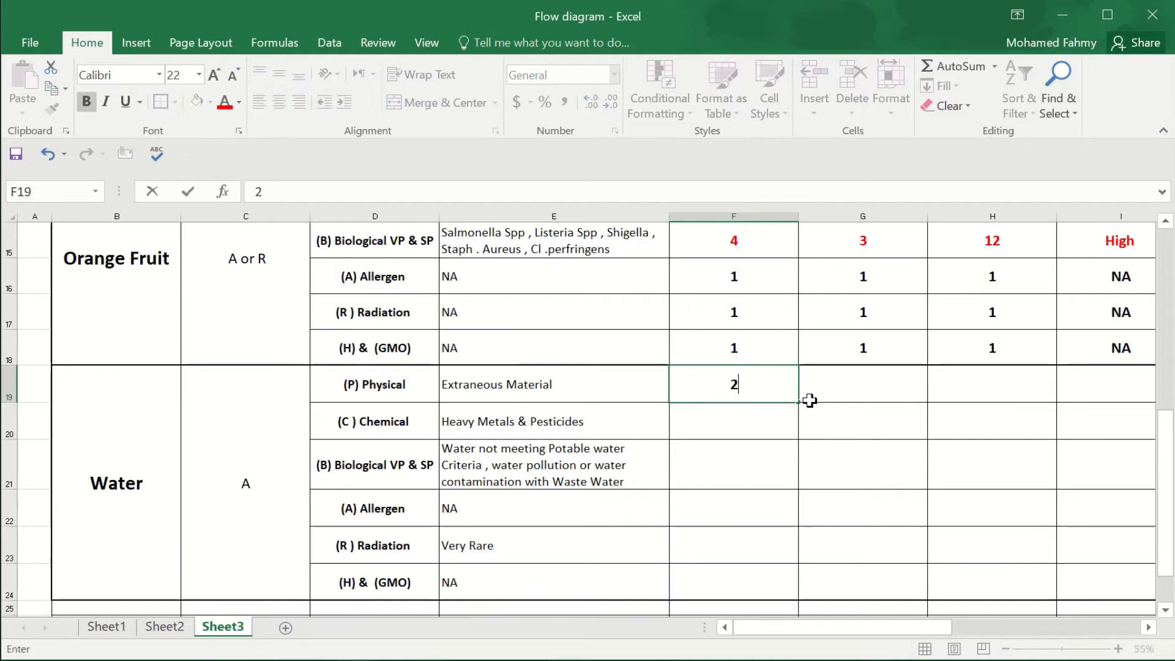
{"action": "left_click", "coordinate": [845, 381]}
{"action": "type", "text": "4"}
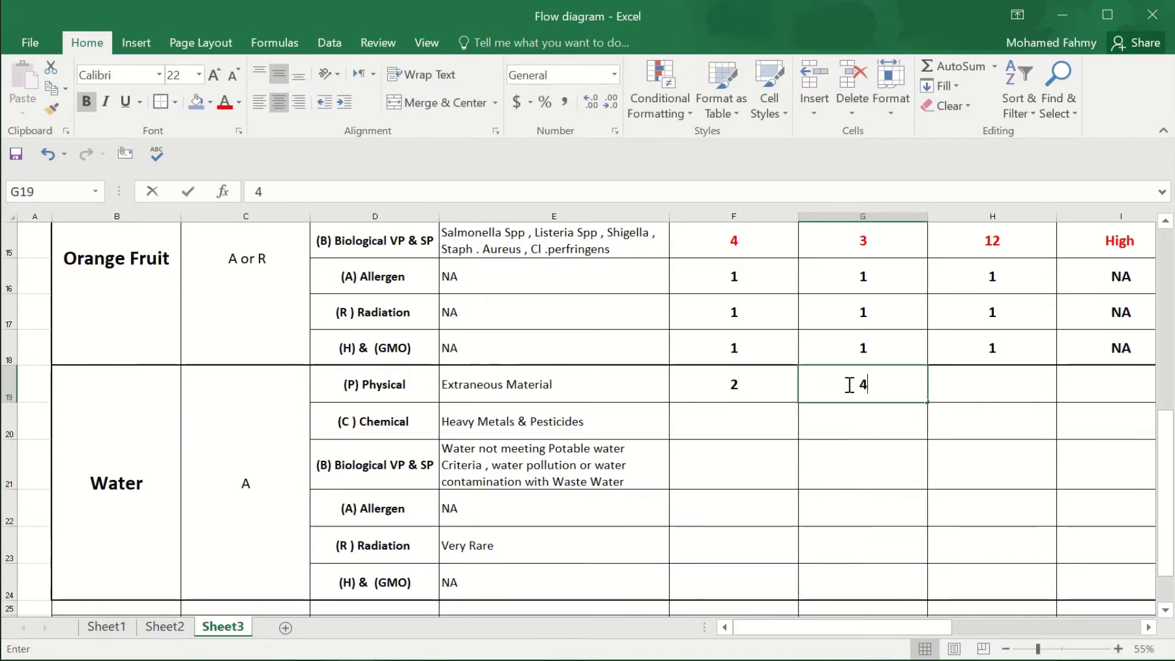
{"action": "left_click", "coordinate": [971, 394]}
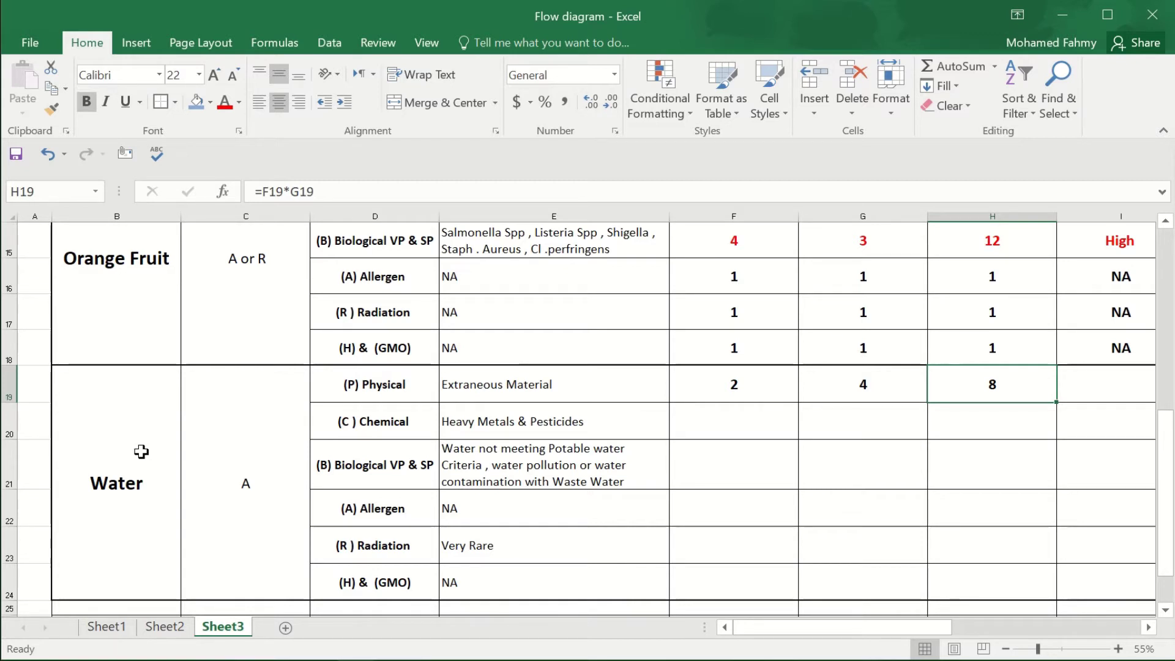
{"action": "left_click", "coordinate": [775, 386]}
{"action": "type", "text": "3"}
{"action": "left_click", "coordinate": [886, 386]}
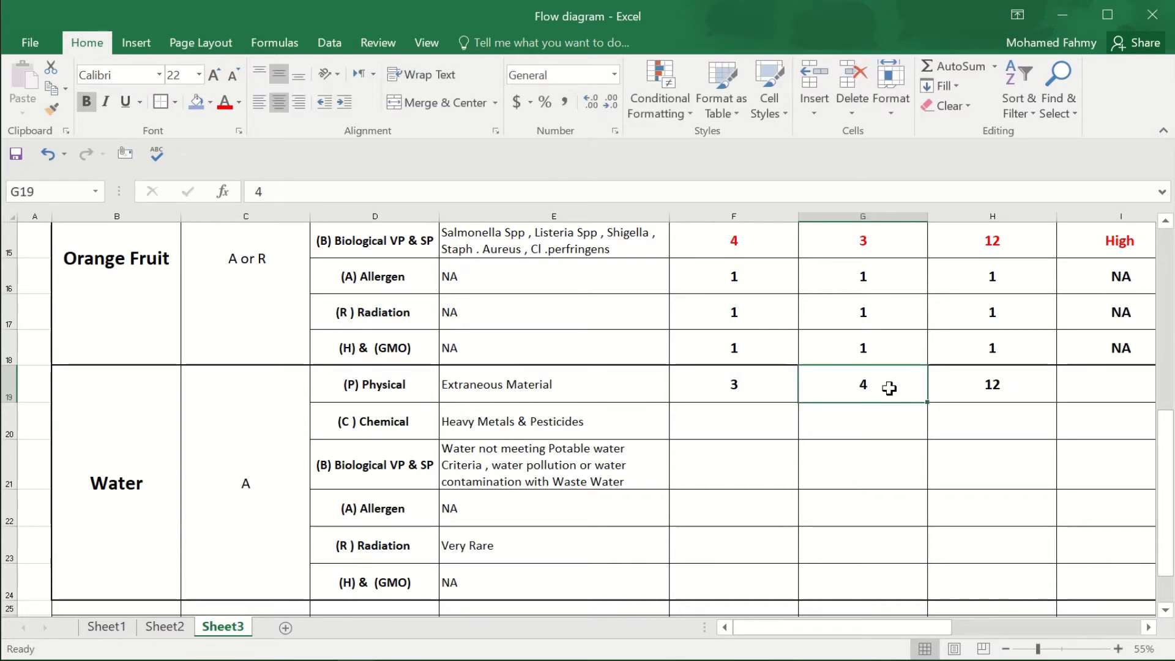
{"action": "type", "text": "2"}
{"action": "left_click", "coordinate": [988, 431]}
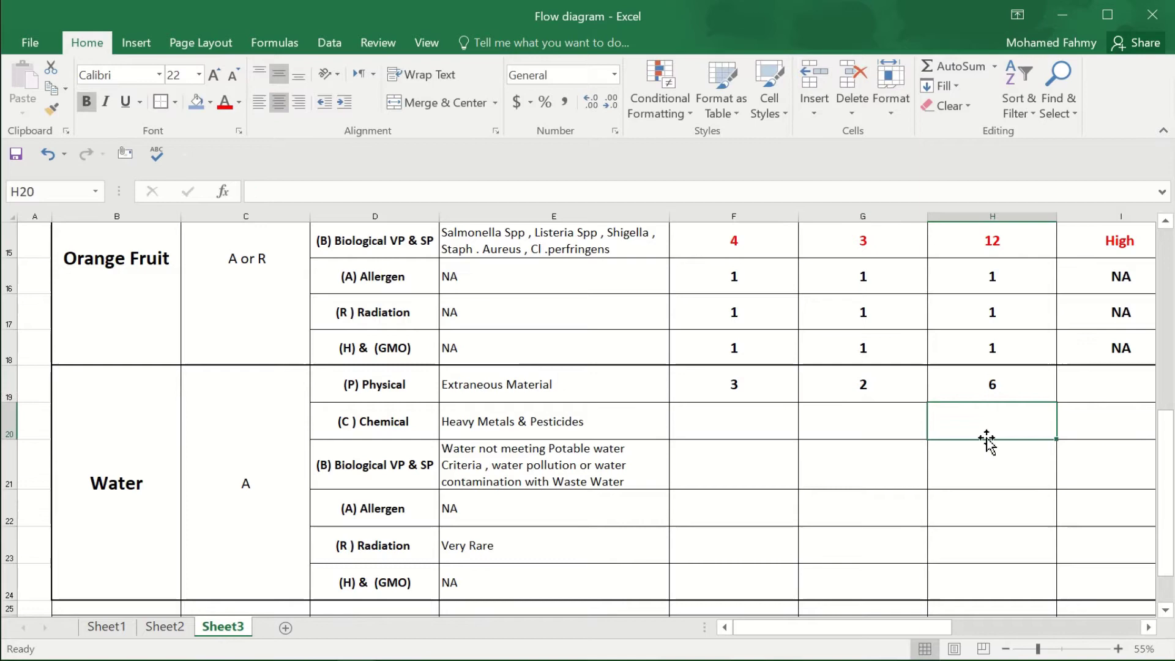
{"action": "left_click_drag", "start_coordinate": [942, 627], "coordinate": [1068, 628]}
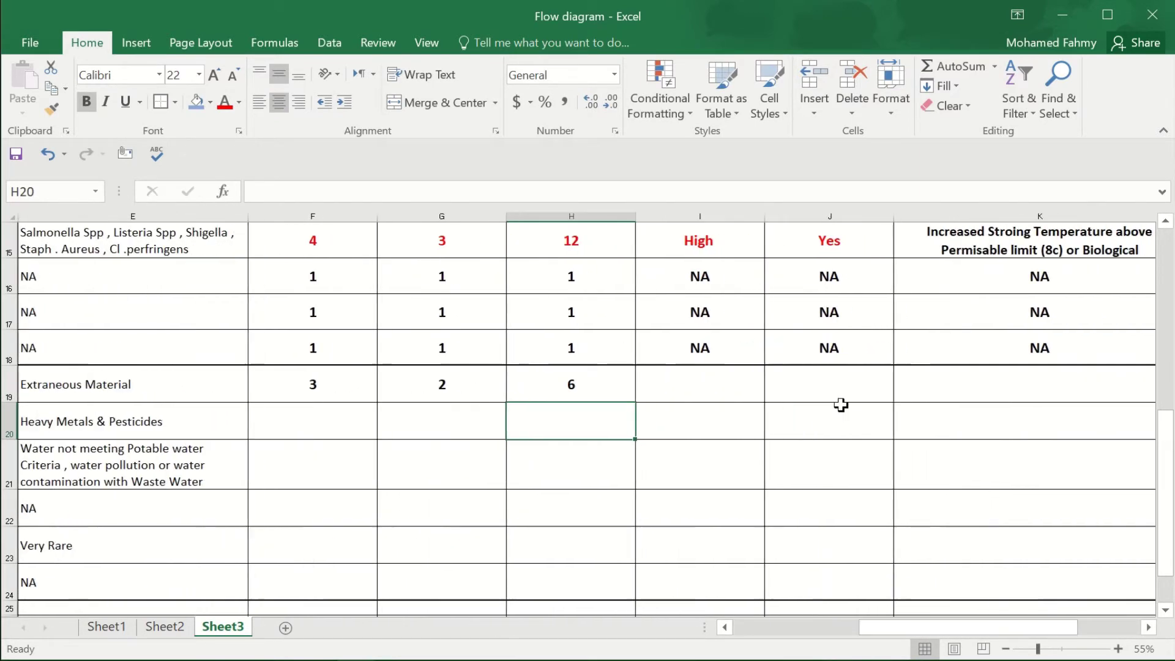
Step: Set the physical hazard's risk control to Medium and significant risk to No
{"action": "left_click", "coordinate": [705, 389]}
{"action": "type", "text": "l"}
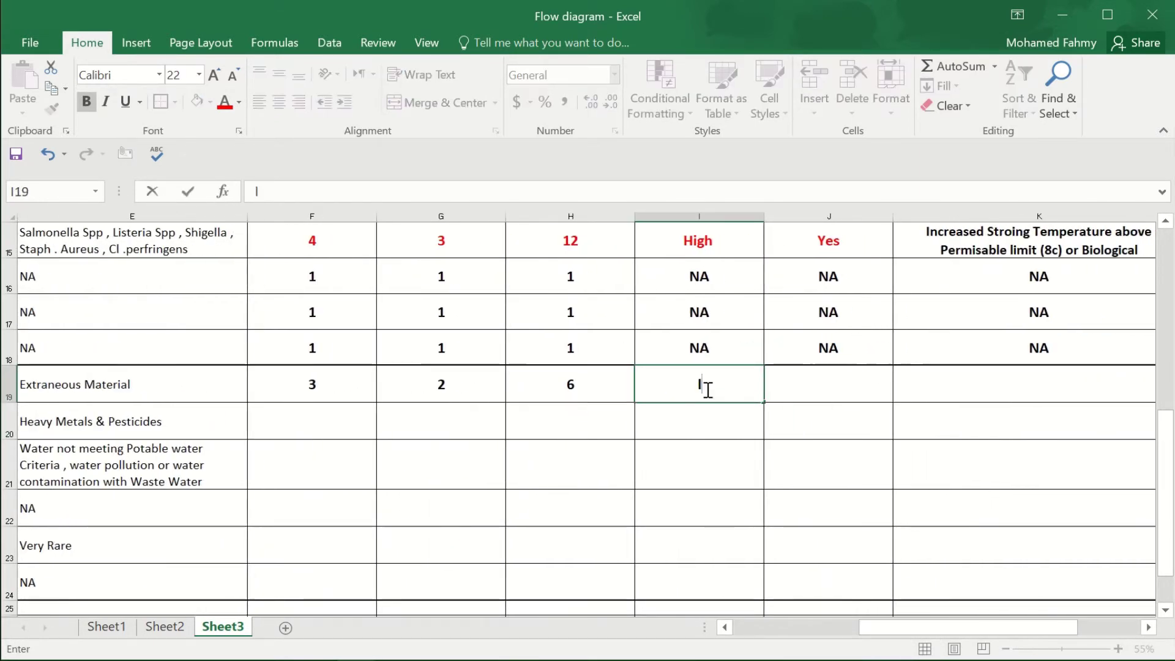
{"action": "type", "text": "o"}
{"action": "key", "text": "BackSpace"}
{"action": "key", "text": "BackSpace"}
{"action": "type", "text": "medium"}
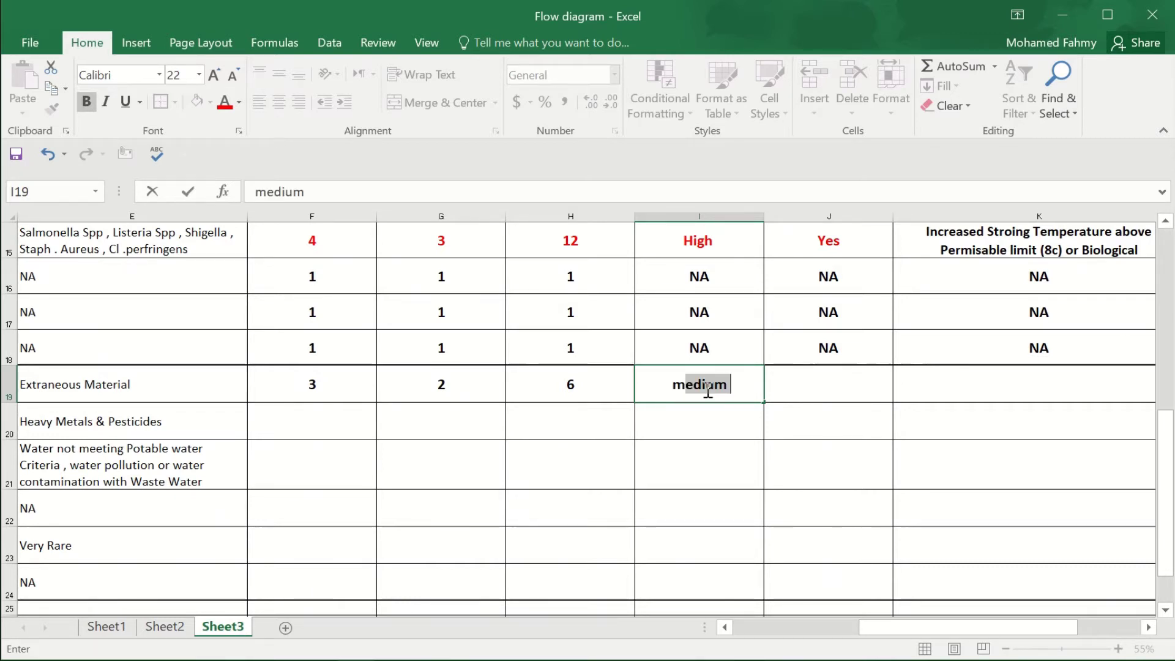
{"action": "key", "text": "Tab"}
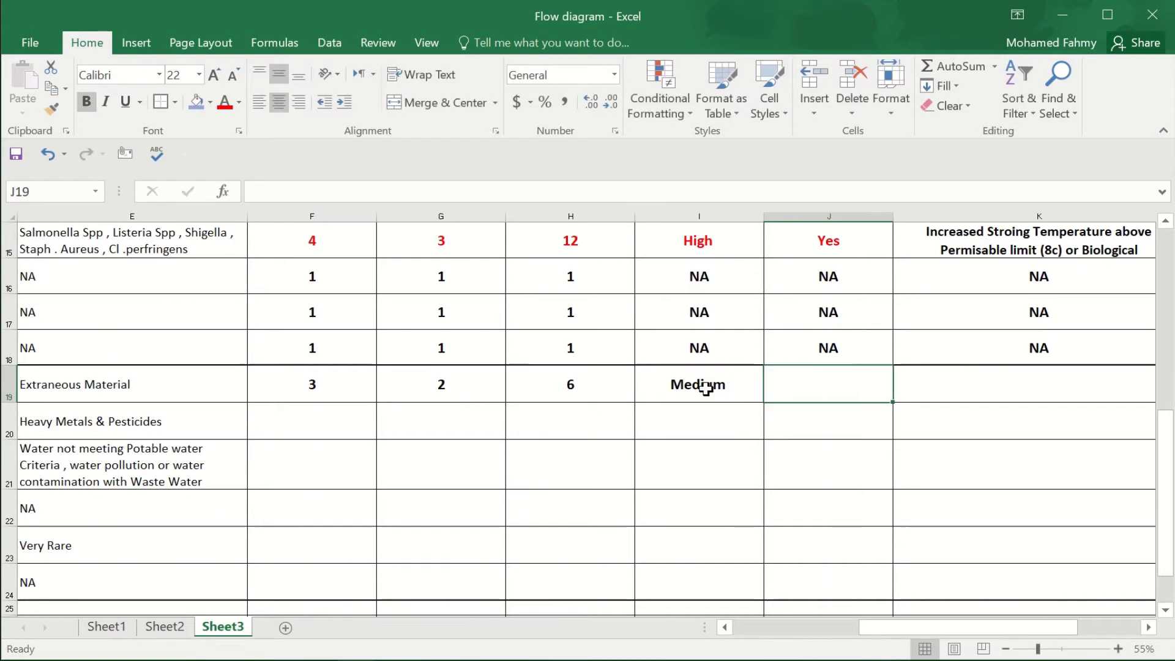
{"action": "type", "text": "n"}
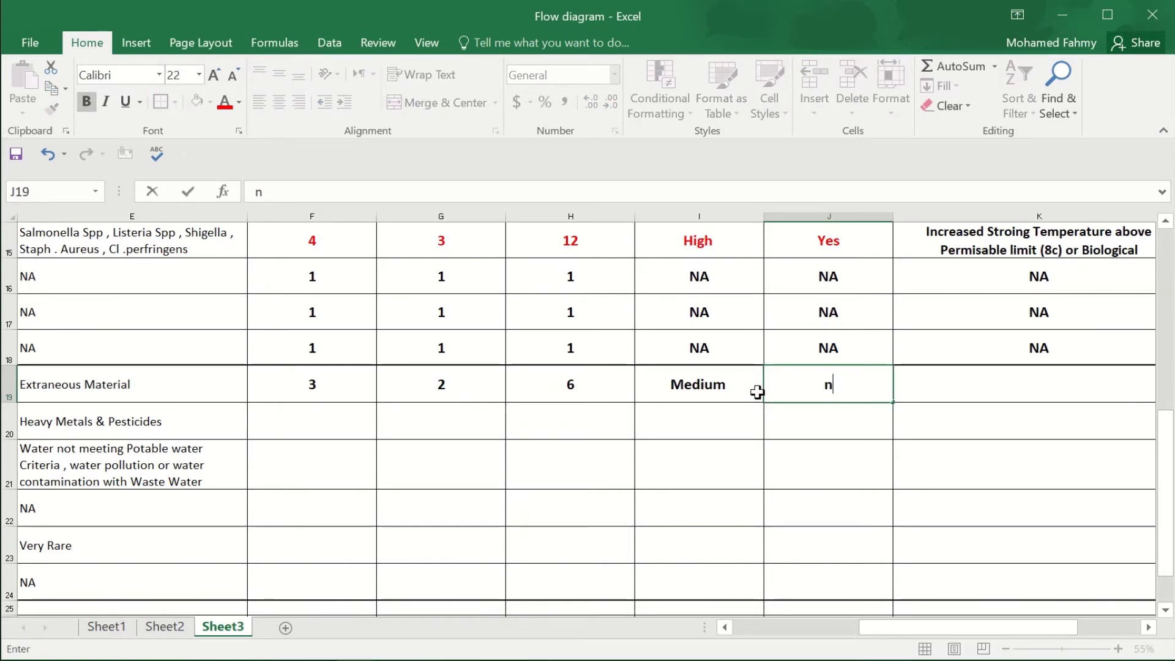
{"action": "type", "text": "No"}
{"action": "left_click", "coordinate": [941, 390]}
Step: Enter Water Pollution as the cause for Water's physical hazard
{"action": "scroll", "coordinate": [940, 389], "scroll_direction": "up", "scroll_amount": 2}
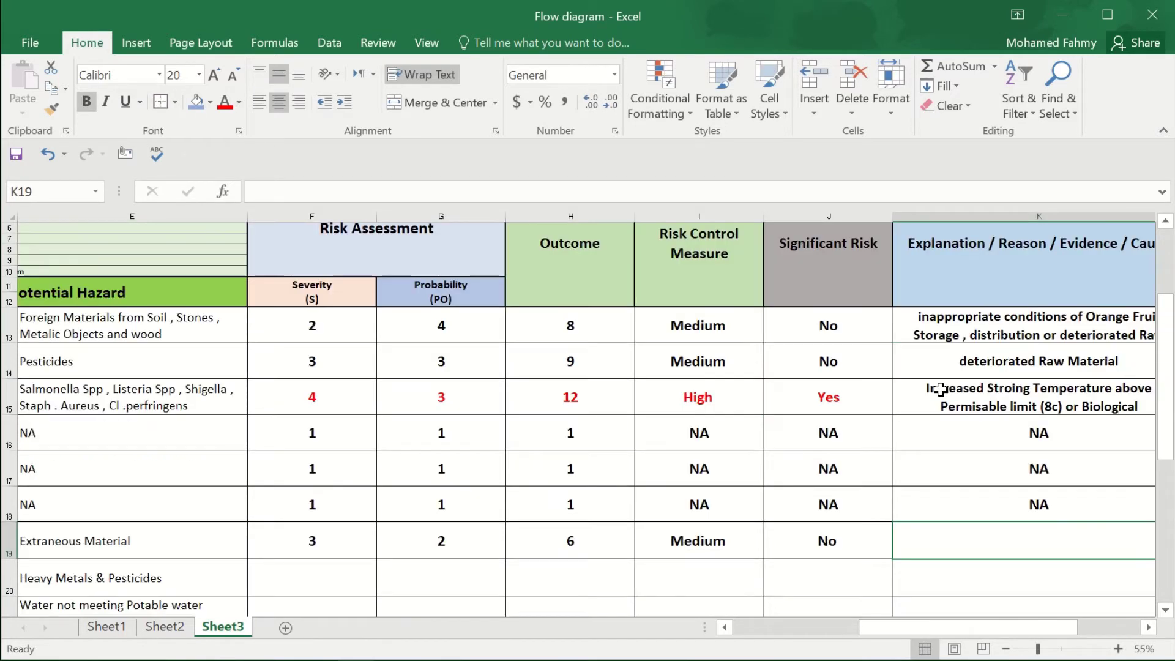
{"action": "scroll", "coordinate": [940, 414], "scroll_direction": "down", "scroll_amount": 1}
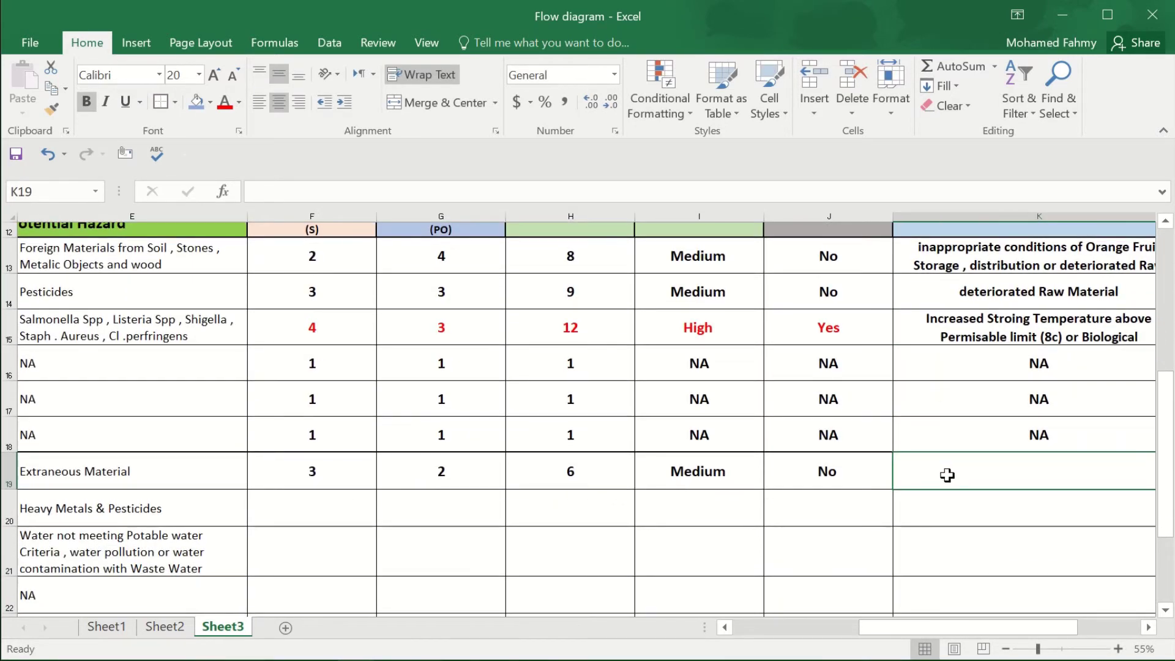
{"action": "type", "text": "a"}
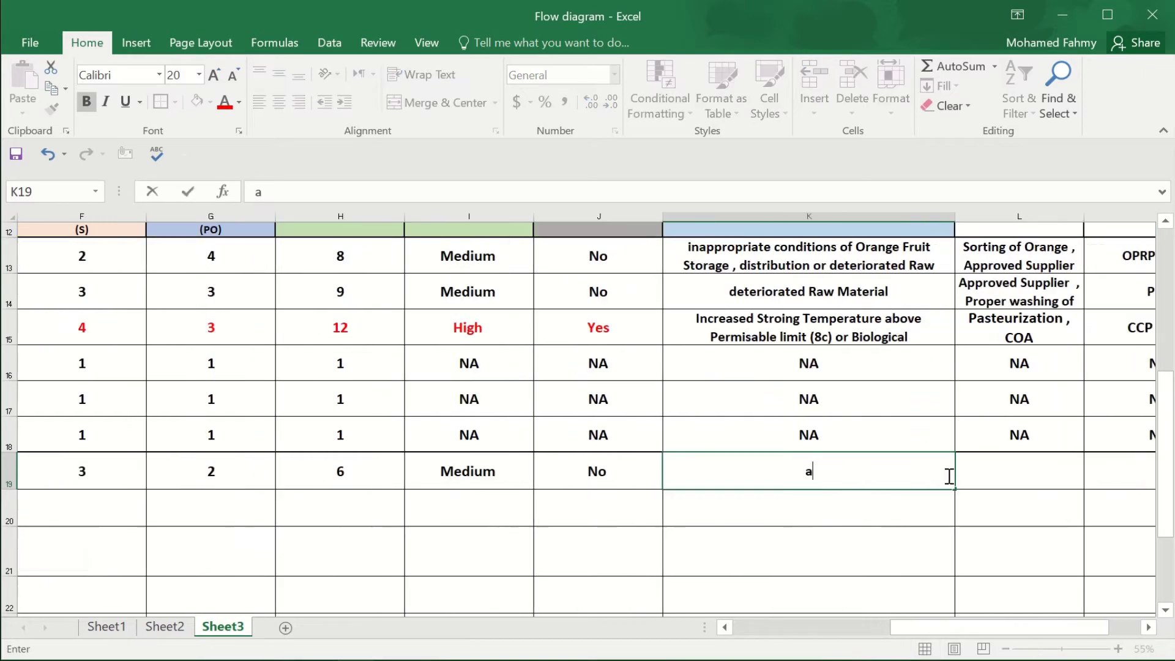
{"action": "key", "text": "BackSpace"}
{"action": "type", "text": "Water PP"}
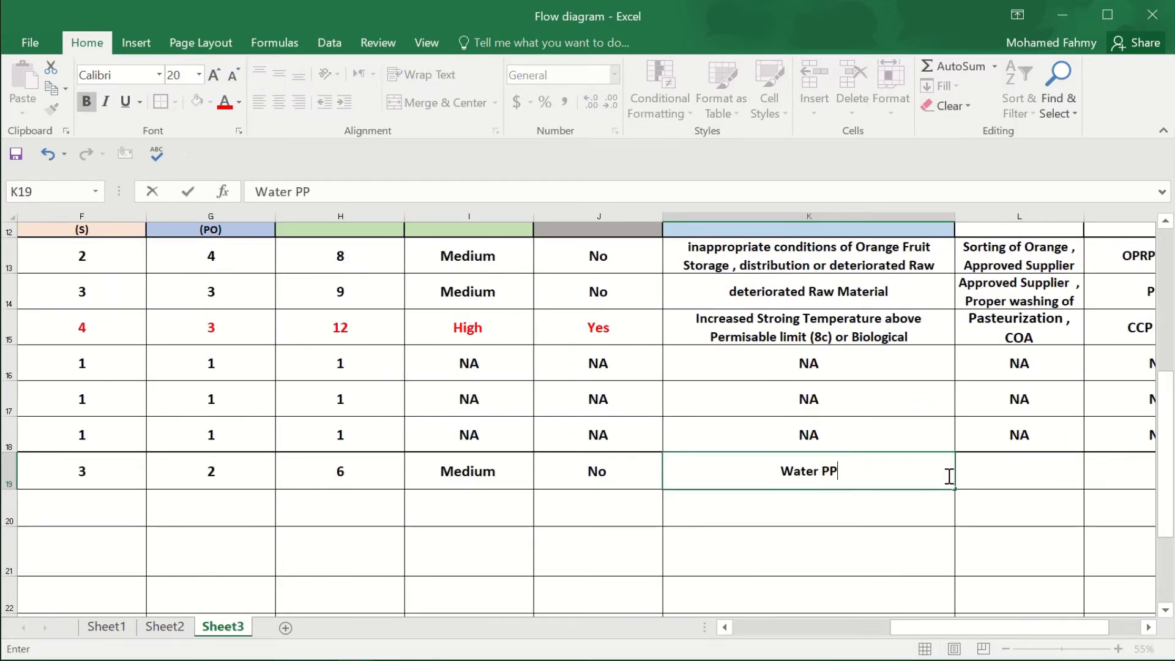
{"action": "key", "text": "BackSpace"}
{"action": "type", "text": "ollution"}
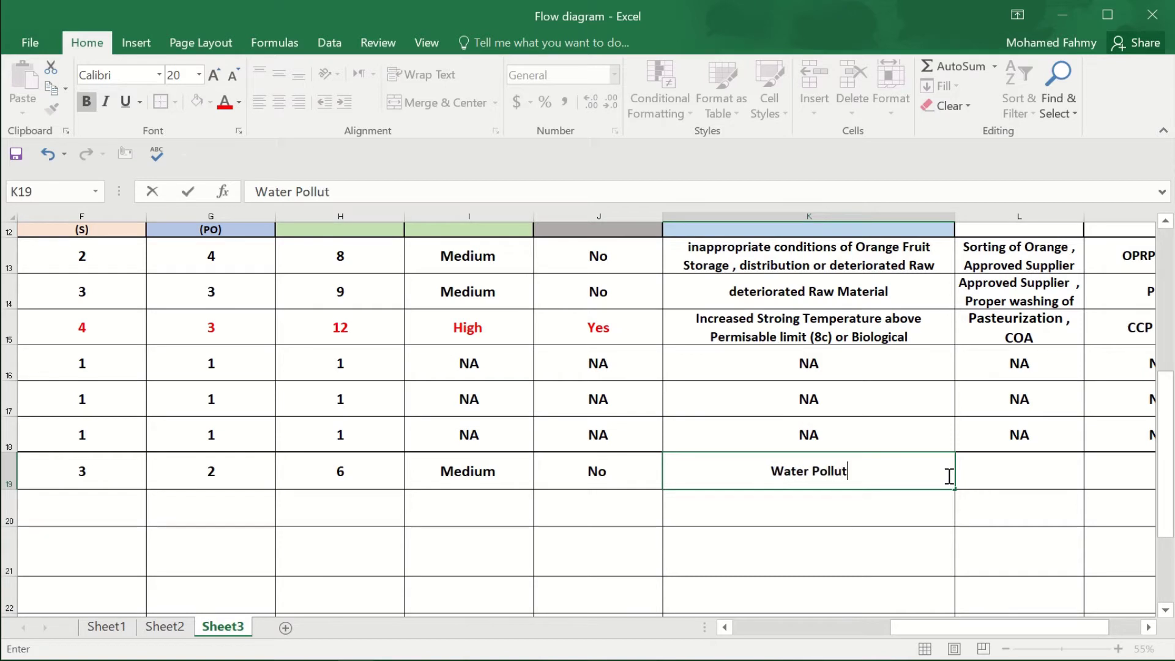
{"action": "left_click", "coordinate": [1040, 466]}
Step: Set the control measure to 'Water Filtering , water Analysis', dropping the trial 'Water Treatment' text
{"action": "type", "text": "Wa"}
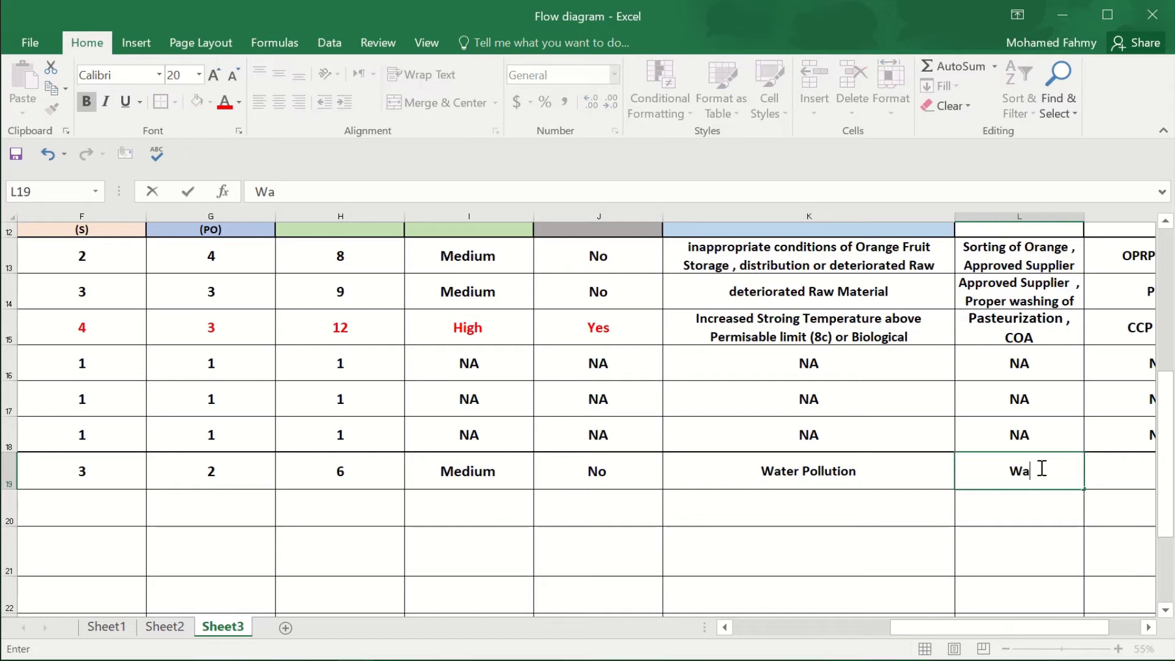
{"action": "type", "text": "ter Filtering "}
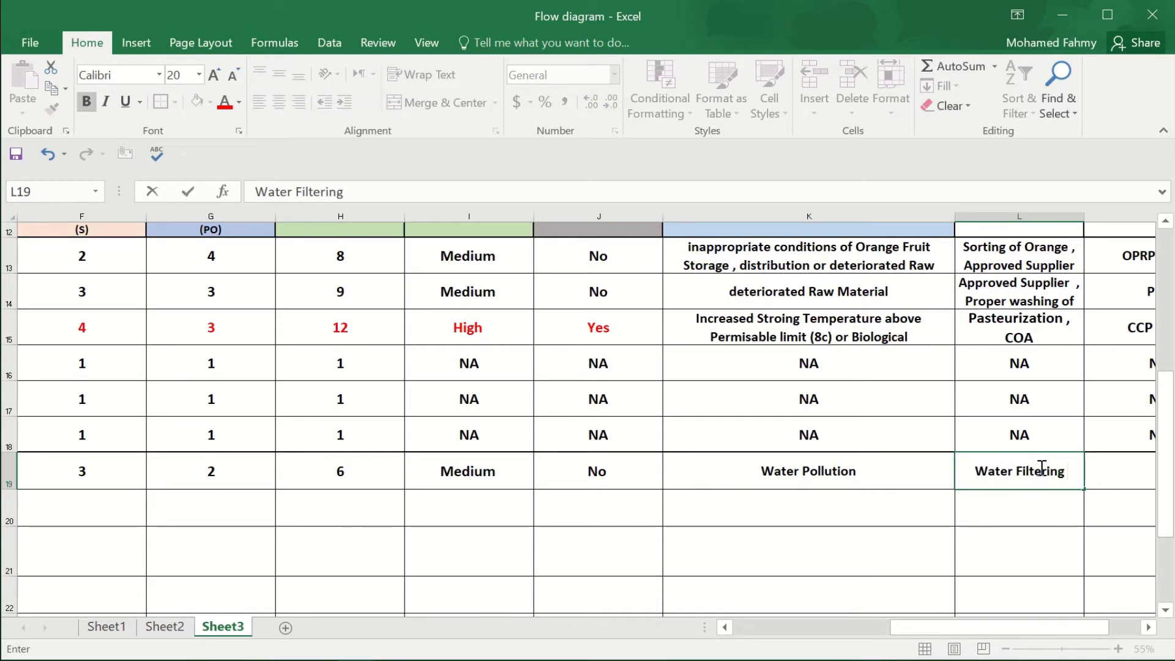
{"action": "type", "text": "and Water"}
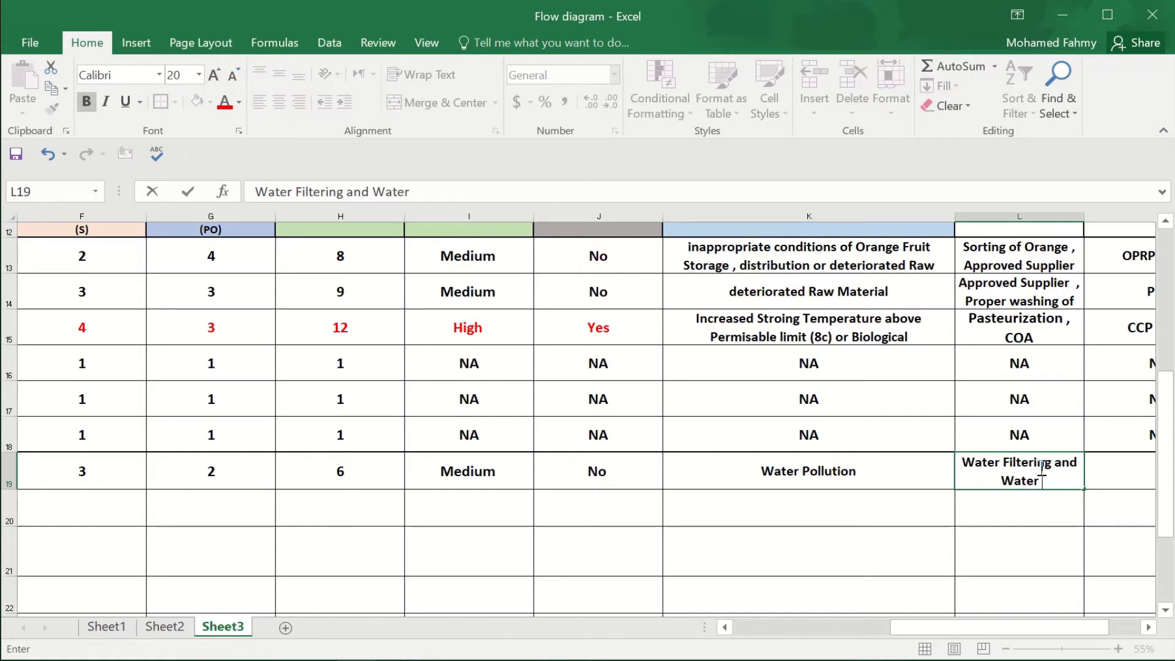
{"action": "type", "text": " Treatment"}
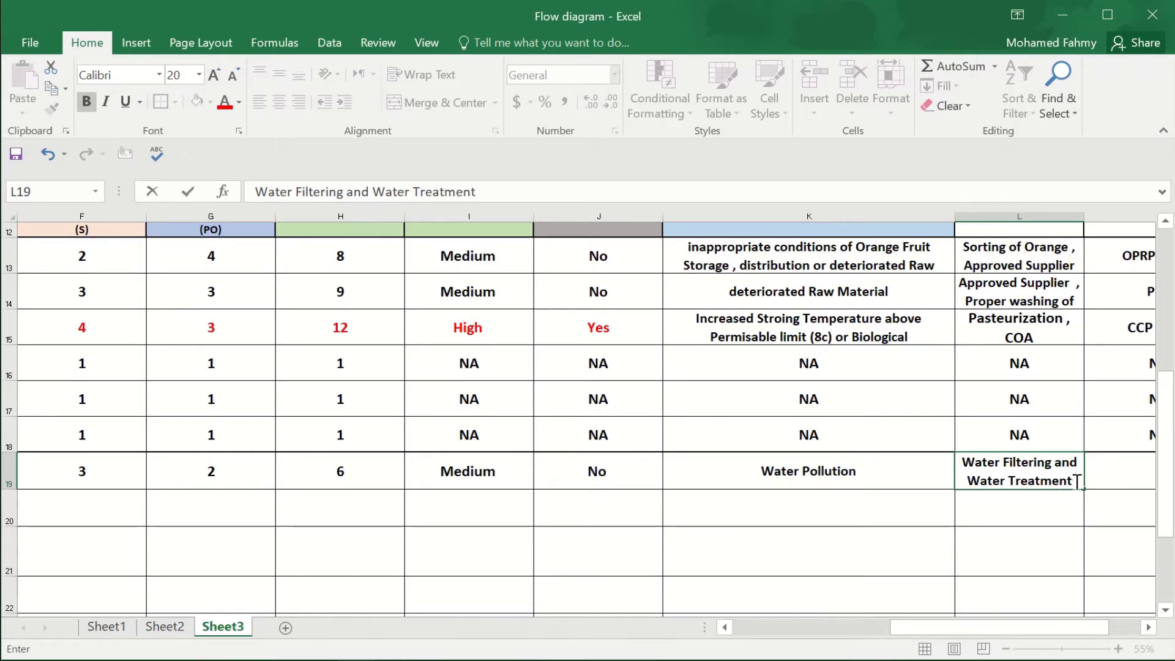
{"action": "left_click_drag", "start_coordinate": [1077, 480], "coordinate": [971, 482]}
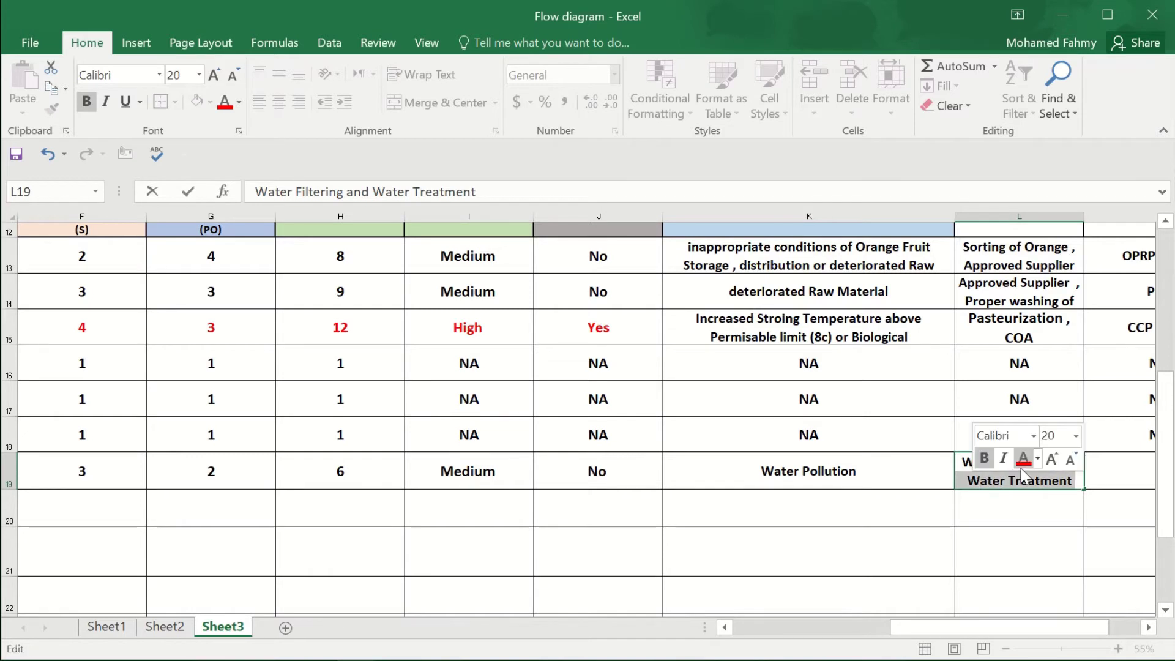
{"action": "left_click", "coordinate": [1037, 459]}
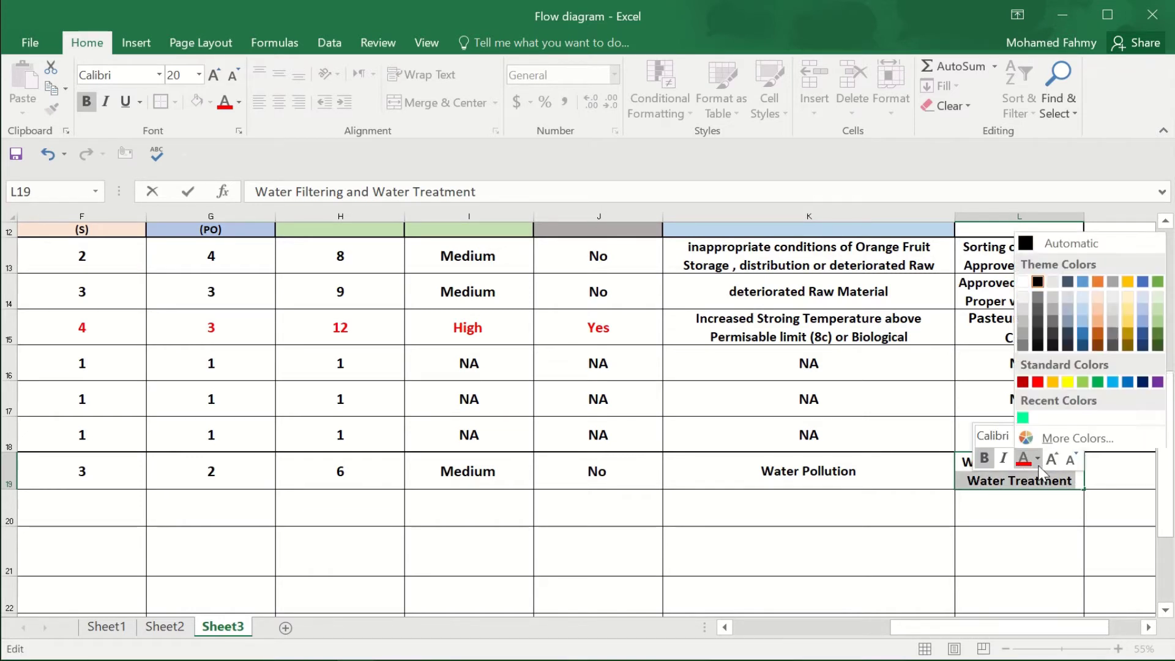
{"action": "left_click", "coordinate": [1100, 383]}
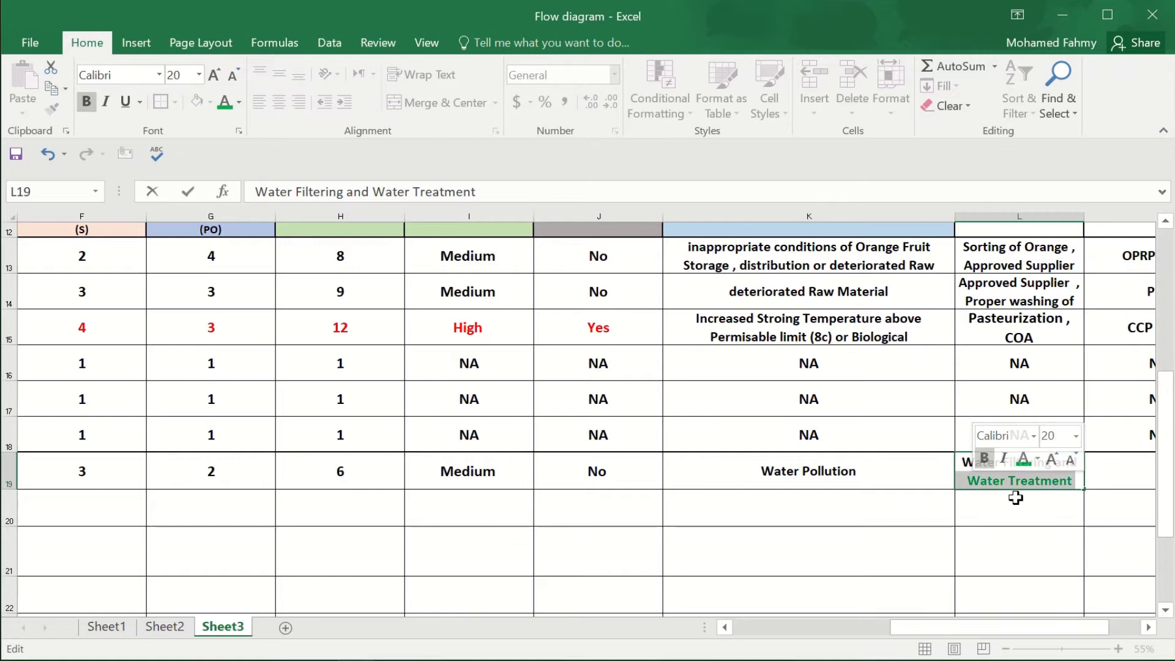
{"action": "key", "text": "BackSpace"}
{"action": "key", "text": "BackSpace"}
{"action": "key", "text": "BackSpace"}
{"action": "key", "text": "BackSpace"}
{"action": "key", "text": "BackSpace"}
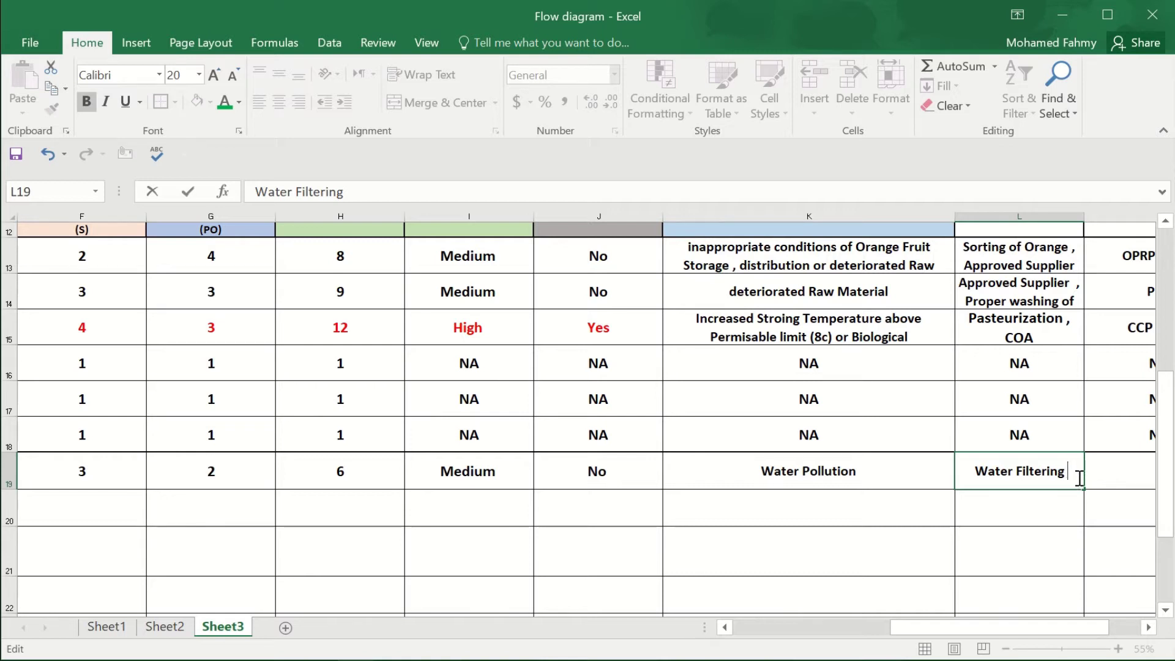
{"action": "type", "text": ", wa"}
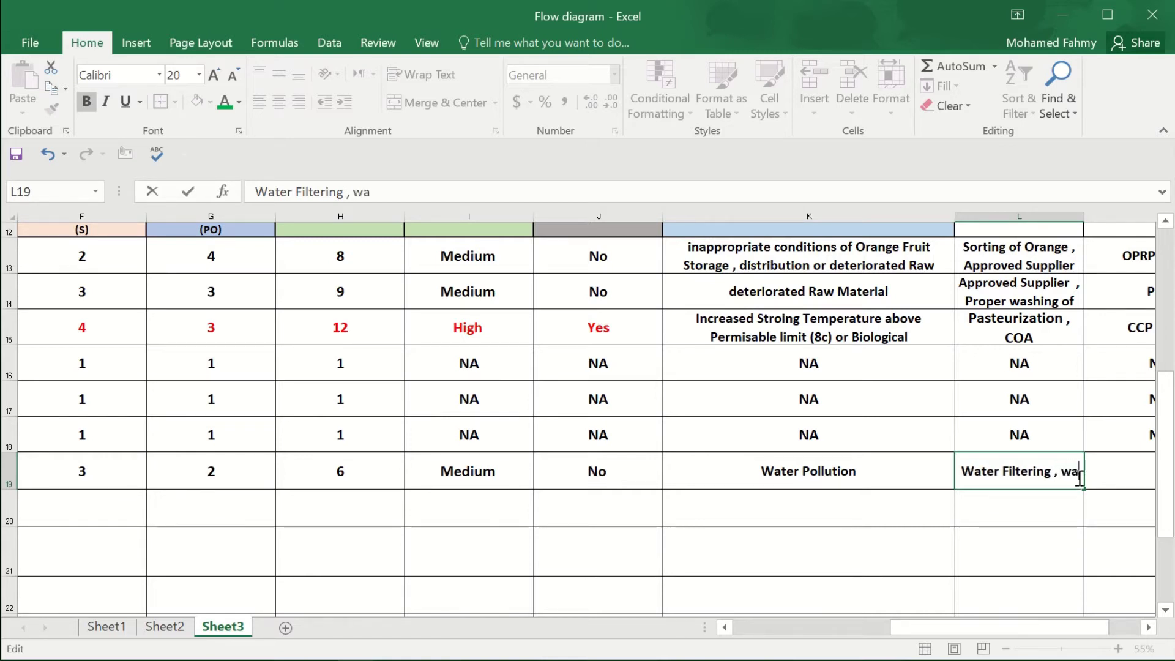
{"action": "type", "text": "ter Analysis"}
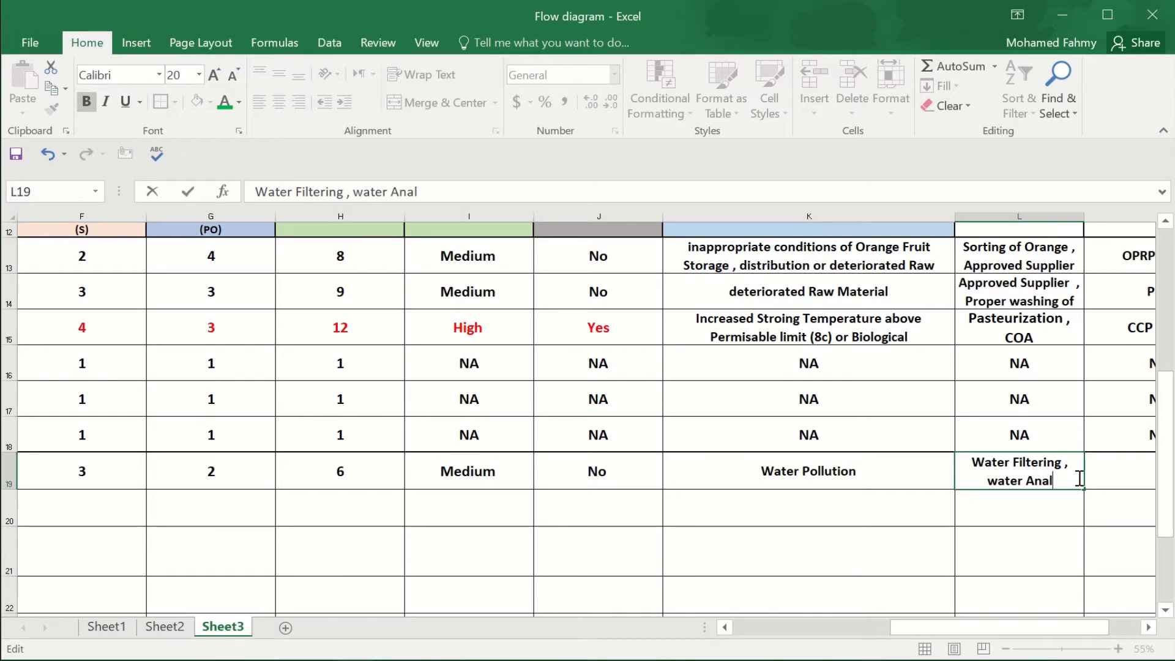
{"action": "left_click", "coordinate": [1040, 498]}
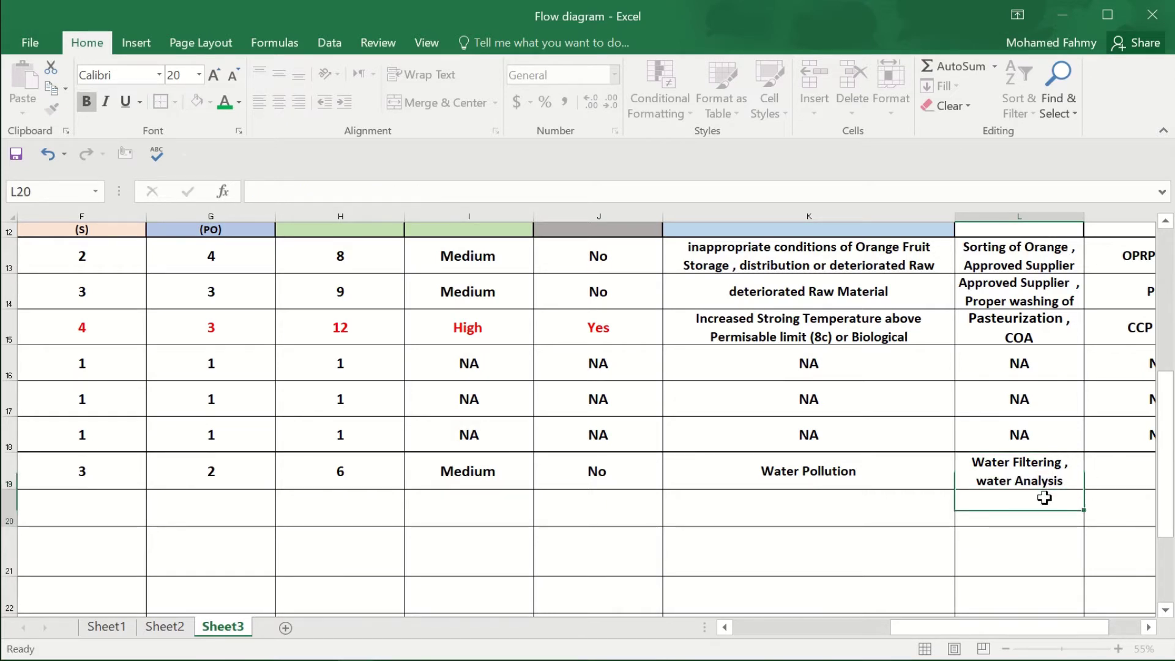
Step: Classify the Water physical-hazard row as PRP
{"action": "left_click_drag", "start_coordinate": [1004, 627], "coordinate": [1024, 627]}
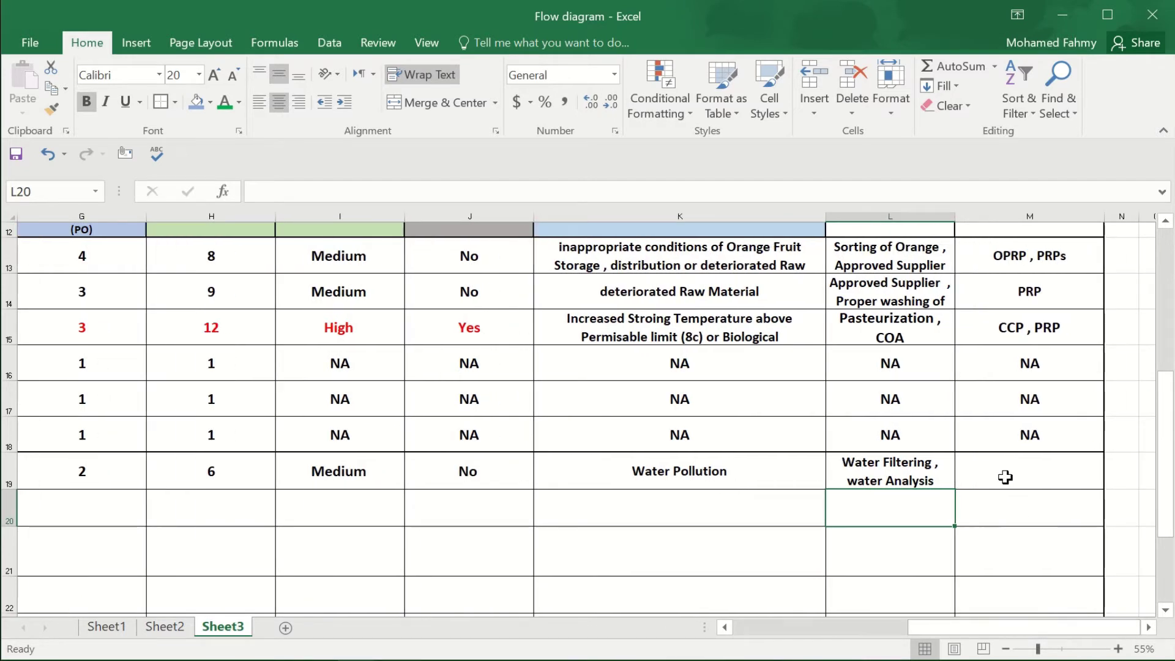
{"action": "left_click", "coordinate": [1005, 477]}
{"action": "type", "text": "PRP"}
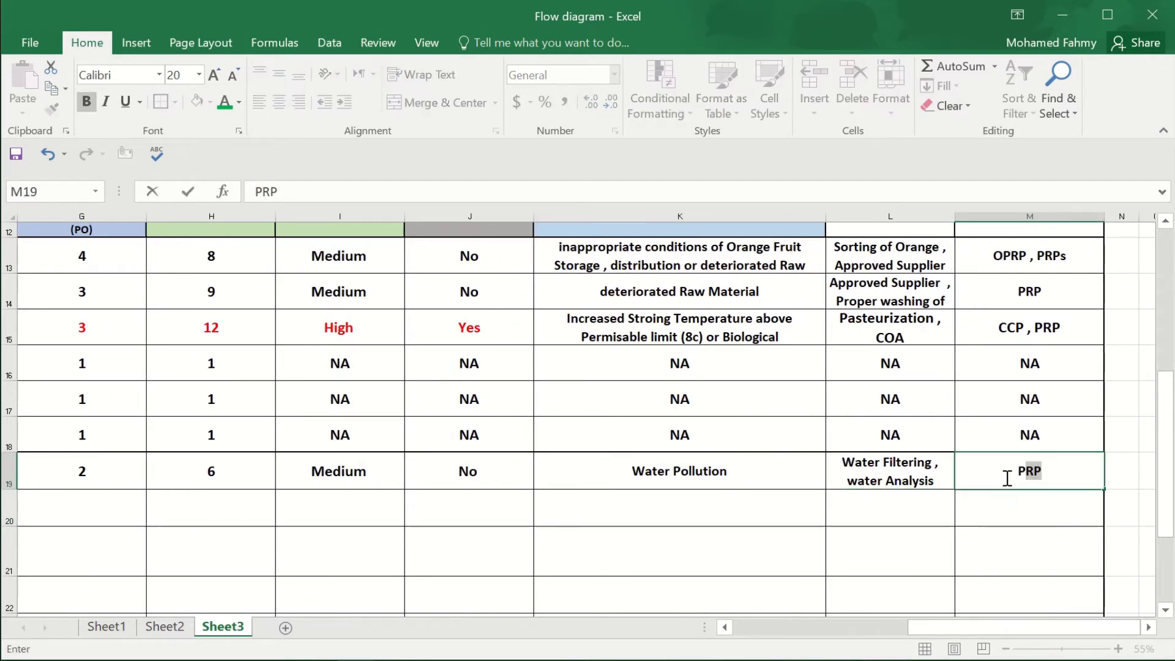
{"action": "key", "text": "Return"}
Step: Rate Water's chemical hazard severity 3 and probability 3, giving a score of 9
{"action": "left_click_drag", "start_coordinate": [1028, 627], "coordinate": [776, 623]}
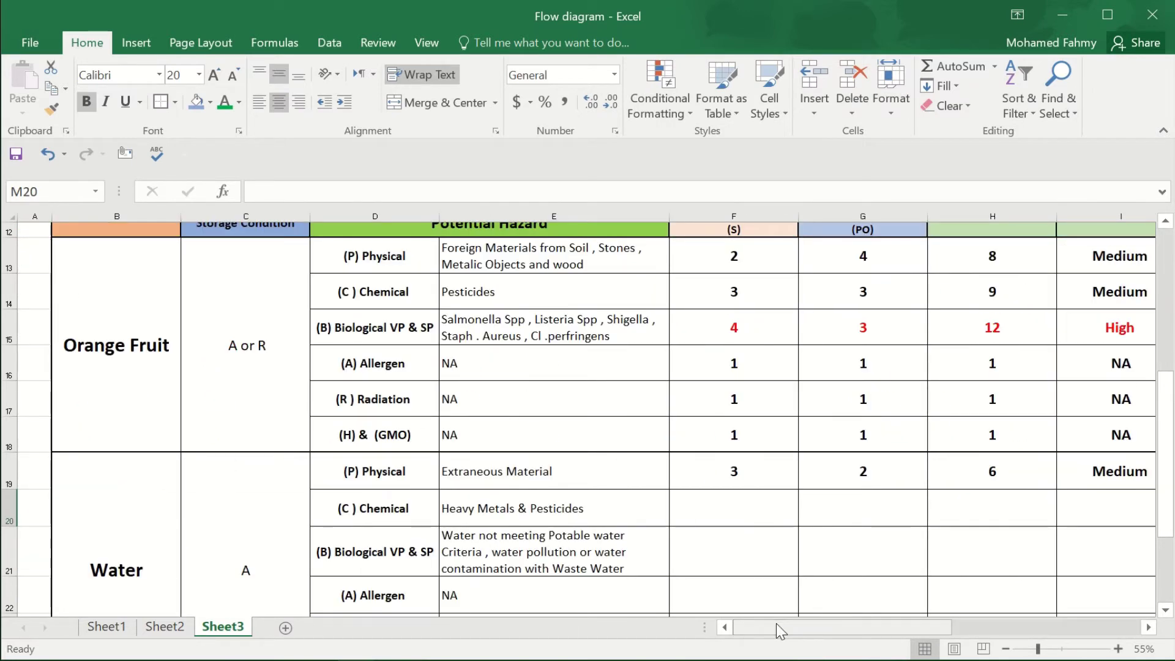
{"action": "left_click", "coordinate": [726, 498]}
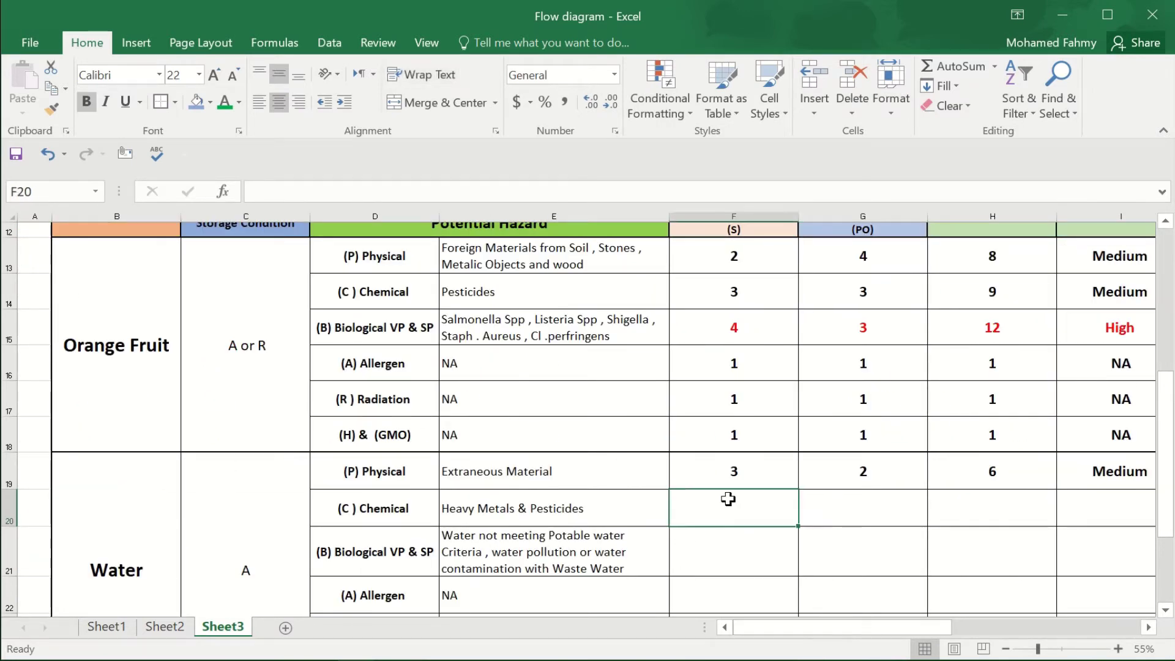
{"action": "type", "text": "3"}
{"action": "left_click", "coordinate": [849, 512]}
{"action": "type", "text": "3"}
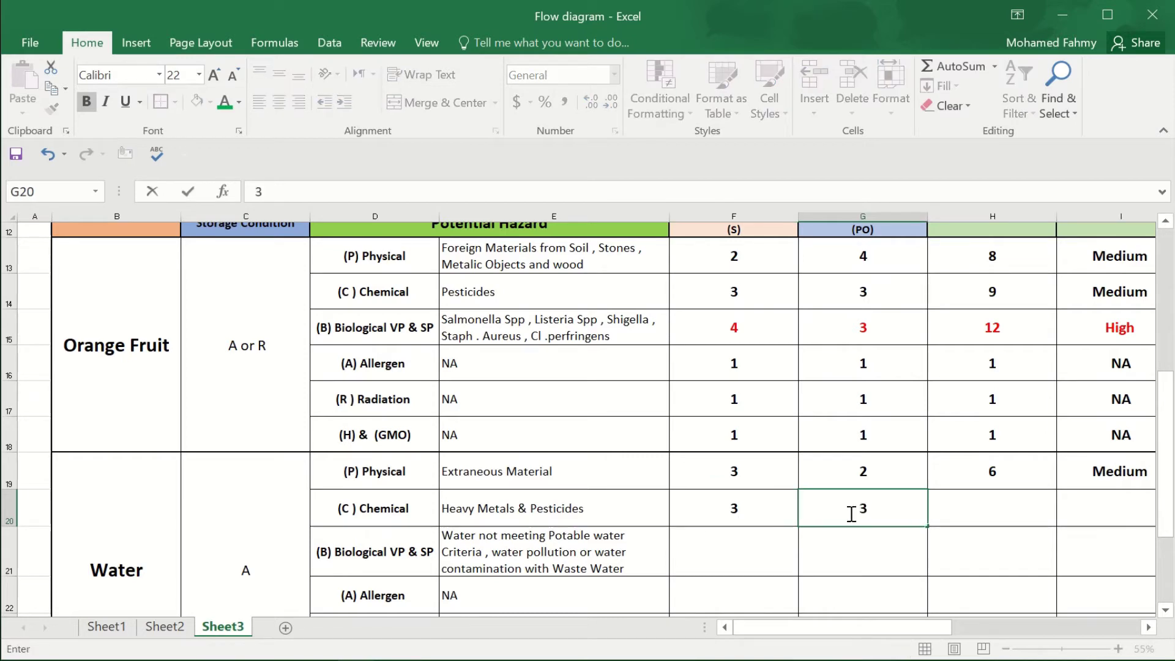
{"action": "left_click", "coordinate": [986, 512]}
Step: Copy Medium and No from I19:J19 into the chemical hazard row I20:J20
{"action": "left_click", "coordinate": [1072, 511]}
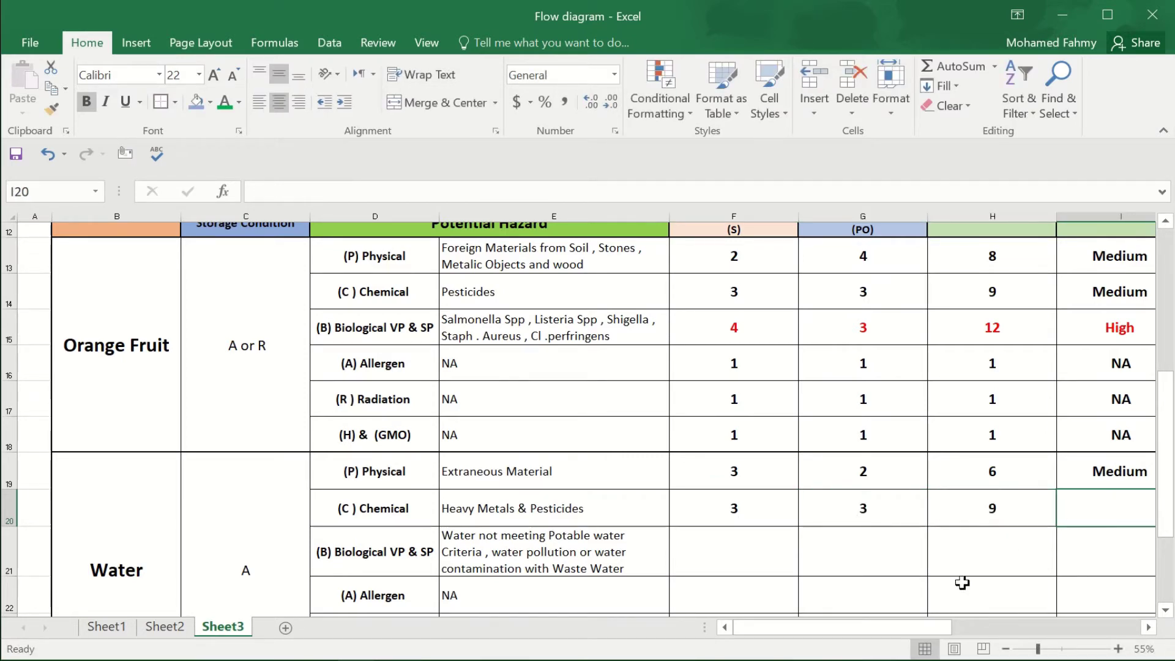
{"action": "left_click_drag", "start_coordinate": [895, 632], "coordinate": [958, 627]}
{"action": "left_click", "coordinate": [972, 474]}
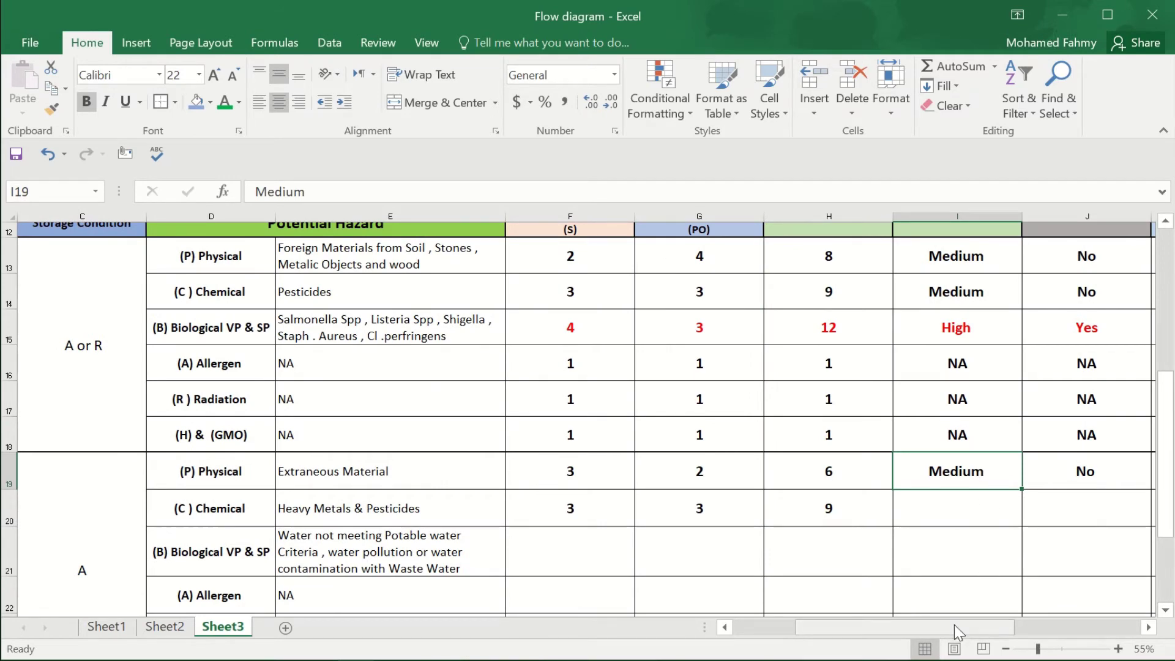
{"action": "left_click_drag", "start_coordinate": [953, 624], "coordinate": [1065, 613]}
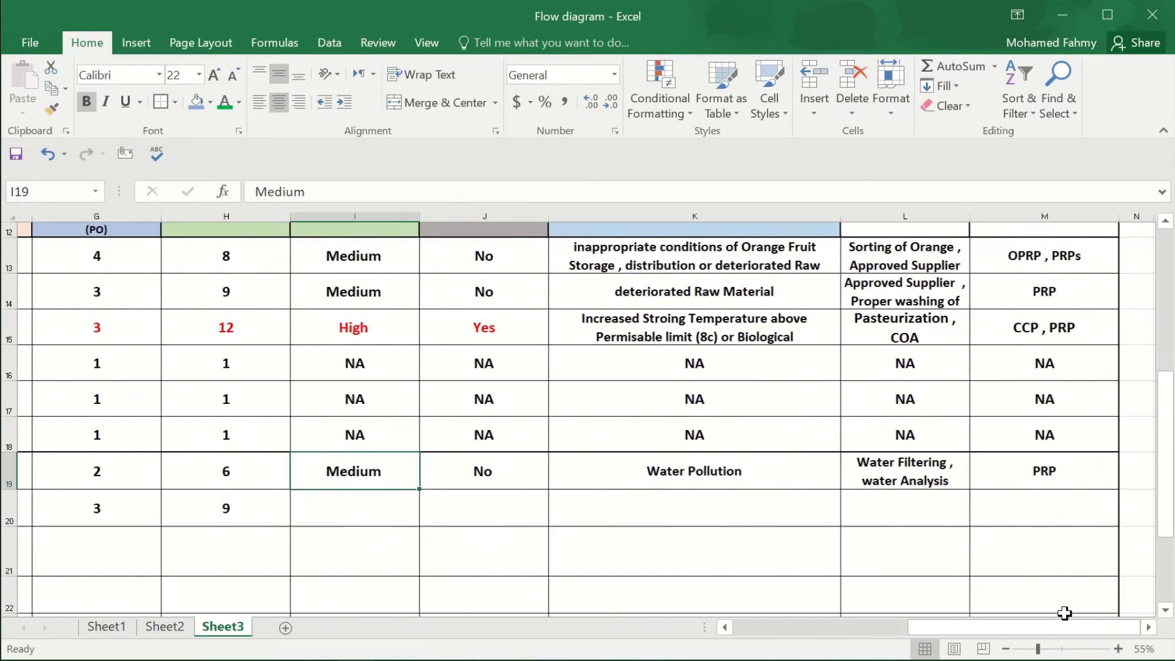
{"action": "left_click_drag", "start_coordinate": [391, 469], "coordinate": [468, 483]}
{"action": "key", "text": "ctrl+c"}
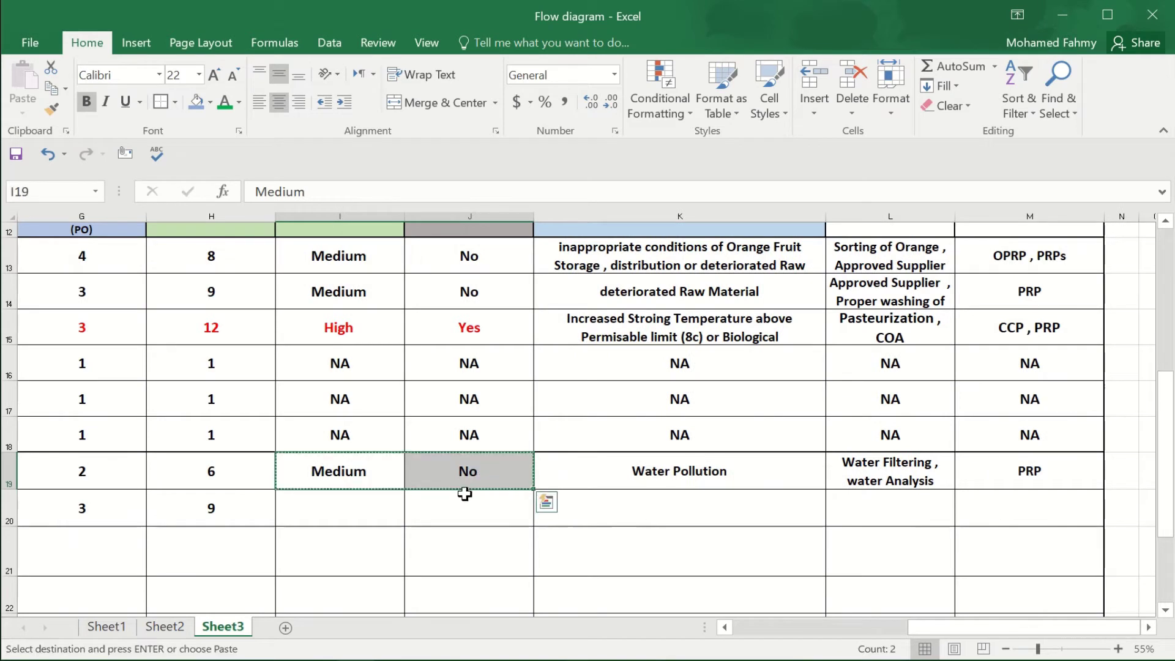
{"action": "left_click", "coordinate": [380, 503]}
{"action": "key", "text": "ctrl+v"}
Step: Enter 'High Chlorine Concentration' in K20 as the chemical hazard's cause, fixing the misspelt ending
{"action": "left_click", "coordinate": [668, 517]}
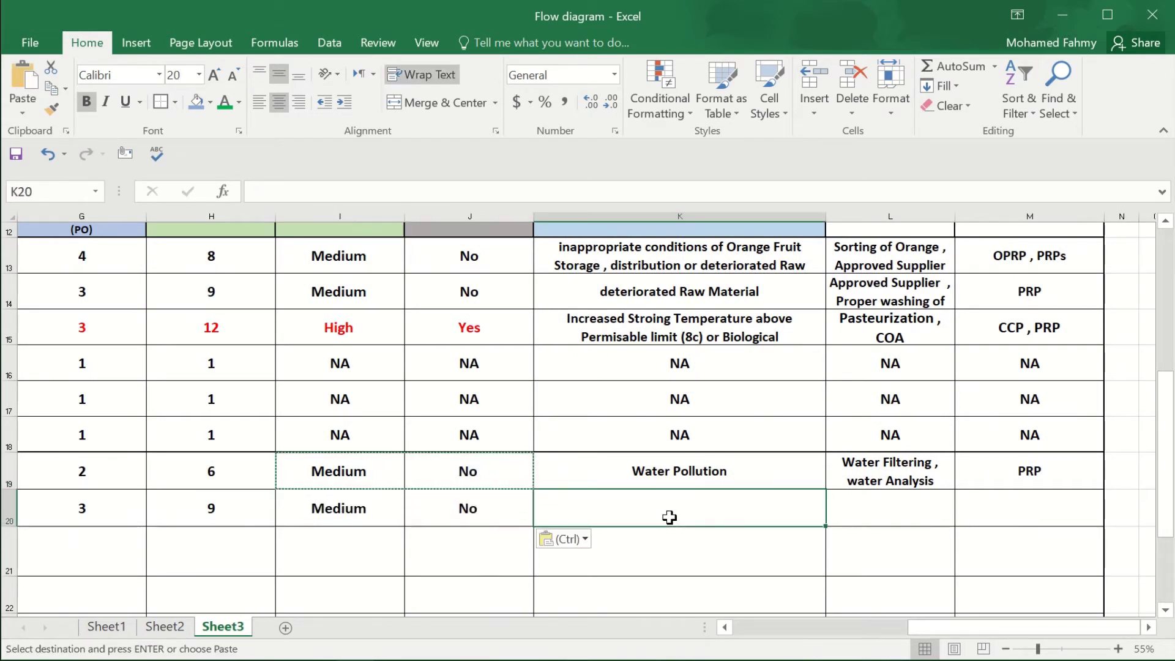
{"action": "key", "text": "Escape"}
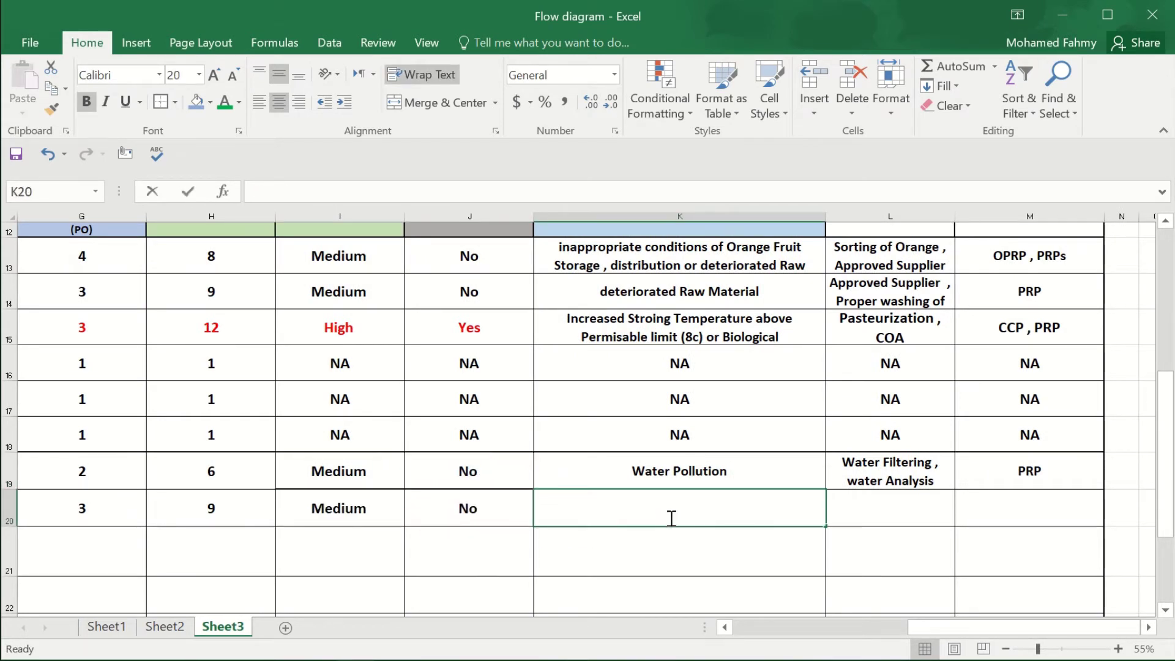
{"action": "type", "text": "High "}
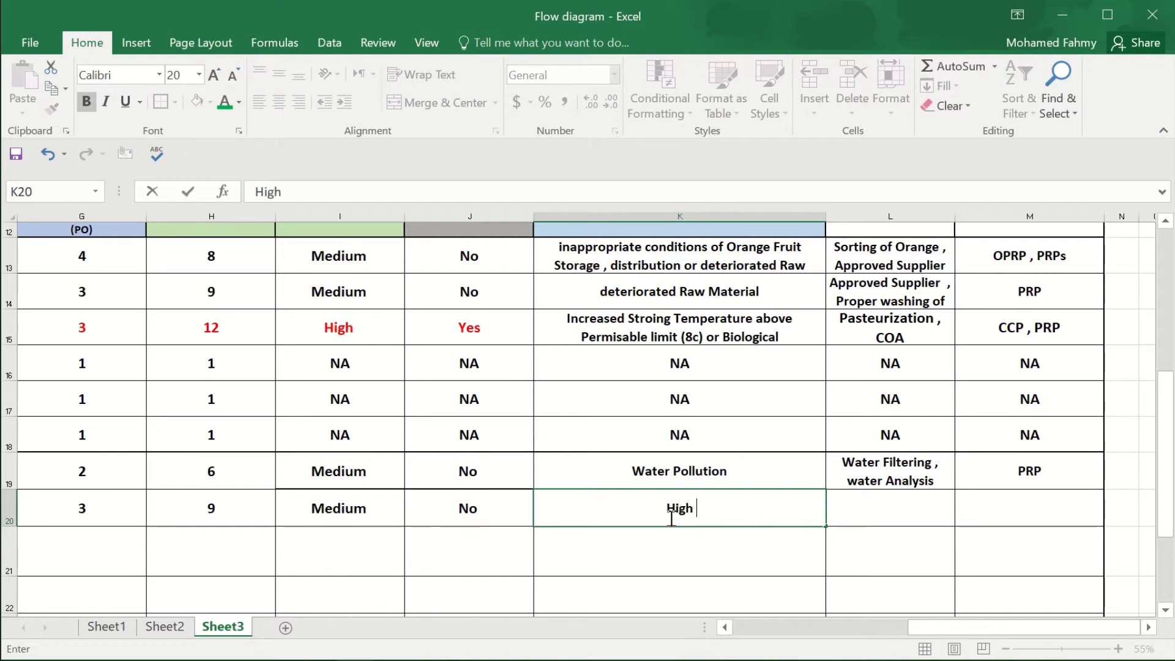
{"action": "type", "text": "Chlorine "}
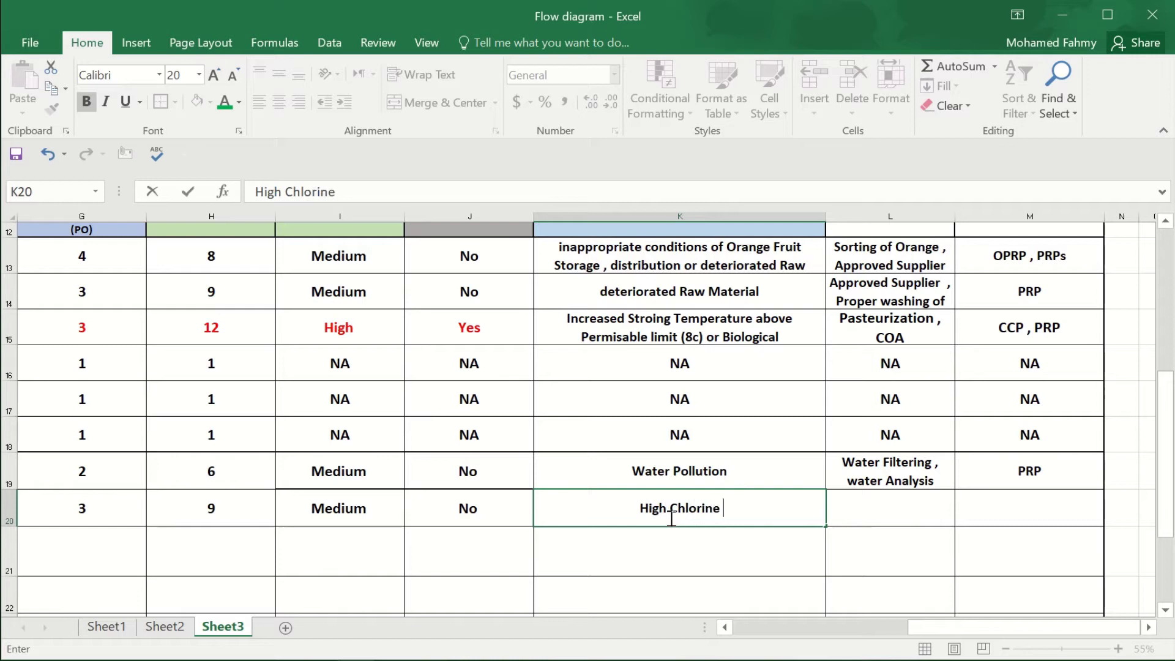
{"action": "type", "text": "Co"}
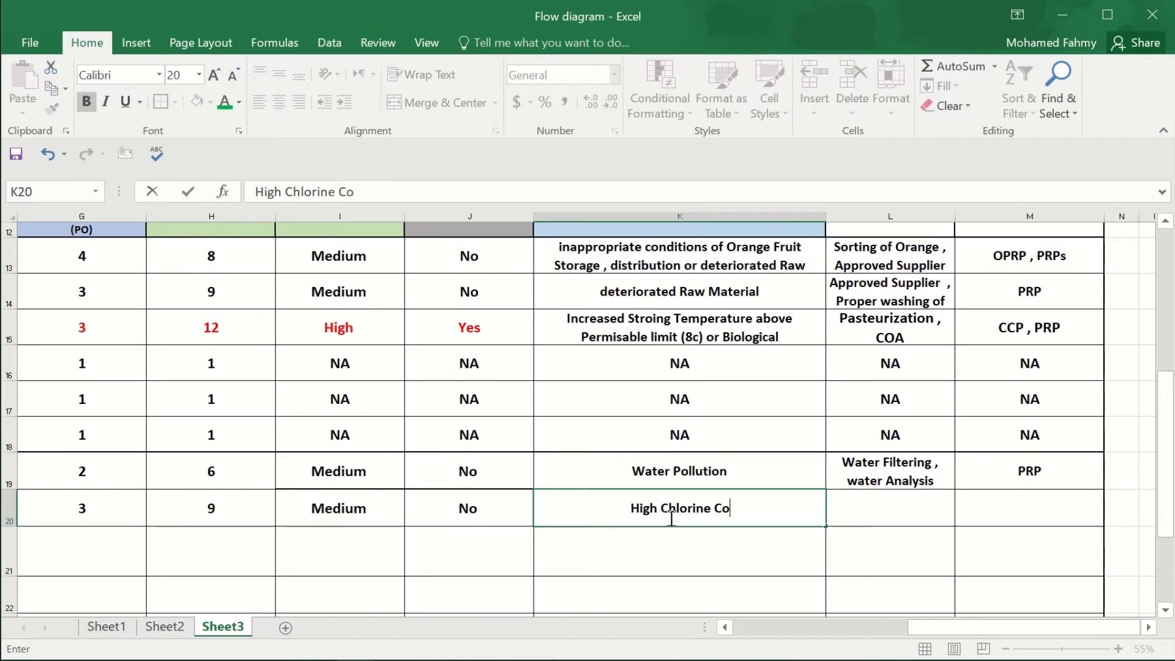
{"action": "type", "text": "ncentar"}
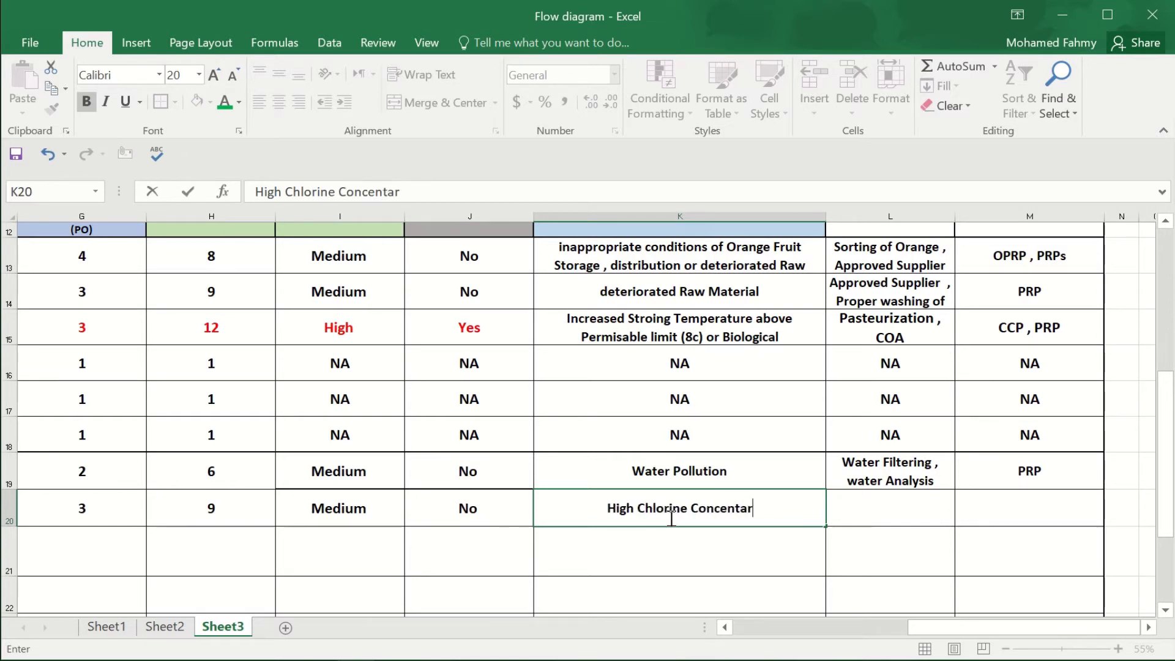
{"action": "key", "text": "BackSpace"}
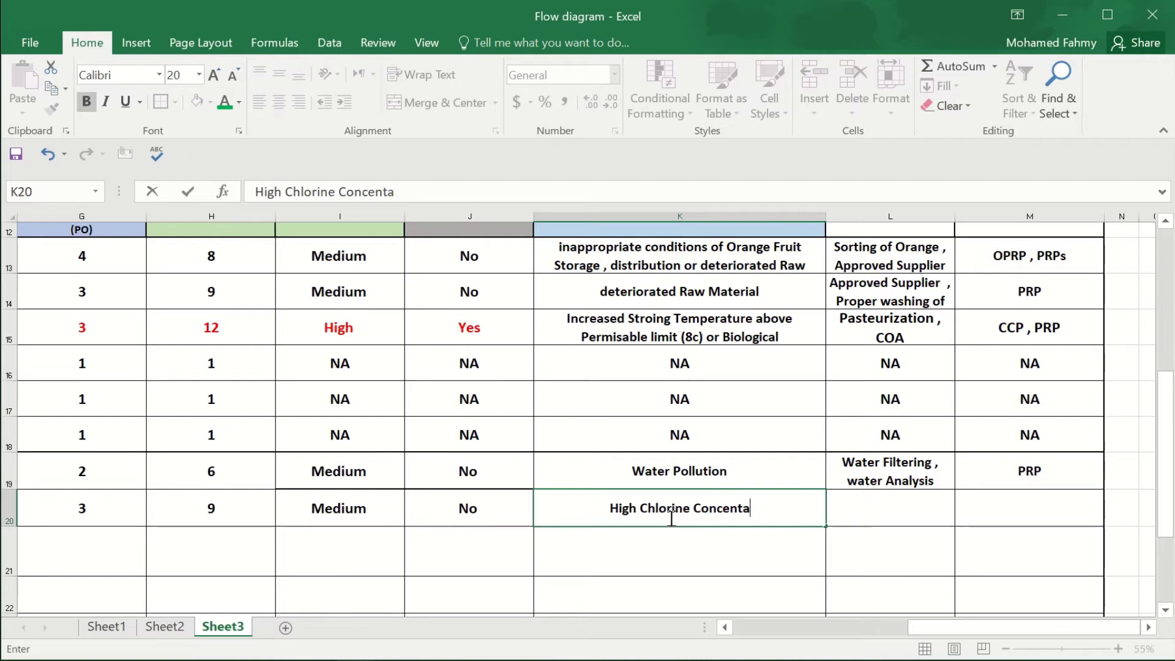
{"action": "key", "text": "BackSpace"}
{"action": "type", "text": "ratio"}
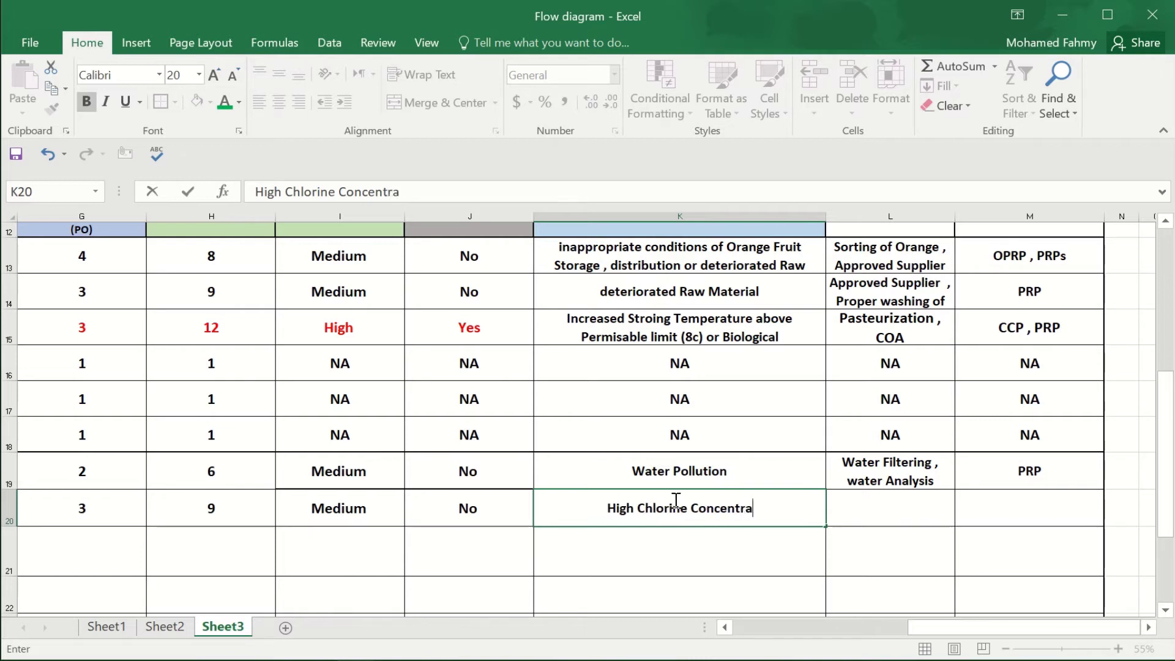
{"action": "type", "text": "n"}
{"action": "key", "text": "Tab"}
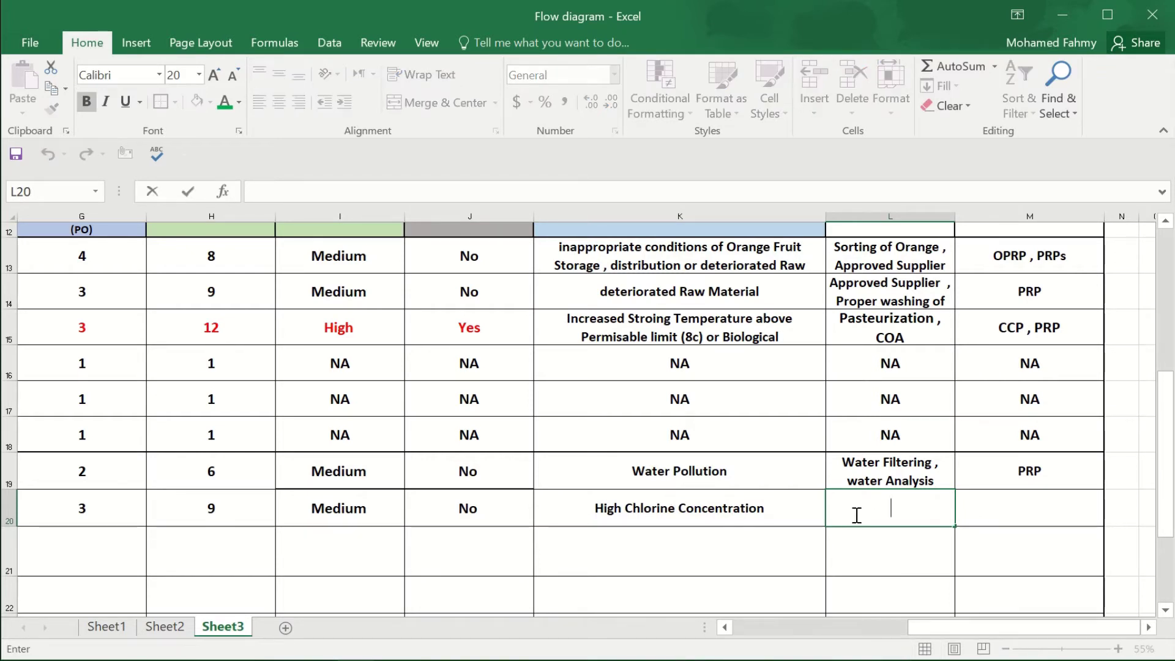
Step: Enter 'Water Analysis (Microbiological , Chemical and Physical)' as the control and copy PRP into M20
{"action": "type", "text": "Water"}
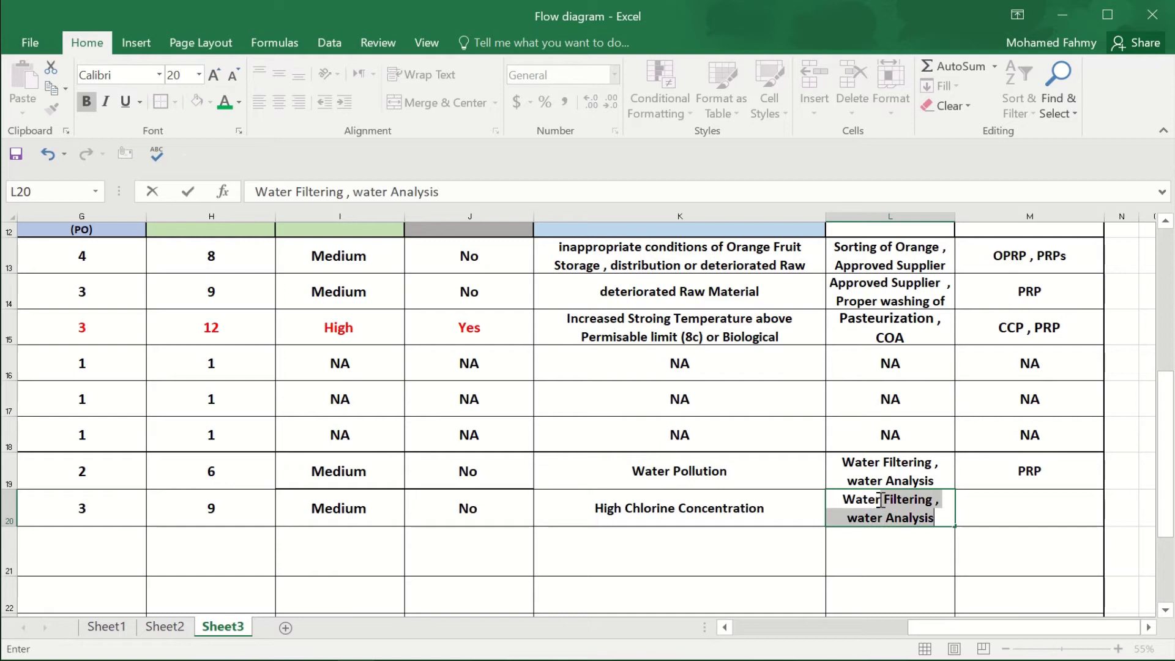
{"action": "type", "text": " Anal"}
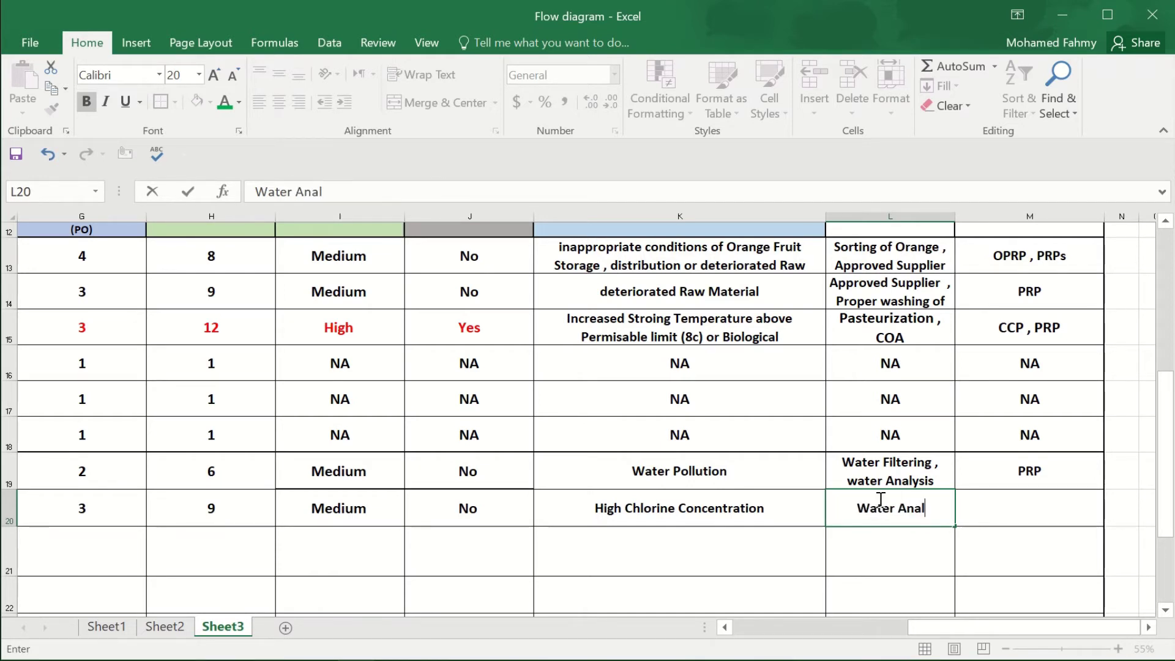
{"action": "type", "text": "ysis ("}
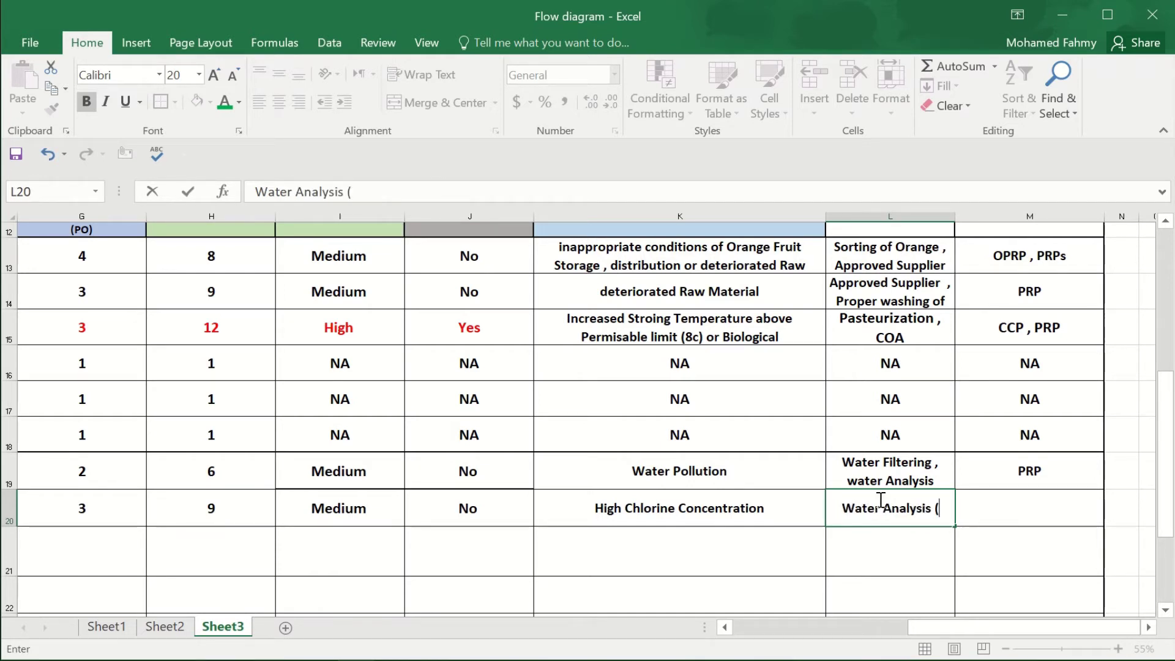
{"action": "type", "text": "Mi"}
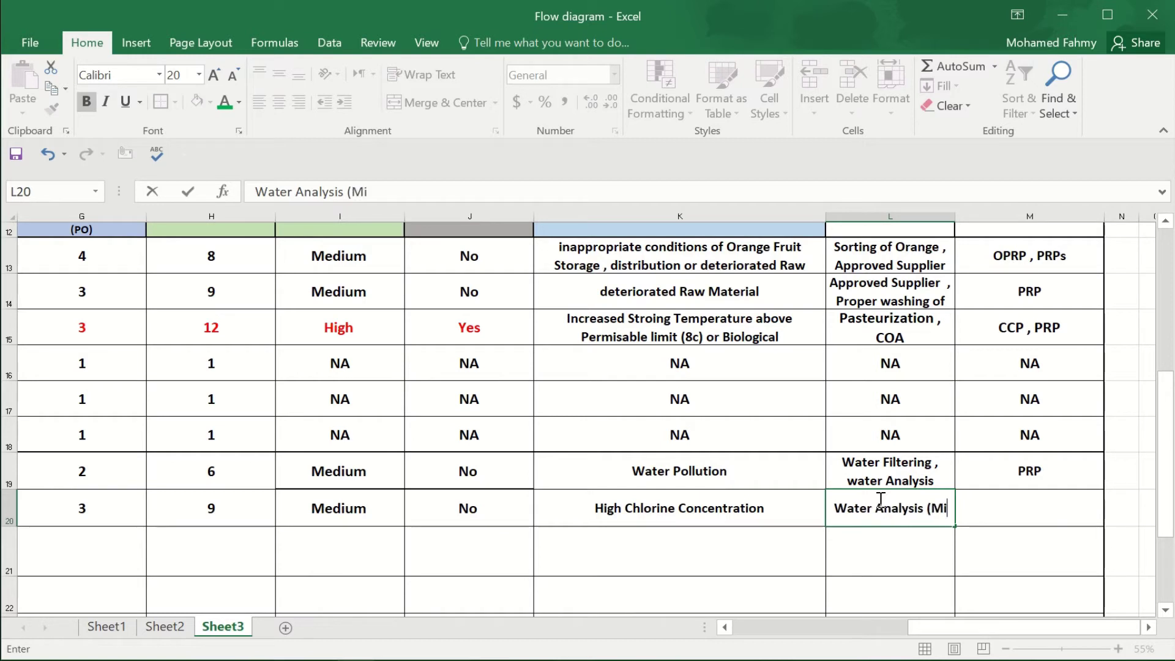
{"action": "type", "text": "crobiological "}
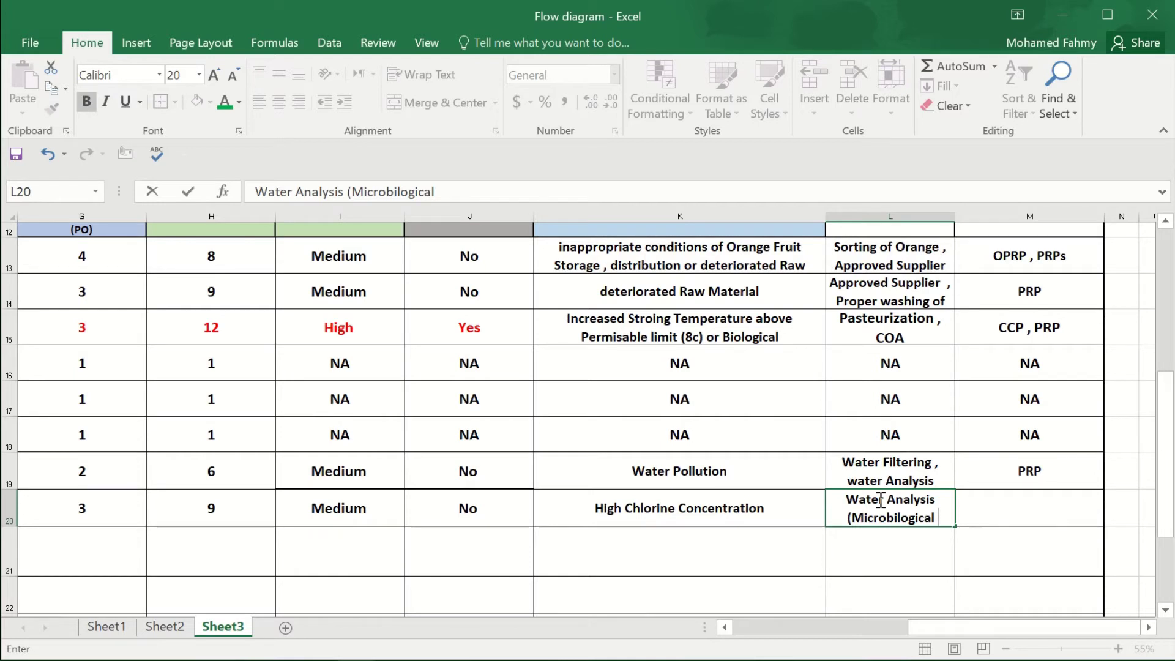
{"action": "type", "text": ","}
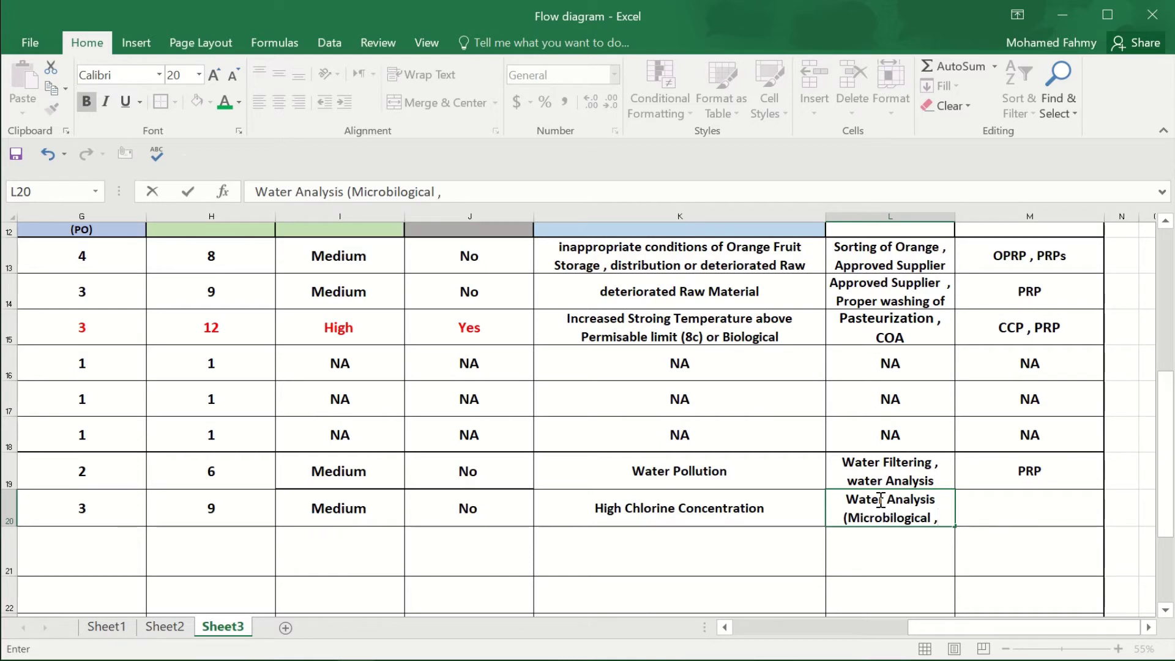
{"action": "type", "text": " Ch"}
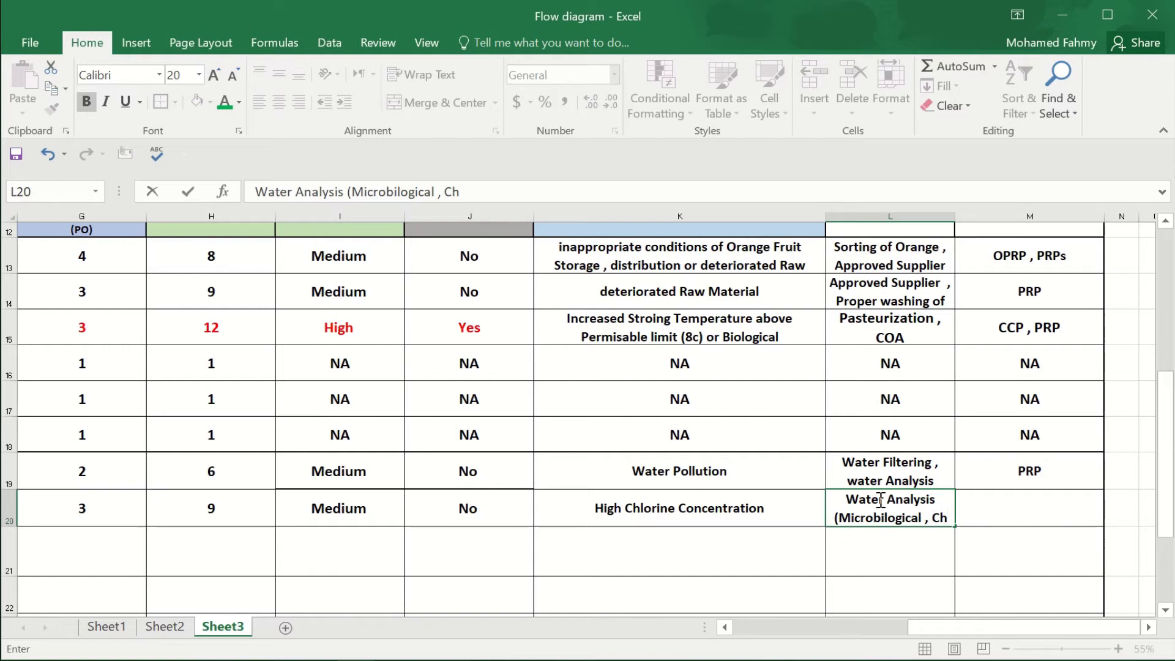
{"action": "type", "text": "emic"}
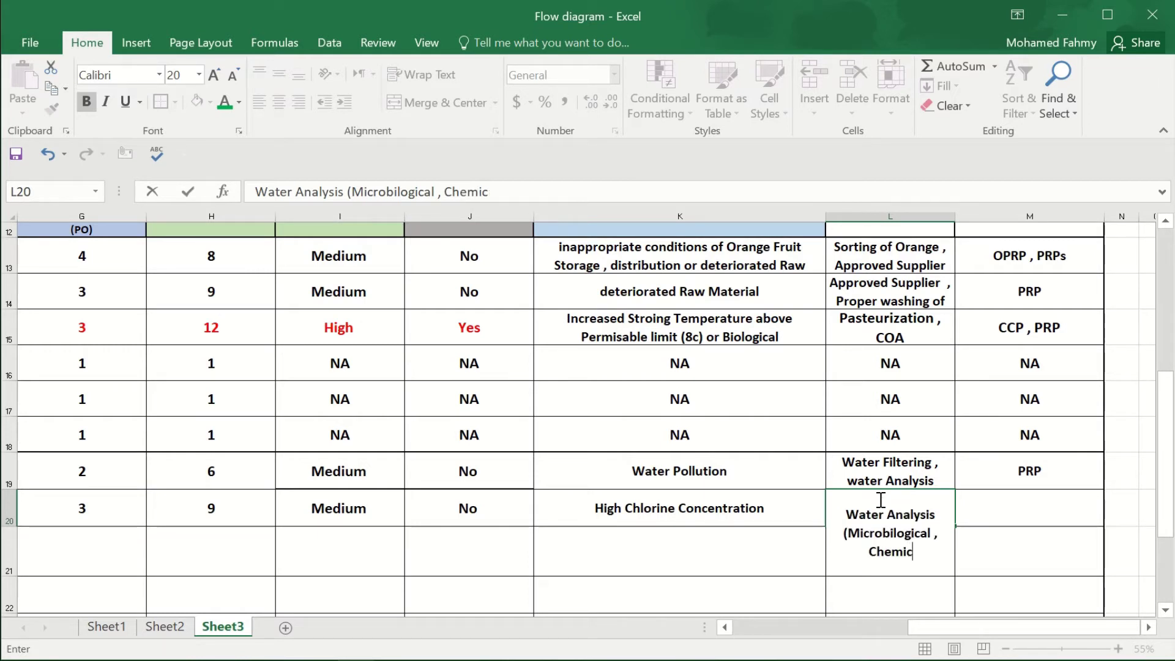
{"action": "type", "text": "al and P"}
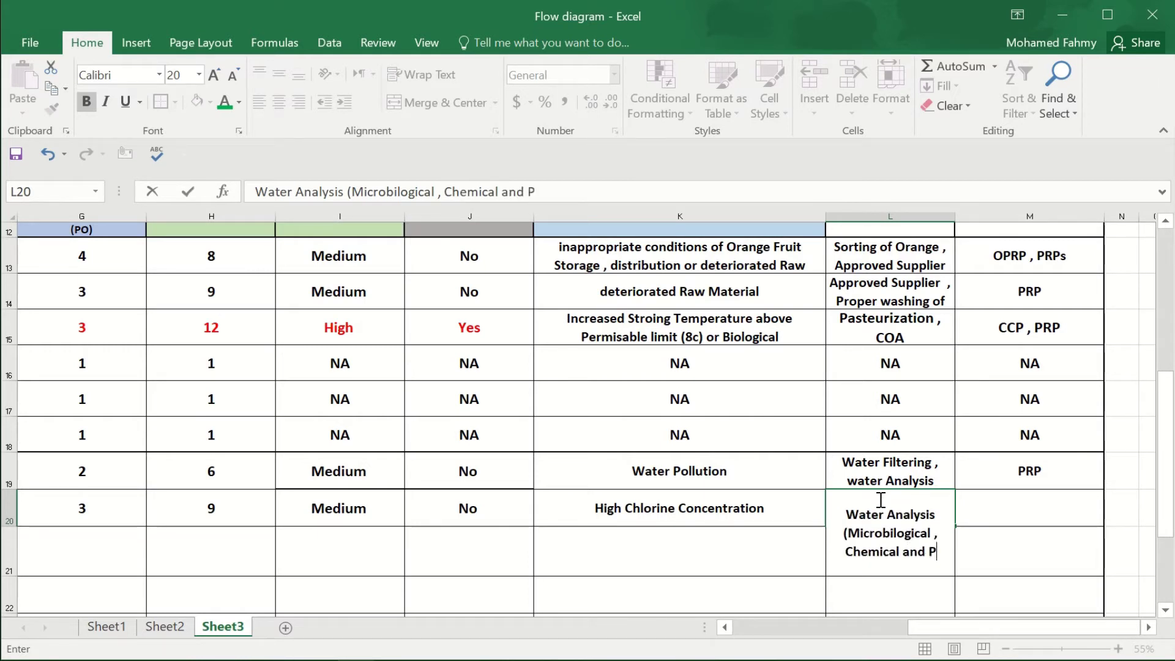
{"action": "type", "text": "hysical"}
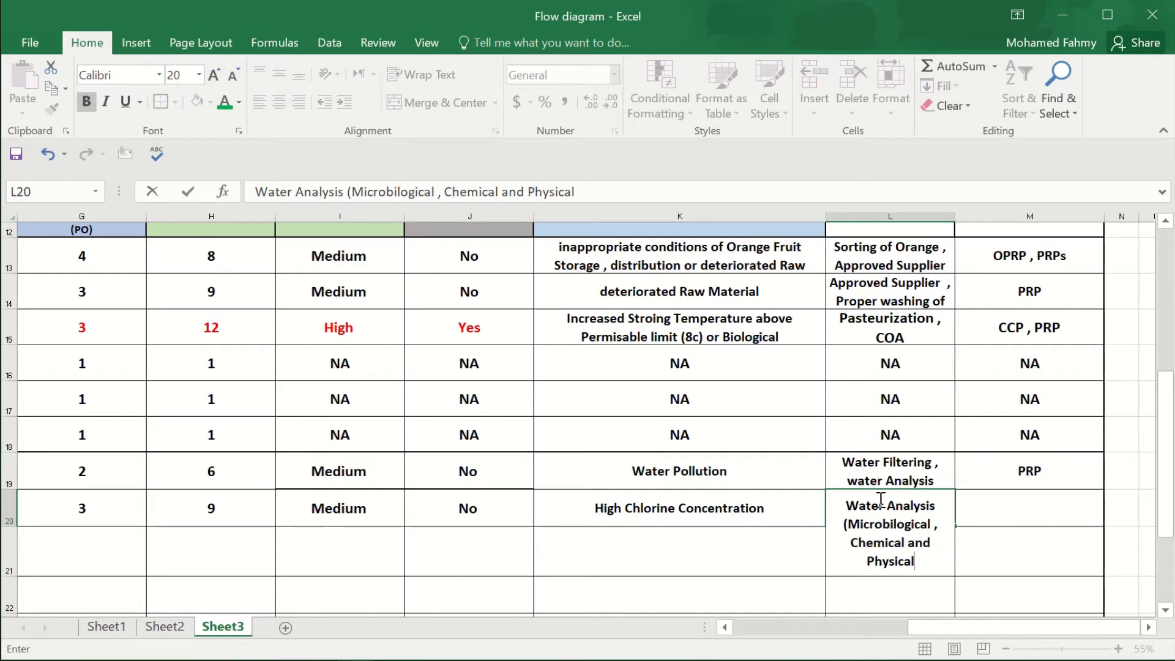
{"action": "type", "text": ")"}
{"action": "key", "text": "Tab"}
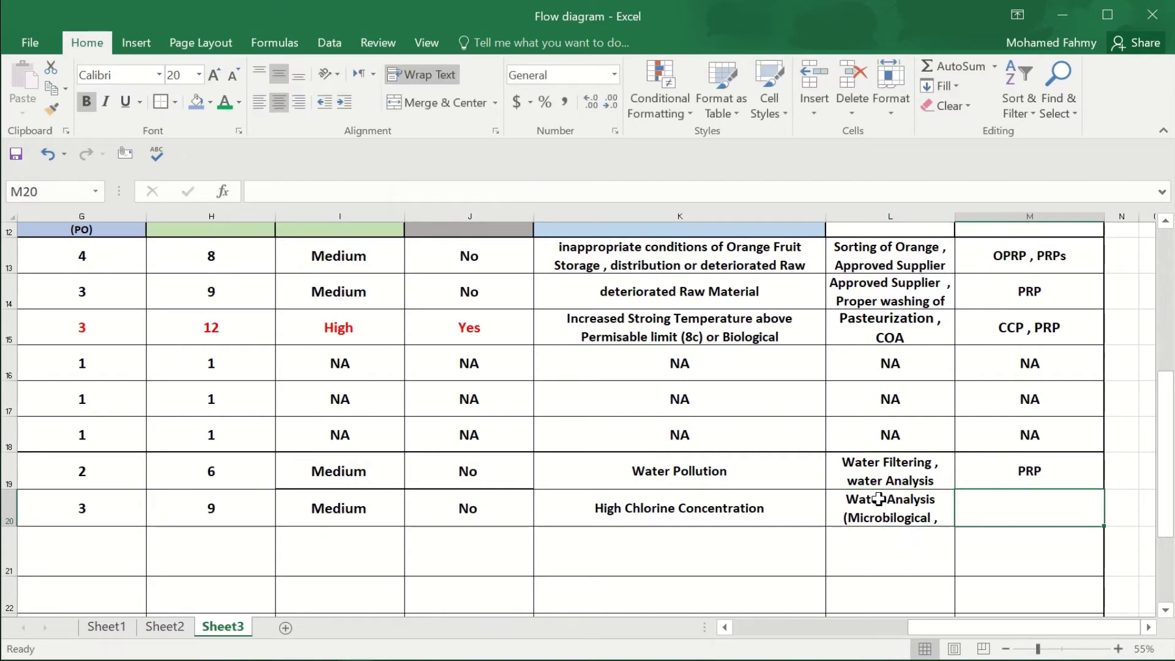
{"action": "left_click", "coordinate": [1042, 472]}
{"action": "key", "text": "ctrl+c"}
{"action": "left_click", "coordinate": [1025, 516]}
{"action": "key", "text": "ctrl+v"}
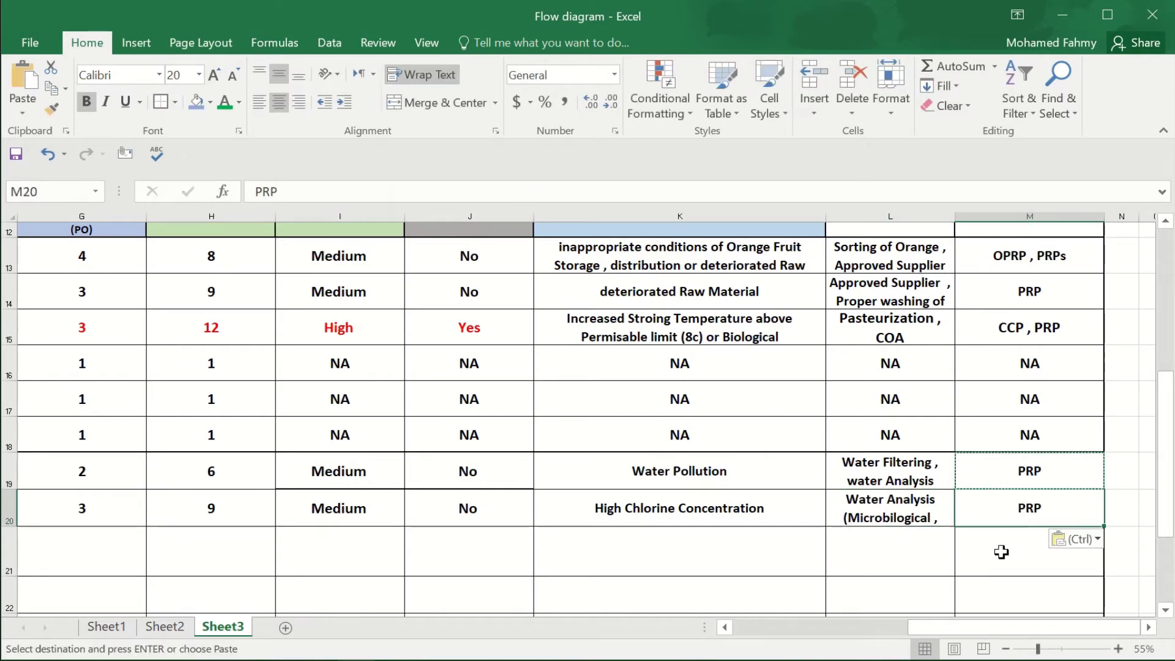
Step: Widen column L and make row 20 taller so the control text fits
{"action": "left_click", "coordinate": [907, 512]}
{"action": "left_click_drag", "start_coordinate": [947, 213], "coordinate": [1008, 213]}
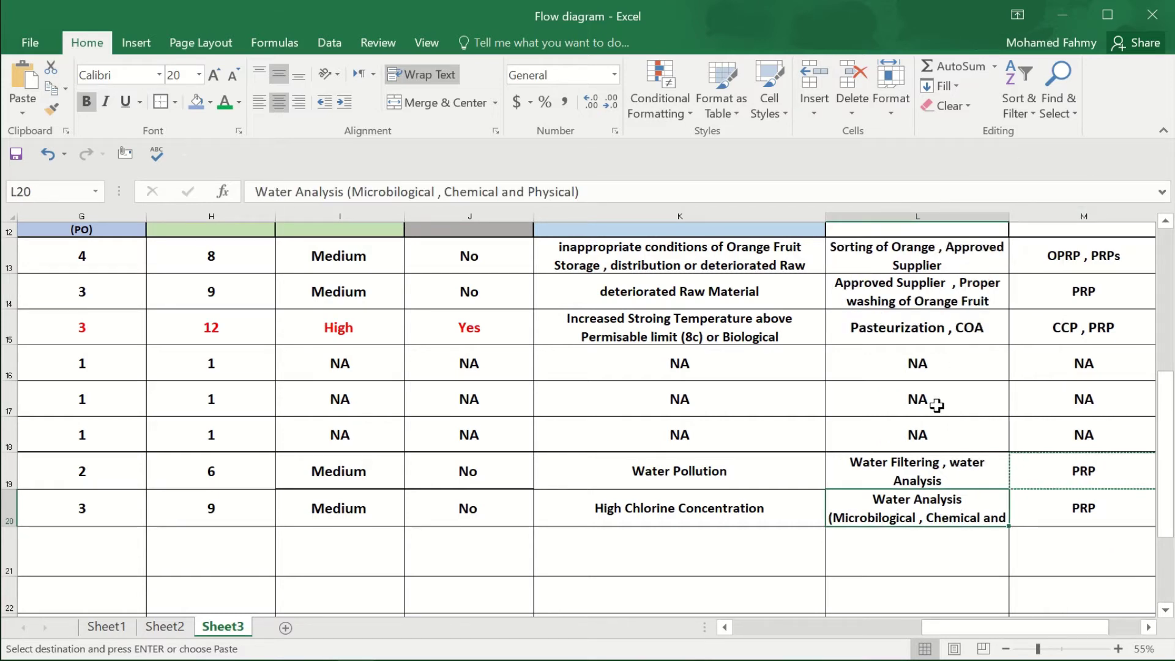
{"action": "double_click", "coordinate": [1008, 216]}
{"action": "key", "text": "ctrl+z"}
{"action": "left_click_drag", "start_coordinate": [10, 526], "coordinate": [19, 546]}
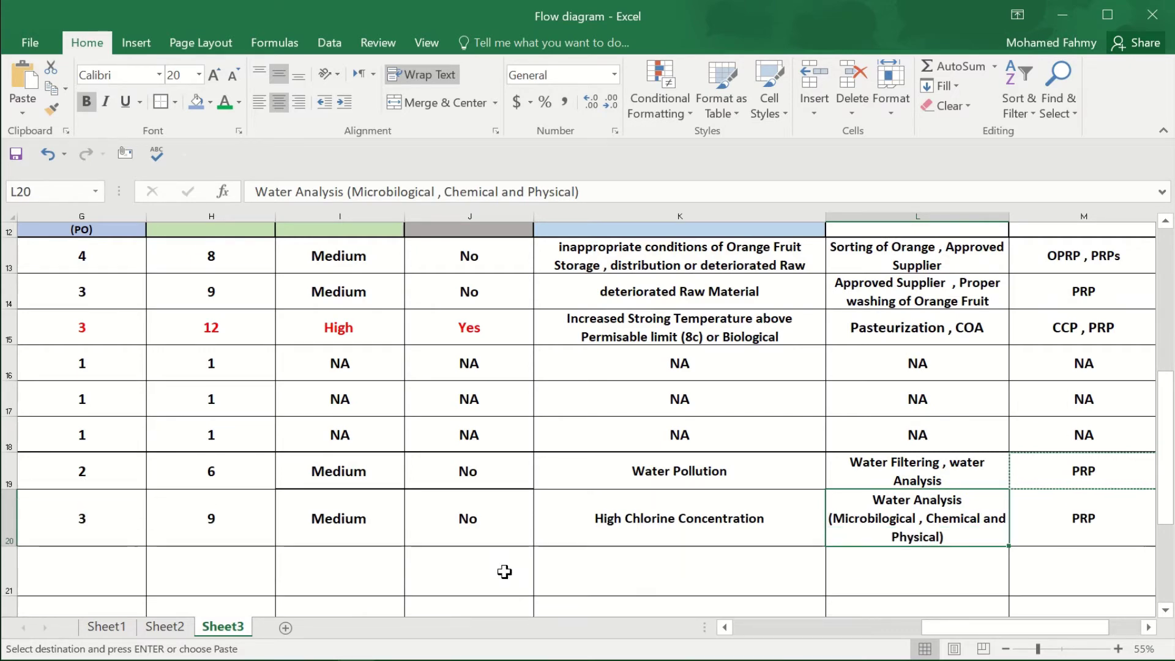
{"action": "key", "text": "Escape"}
{"action": "left_click_drag", "start_coordinate": [977, 633], "coordinate": [751, 632]}
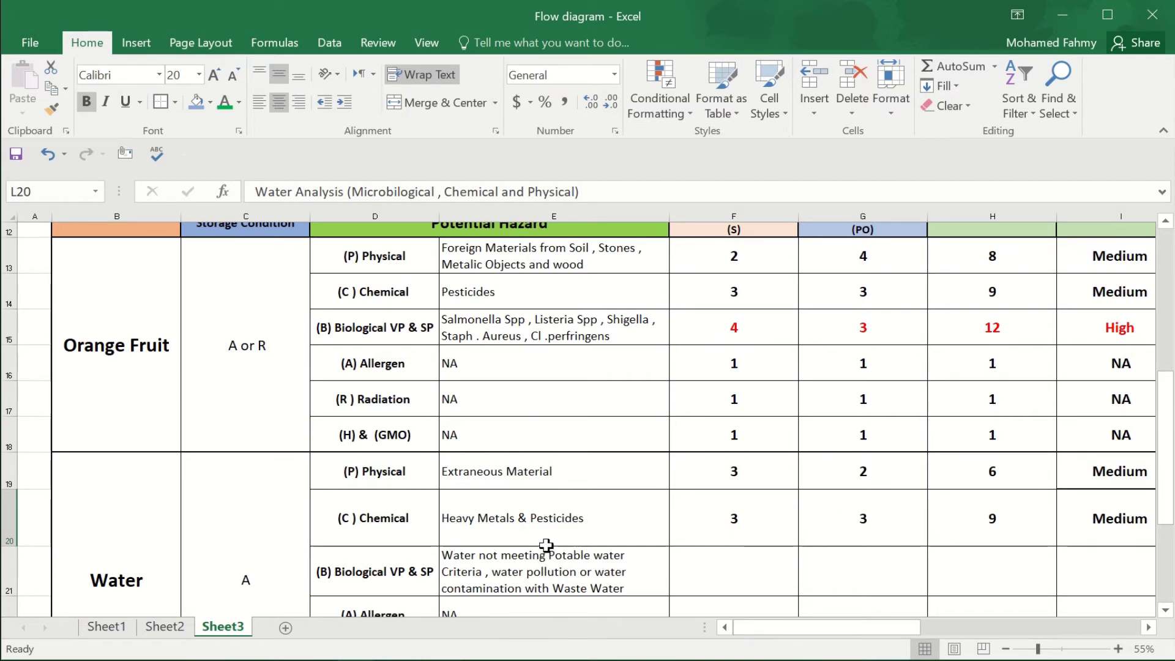
Step: Enter severity 5 and probability 3 for the biological hazard row, giving score 15
{"action": "scroll", "coordinate": [546, 544], "scroll_direction": "down", "scroll_amount": 1}
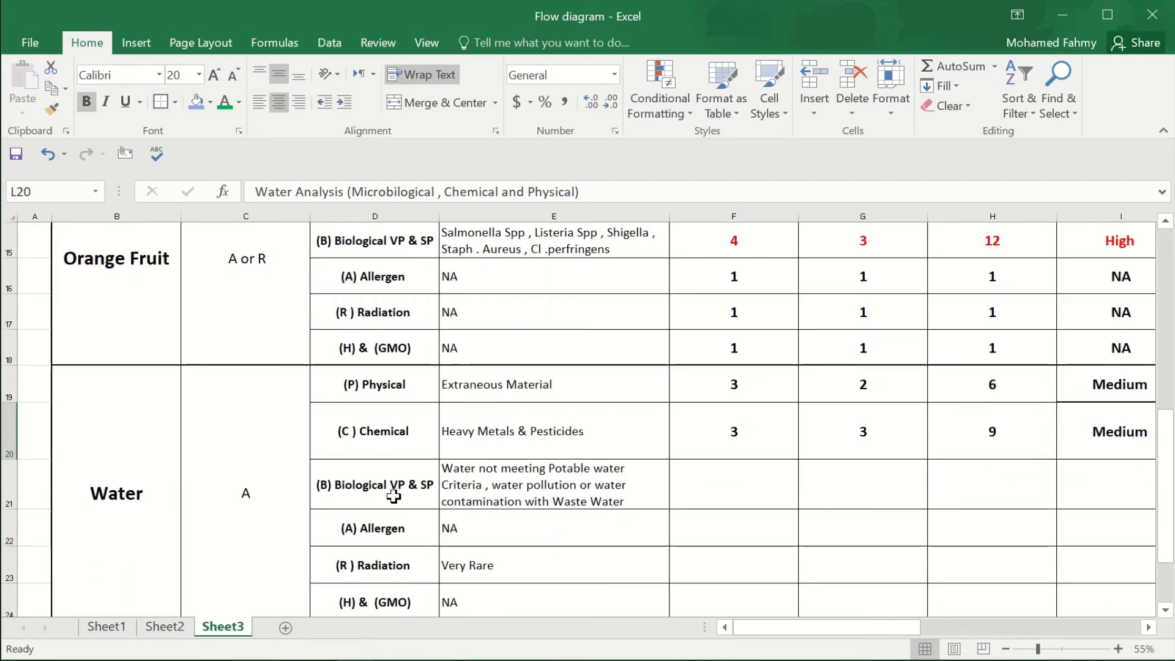
{"action": "left_click", "coordinate": [742, 488]}
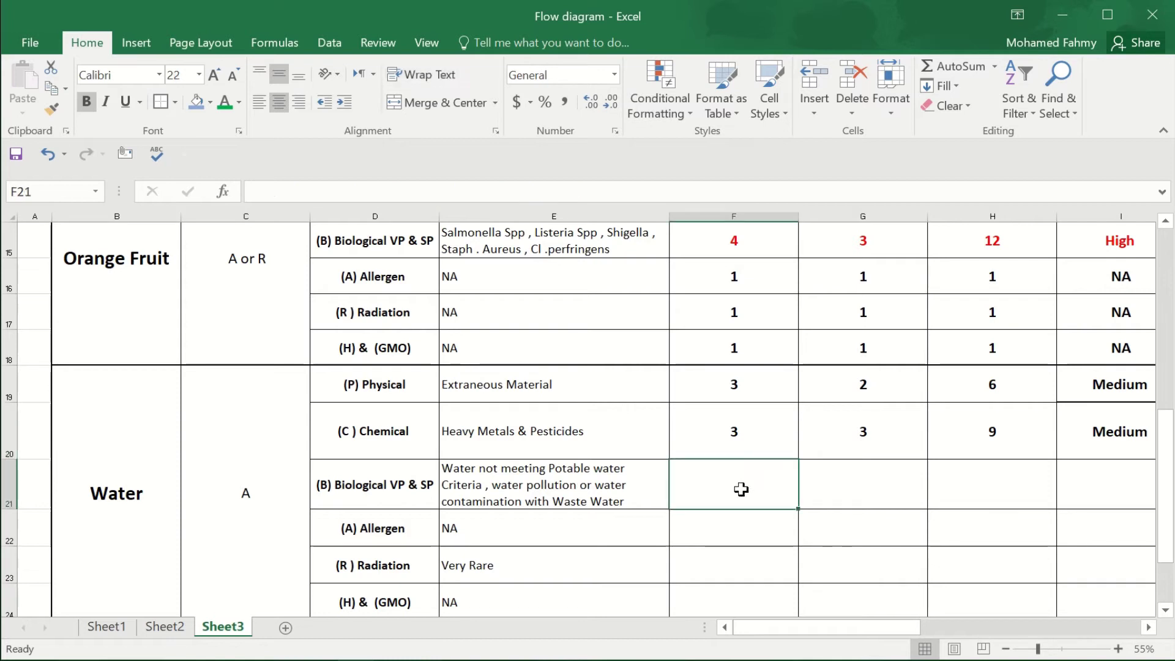
{"action": "type", "text": "5"}
{"action": "left_click", "coordinate": [821, 482]}
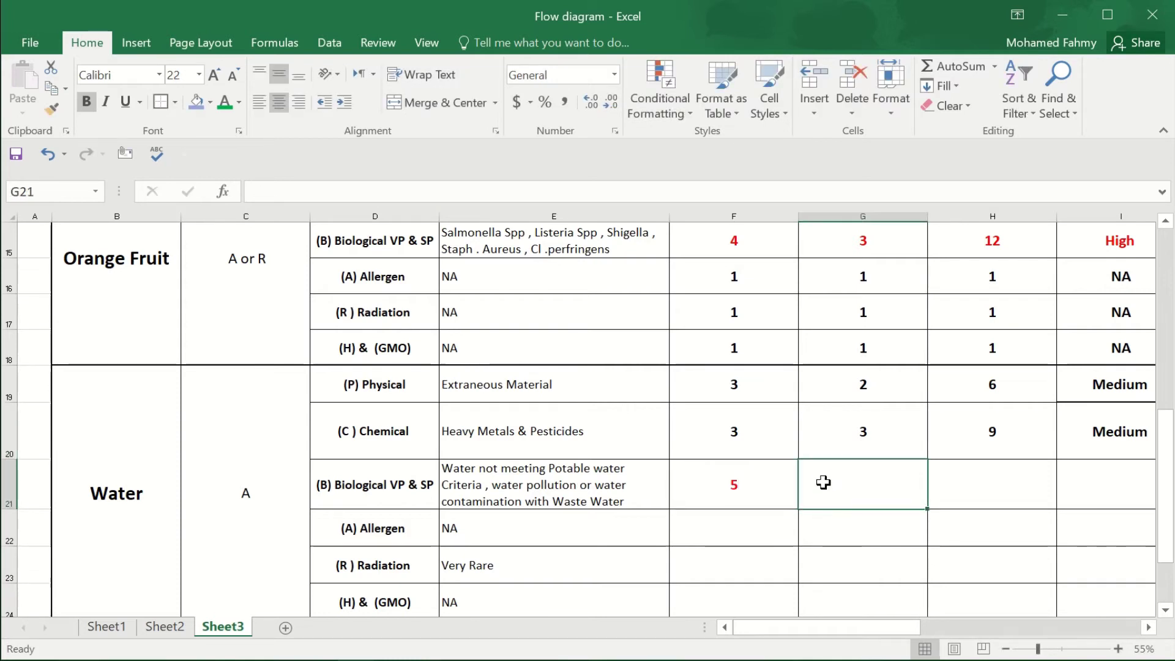
{"action": "type", "text": "3"}
{"action": "left_click", "coordinate": [1020, 484]}
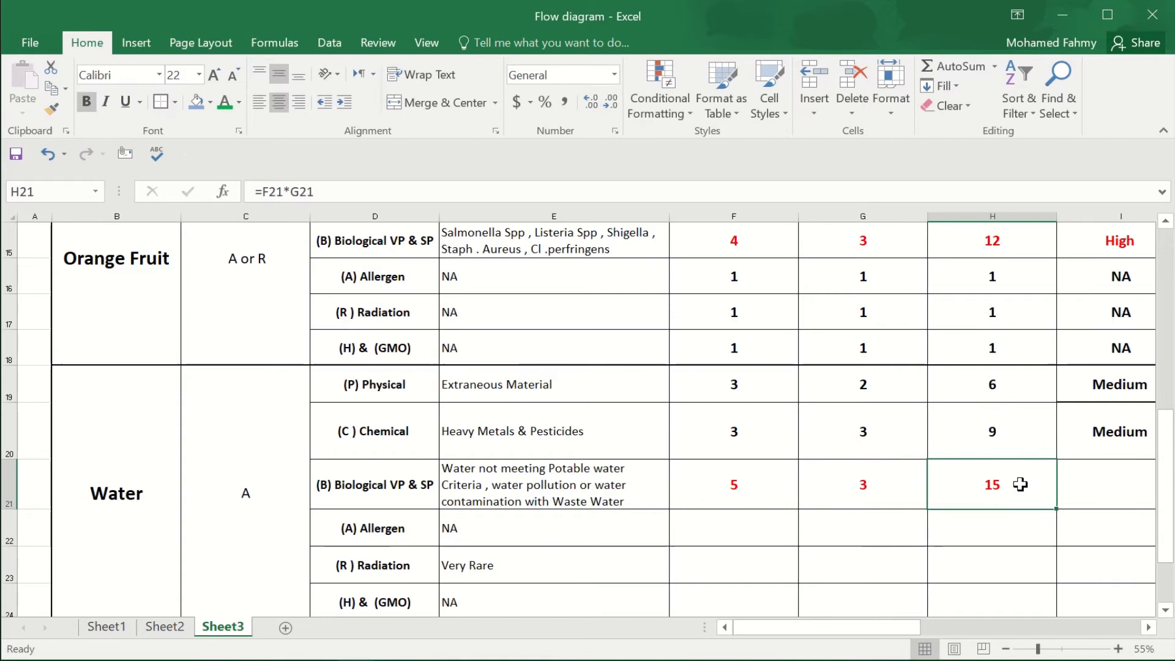
Step: Mark the biological hazard row's risk level as High and significance as Yes
{"action": "left_click_drag", "start_coordinate": [865, 624], "coordinate": [958, 624]}
{"action": "left_click", "coordinate": [848, 494]}
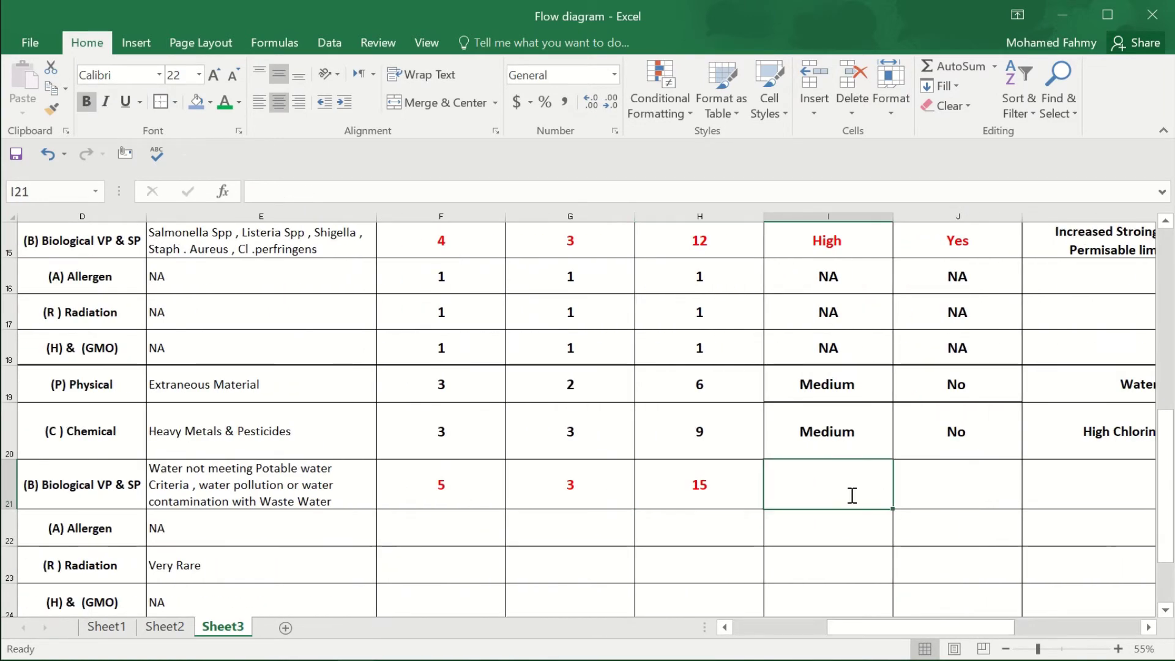
{"action": "type", "text": "High"}
{"action": "left_click", "coordinate": [942, 487]}
{"action": "type", "text": "yes"}
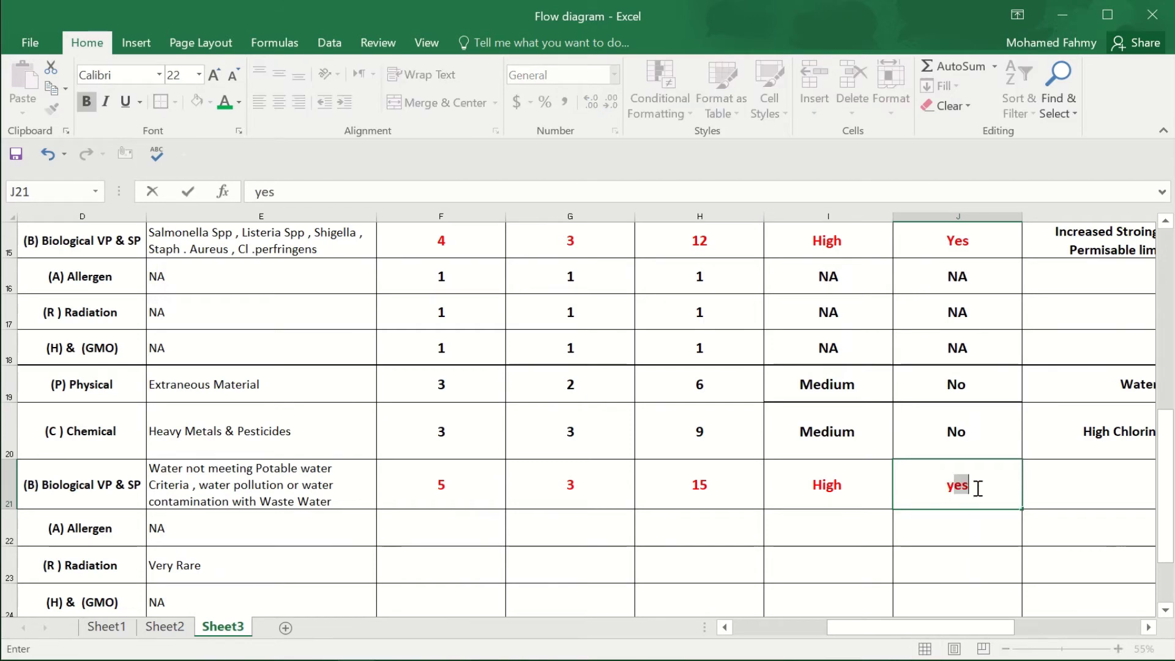
{"action": "left_click", "coordinate": [1042, 482]}
{"action": "left_click_drag", "start_coordinate": [941, 631], "coordinate": [1057, 618]}
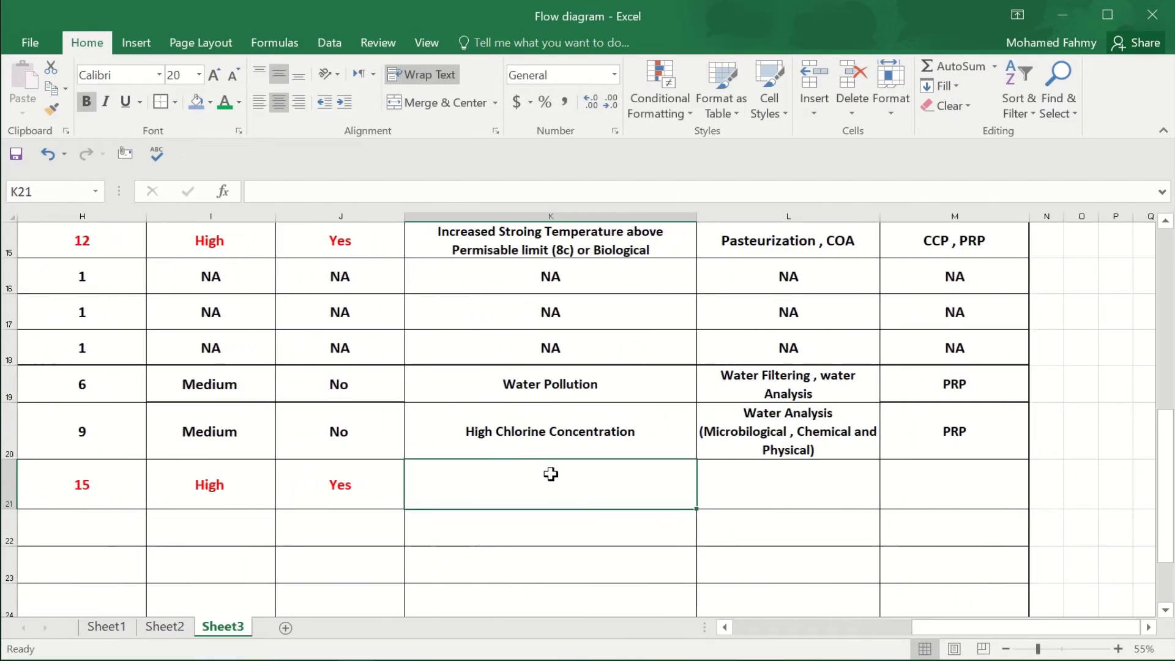
Step: Copy 'Water Pollution' from K19 and enter it as the cause in K21
{"action": "left_click", "coordinate": [507, 391]}
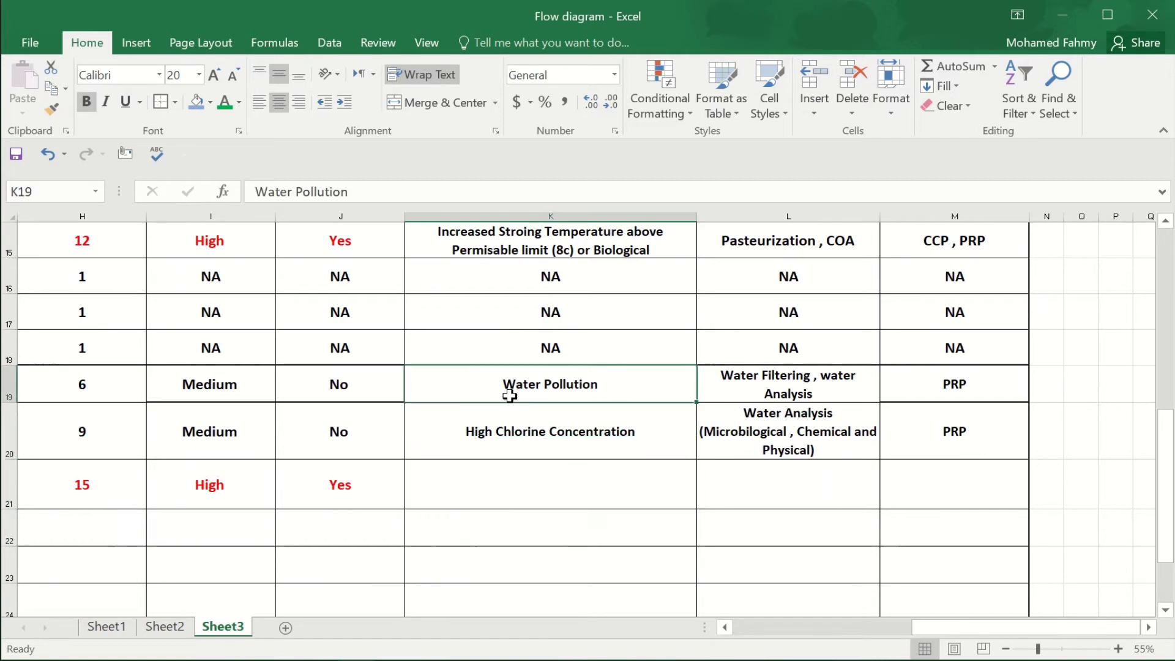
{"action": "key", "text": "ctrl+c"}
{"action": "double_click", "coordinate": [600, 391]}
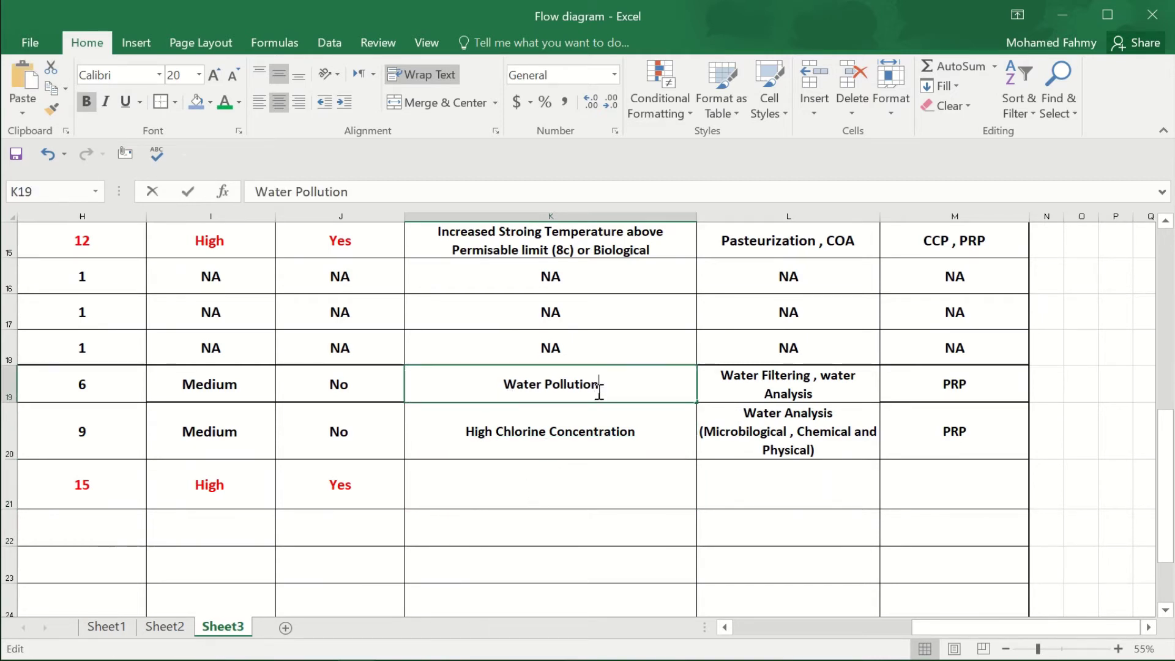
{"action": "left_click_drag", "start_coordinate": [600, 391], "coordinate": [441, 383]}
{"action": "key", "text": "ctrl+c"}
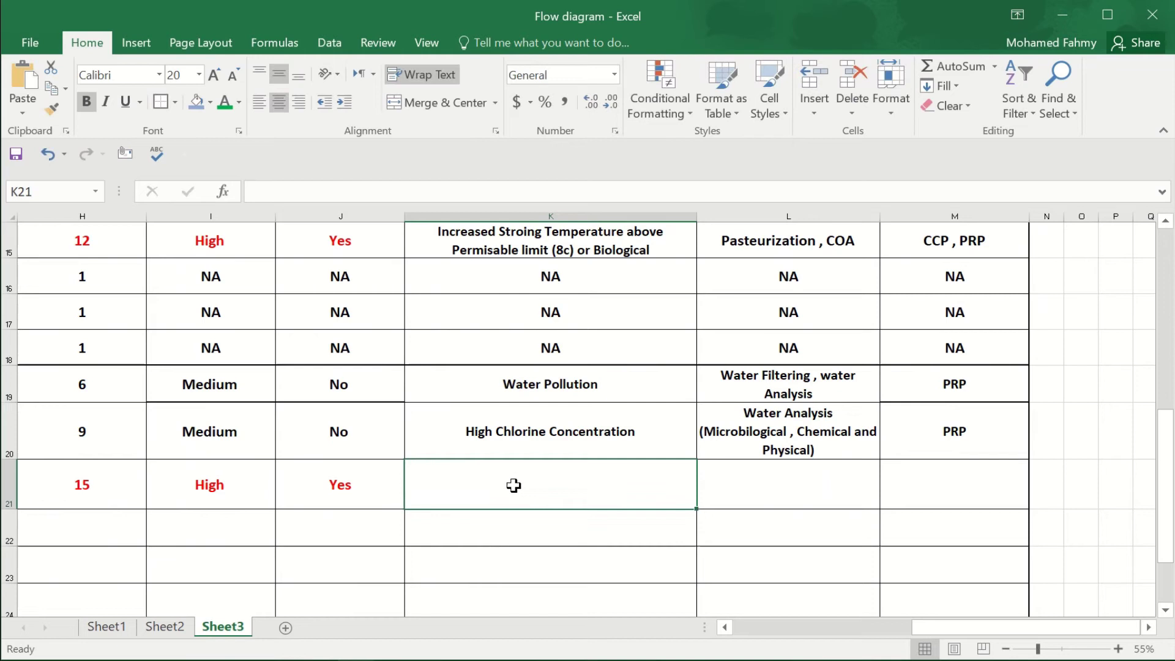
{"action": "type", "text": "Water Pollution"}
{"action": "left_click", "coordinate": [791, 493]}
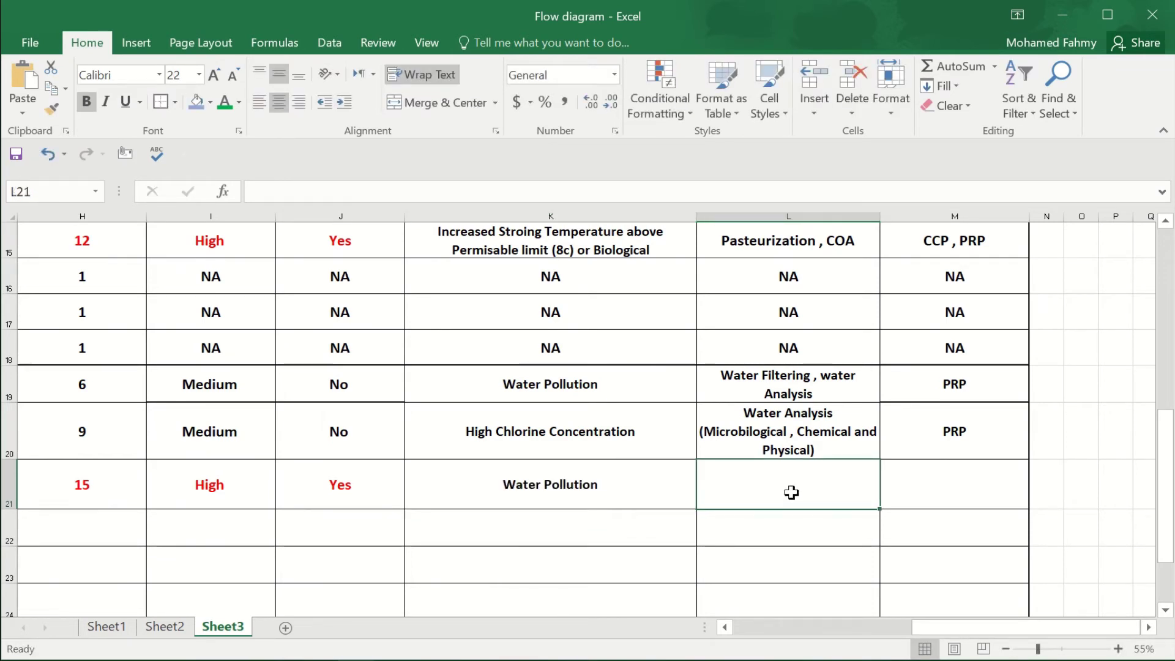
Step: Enter 'Water Analysis & Pasteurization' as the biological hazard's control measure
{"action": "double_click", "coordinate": [774, 422]}
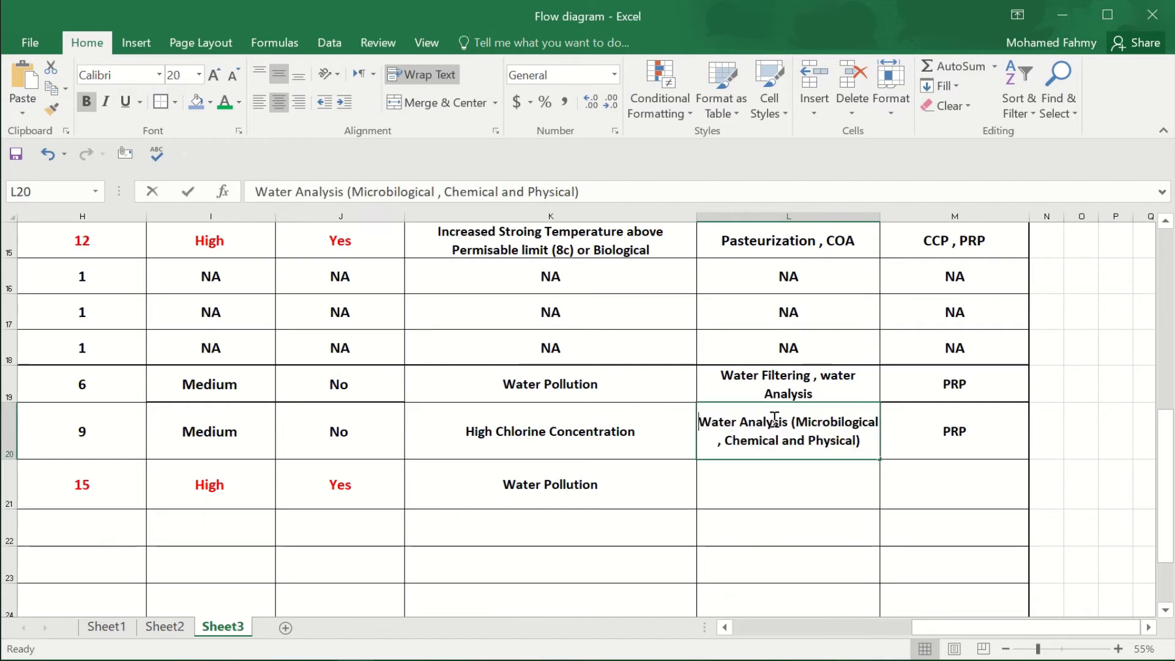
{"action": "left_click_drag", "start_coordinate": [705, 422], "coordinate": [863, 451]}
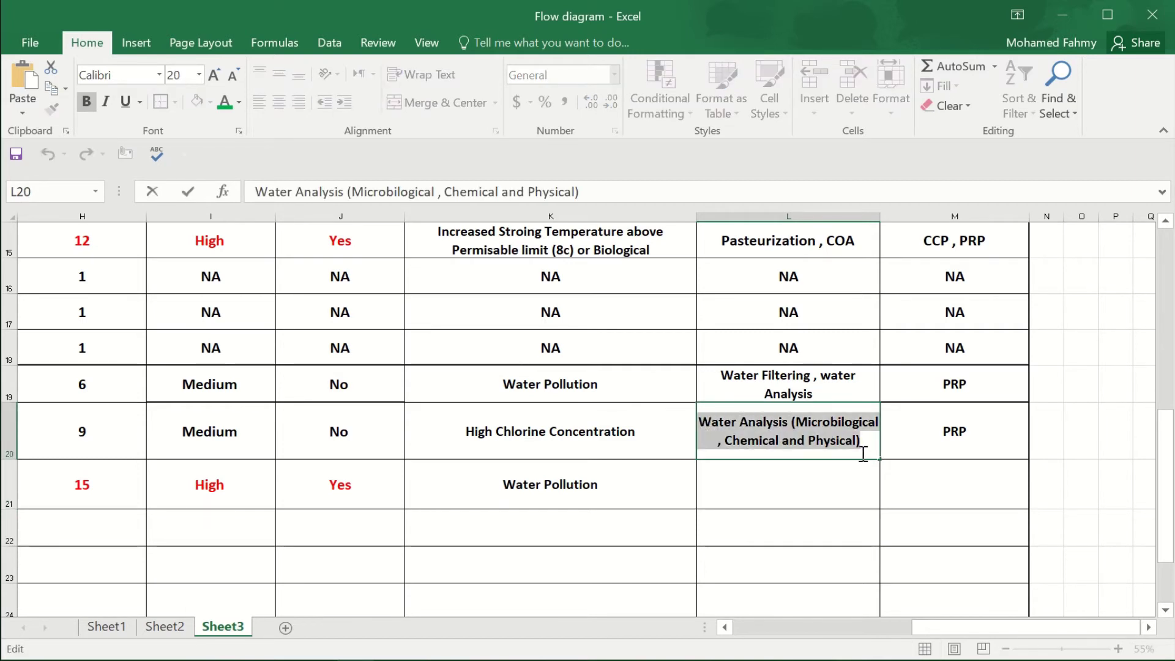
{"action": "left_click", "coordinate": [872, 451]}
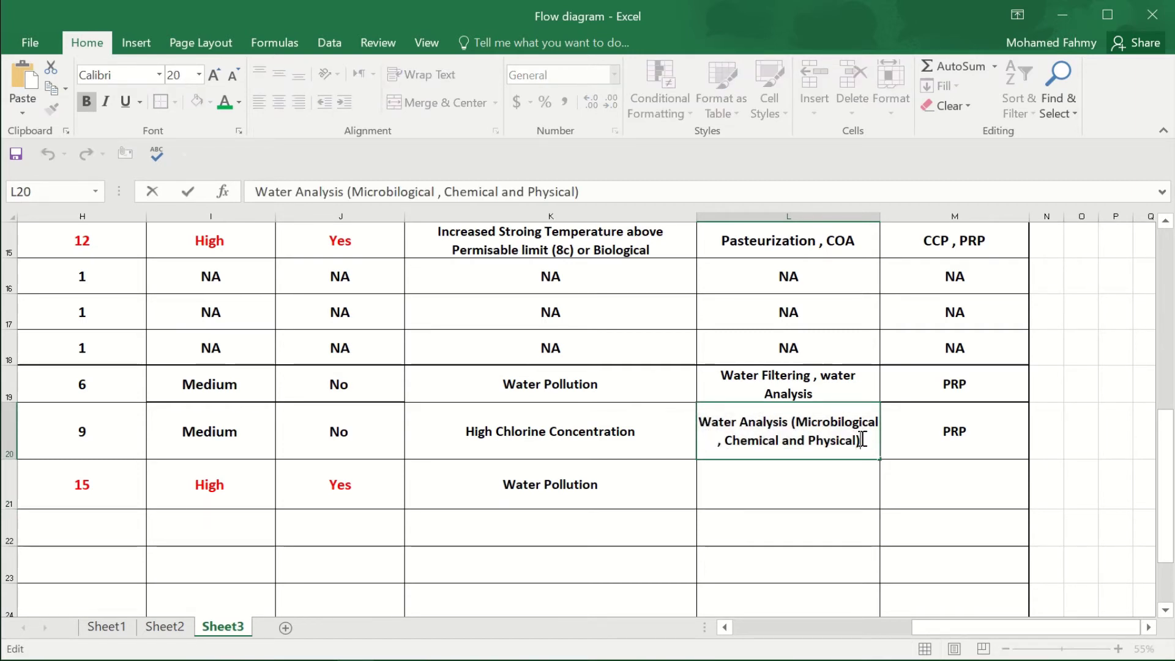
{"action": "left_click", "coordinate": [807, 440]}
{"action": "left_click_drag", "start_coordinate": [704, 422], "coordinate": [793, 423]}
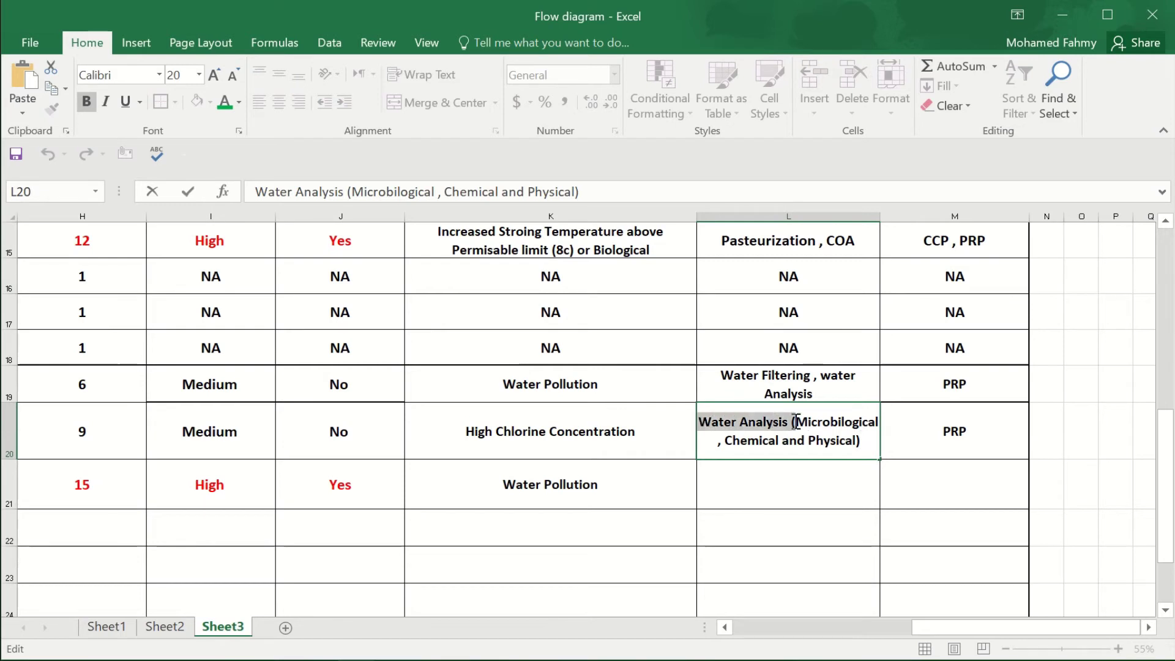
{"action": "left_click", "coordinate": [750, 499]}
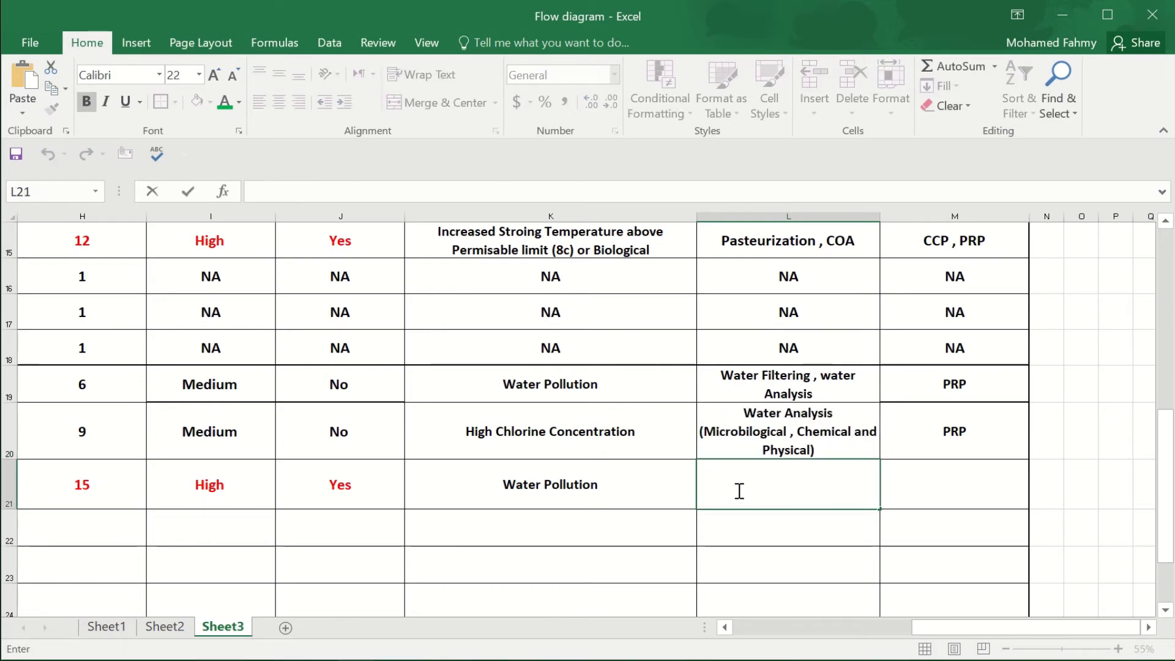
{"action": "key", "text": "ctrl+v"}
{"action": "key", "text": "BackSpace"}
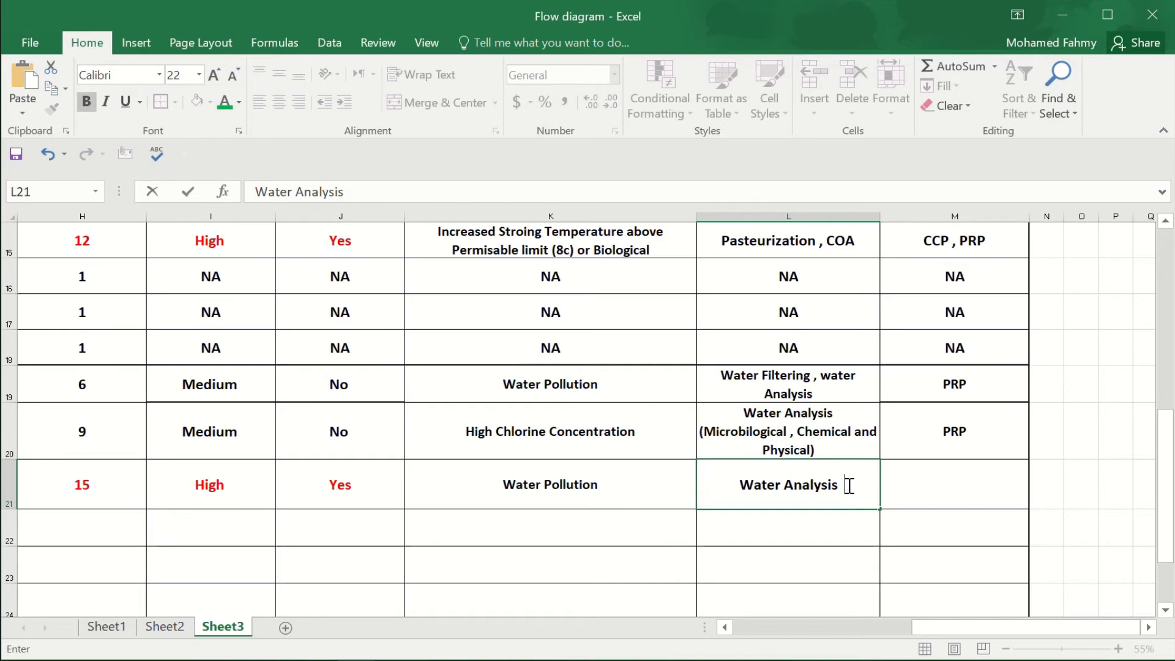
{"action": "type", "text": "& Pa"}
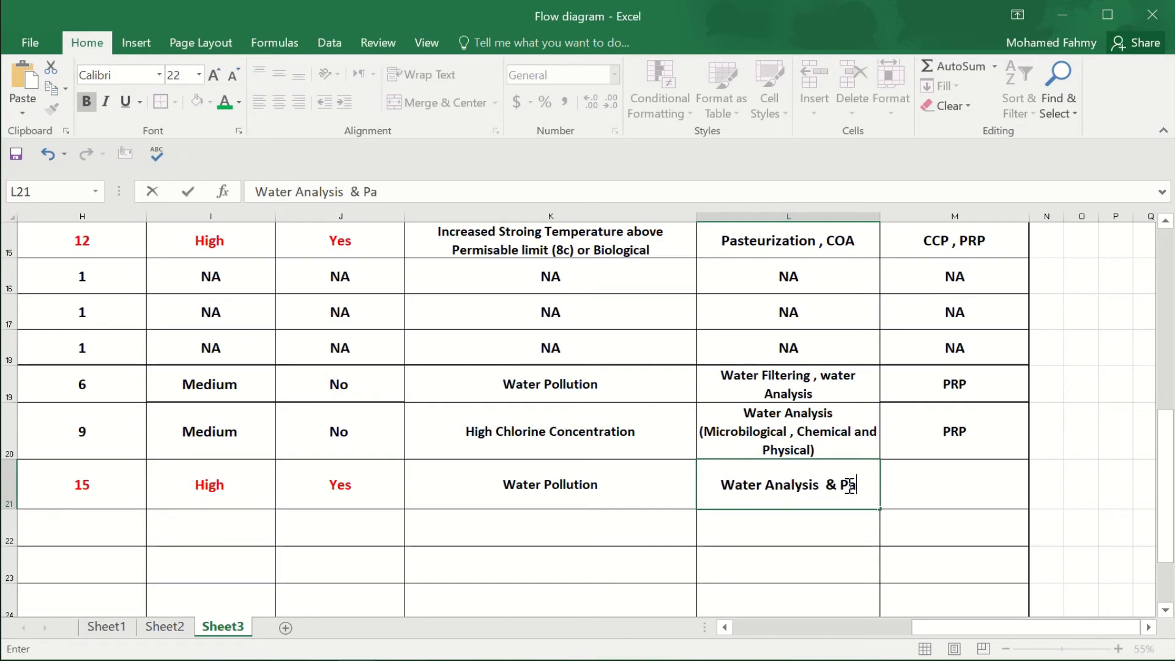
{"action": "type", "text": "steurization"}
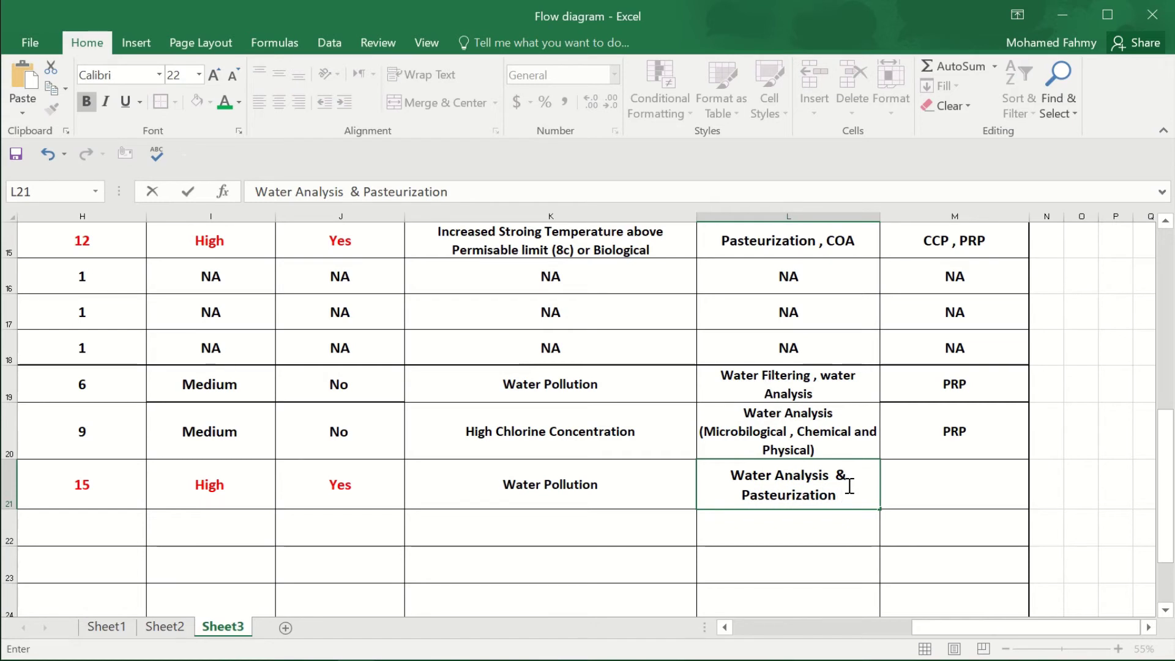
{"action": "key", "text": "ctrl+Return"}
Step: Enter 'PRP & CCP' as the row's classification in M21
{"action": "left_click", "coordinate": [957, 489]}
{"action": "double_click", "coordinate": [957, 488]}
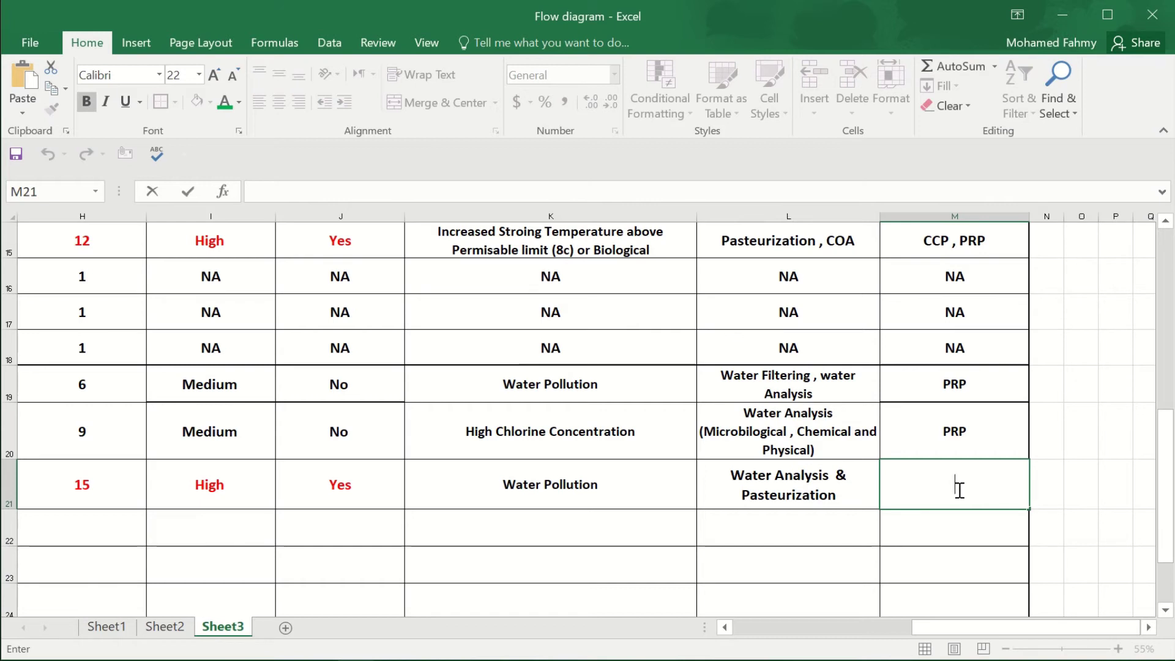
{"action": "type", "text": "PRP"}
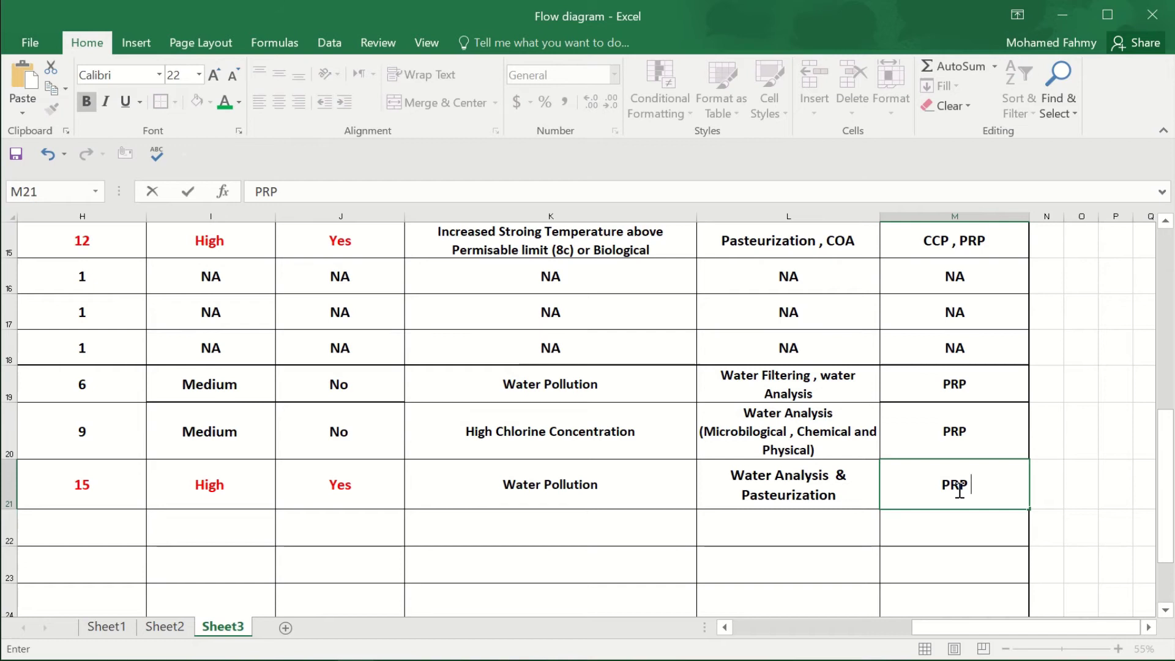
{"action": "type", "text": " & CC"}
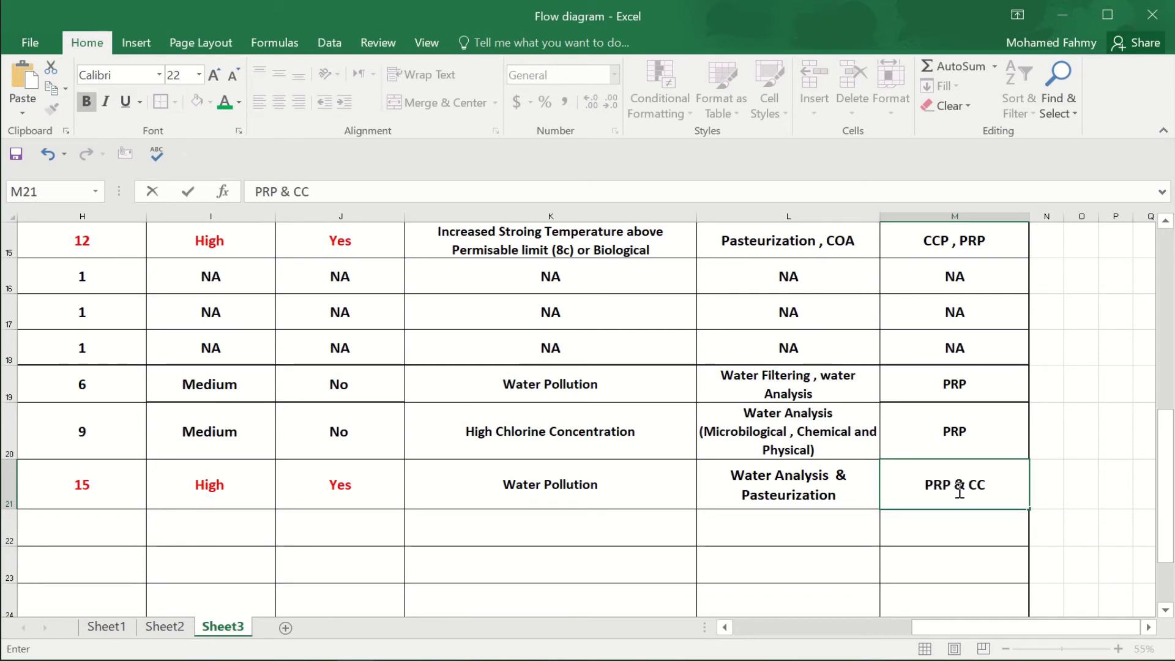
{"action": "type", "text": "P"}
{"action": "key", "text": "ctrl+Return"}
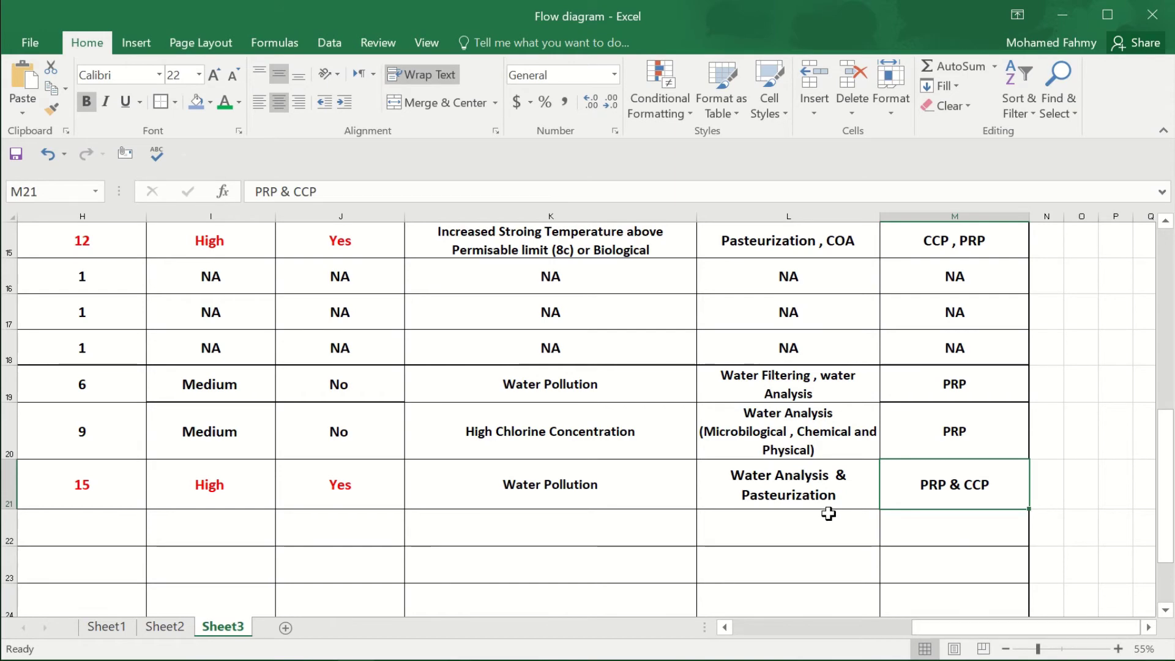
{"action": "scroll", "coordinate": [828, 514], "scroll_direction": "up", "scroll_amount": 3}
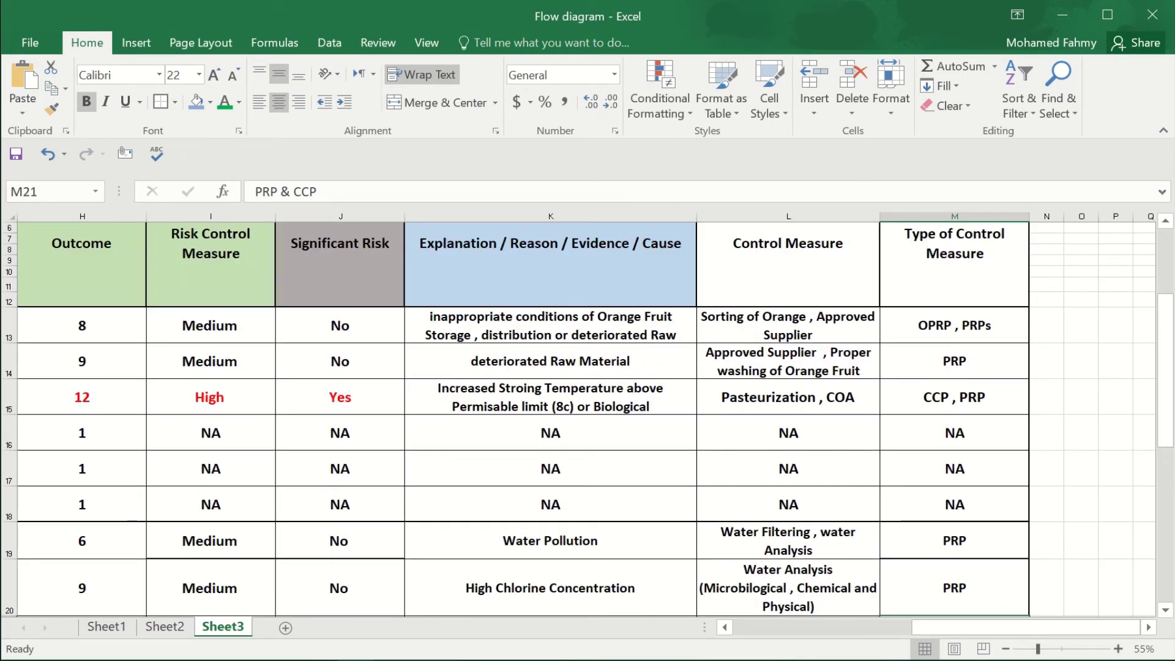
{"action": "left_click_drag", "start_coordinate": [914, 628], "coordinate": [765, 623]}
{"action": "scroll", "coordinate": [702, 516], "scroll_direction": "down", "scroll_amount": 2}
{"action": "scroll", "coordinate": [99, 536], "scroll_direction": "down", "scroll_amount": 2}
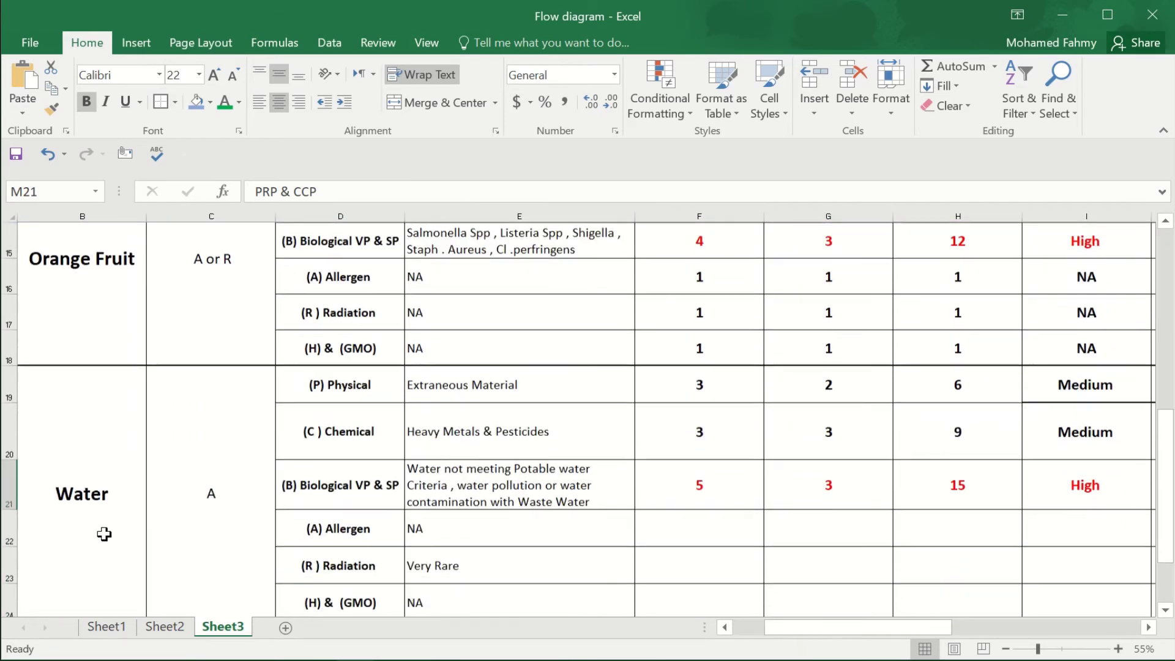
{"action": "scroll", "coordinate": [60, 392], "scroll_direction": "up", "scroll_amount": 3}
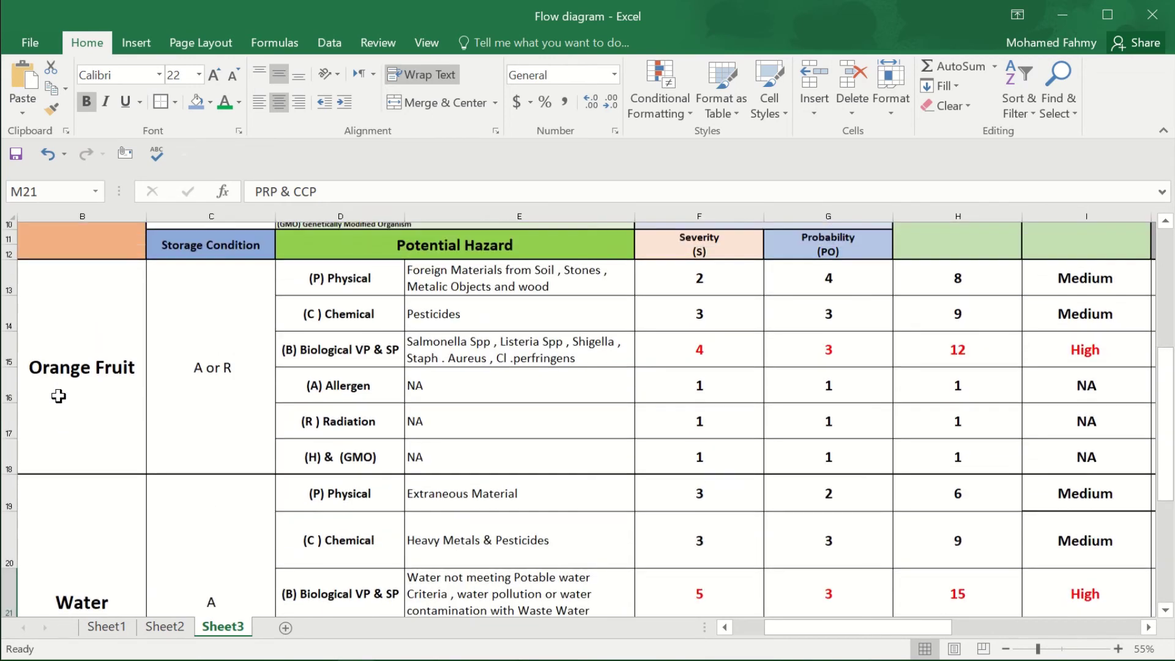
{"action": "scroll", "coordinate": [64, 385], "scroll_direction": "down", "scroll_amount": 1}
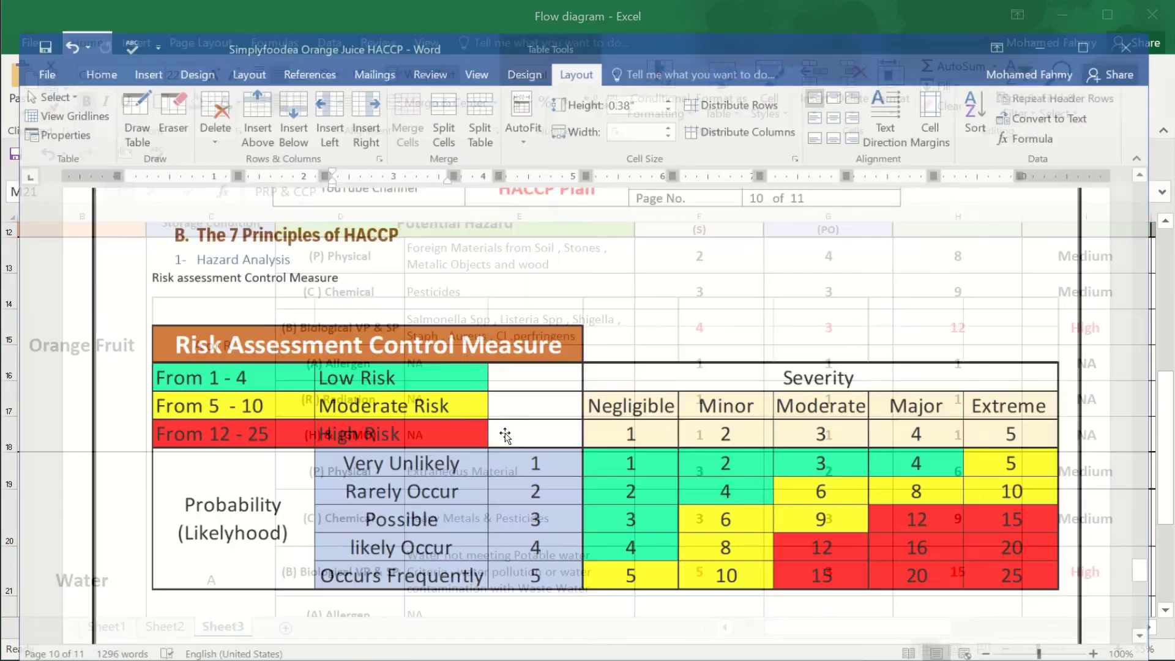
Step: Scroll the Word HACCP plan to page 9's flow diagram showing CCP 1 and CCP 2
{"action": "scroll", "coordinate": [465, 417], "scroll_direction": "down", "scroll_amount": 2}
{"action": "scroll", "coordinate": [455, 417], "scroll_direction": "up", "scroll_amount": 12}
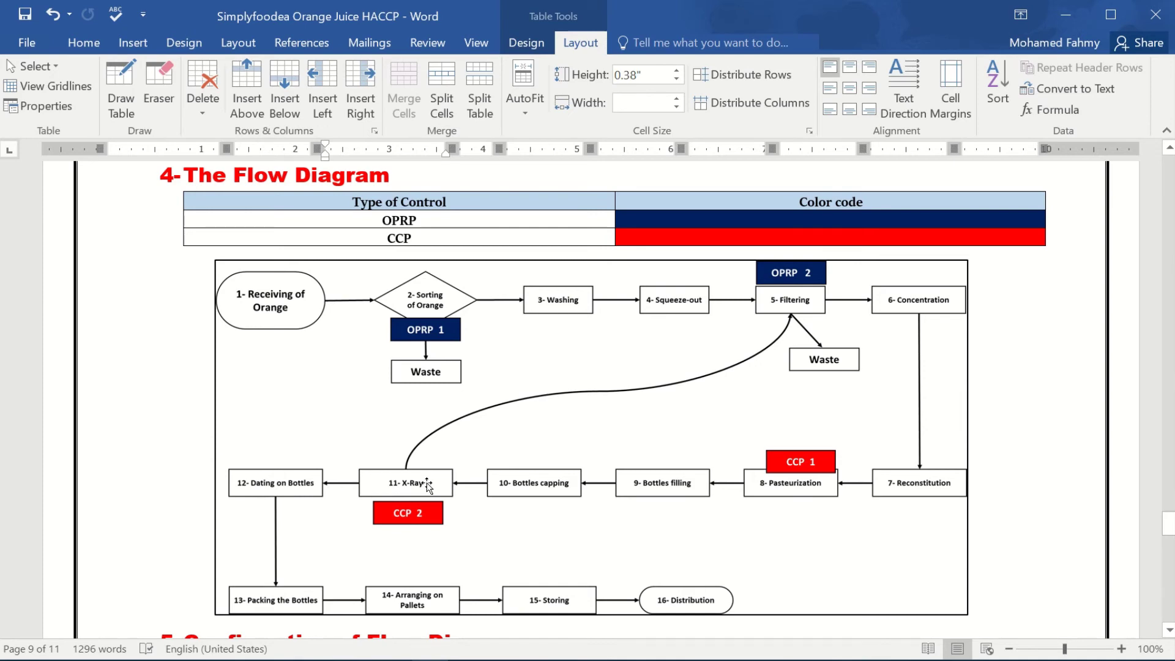
{"action": "scroll", "coordinate": [428, 485], "scroll_direction": "down", "scroll_amount": 3}
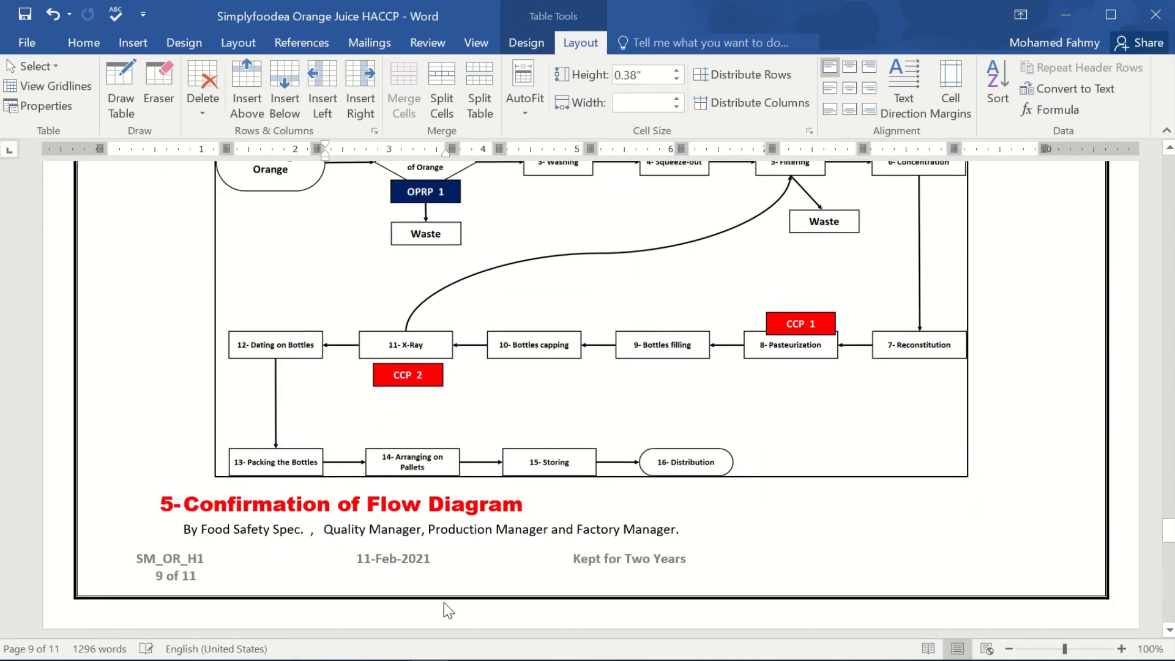
{"action": "key", "text": "alt+Tab"}
{"action": "left_click", "coordinate": [472, 414]}
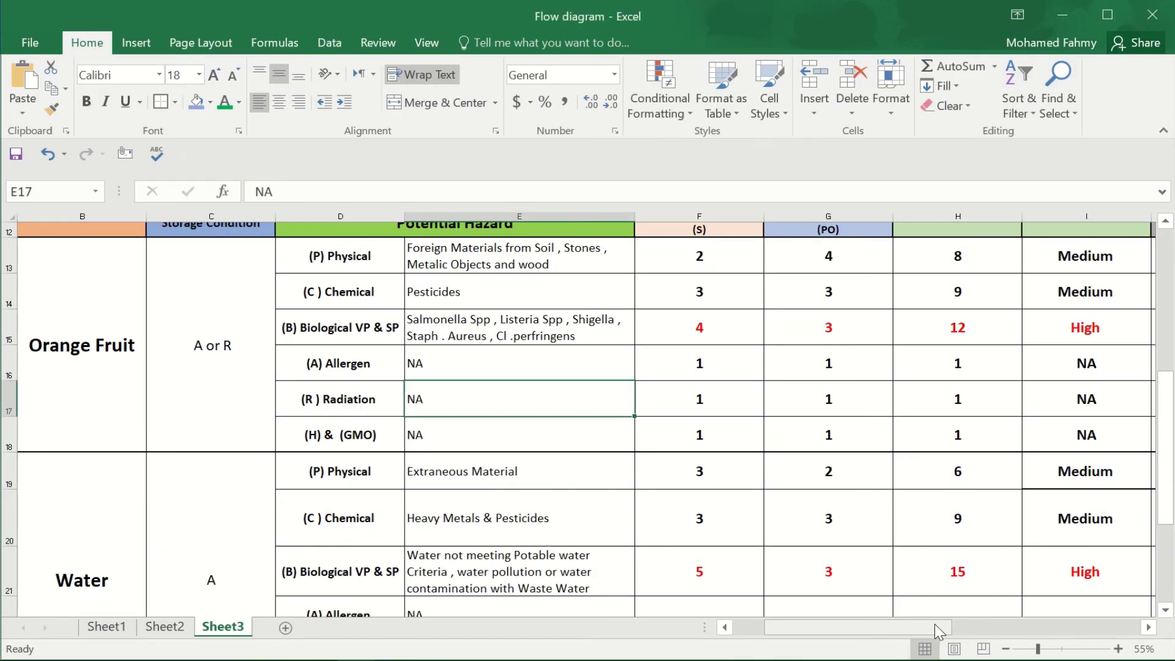
{"action": "left_click_drag", "start_coordinate": [931, 626], "coordinate": [1095, 630]}
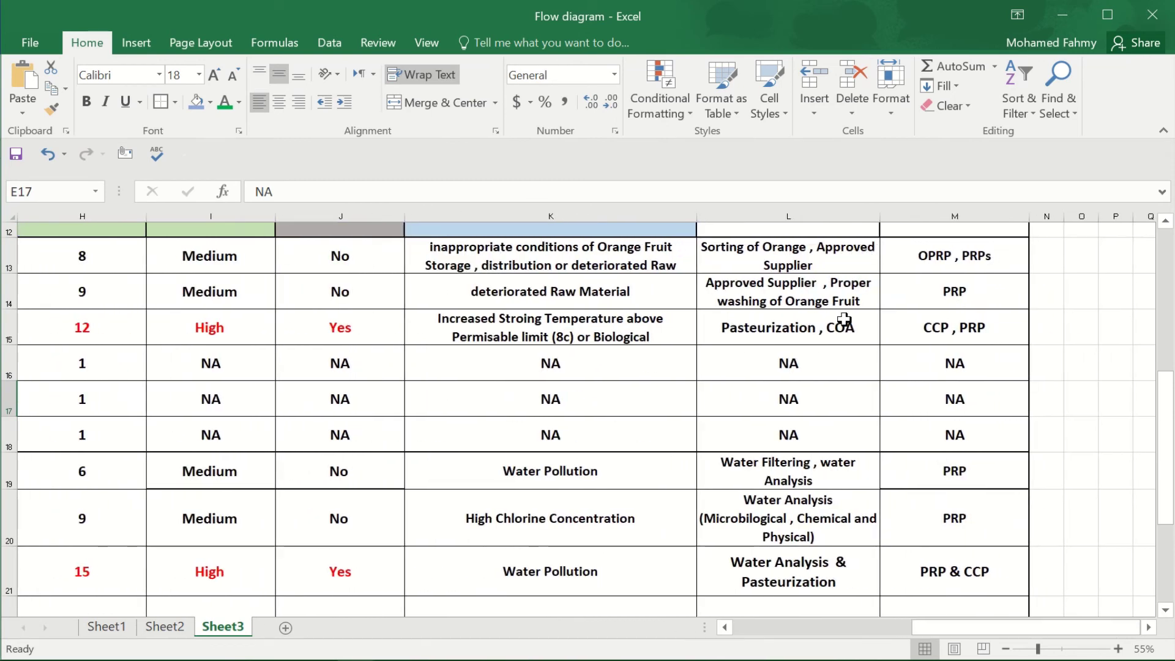
{"action": "left_click_drag", "start_coordinate": [951, 628], "coordinate": [850, 630]}
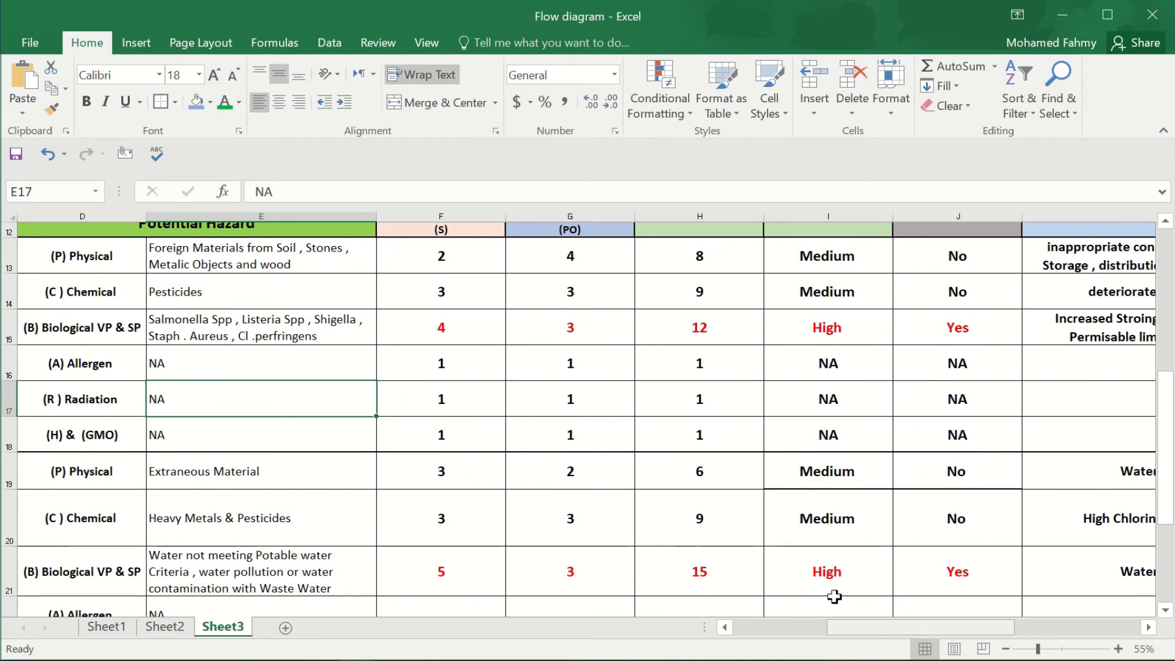
{"action": "scroll", "coordinate": [773, 547], "scroll_direction": "down", "scroll_amount": 1}
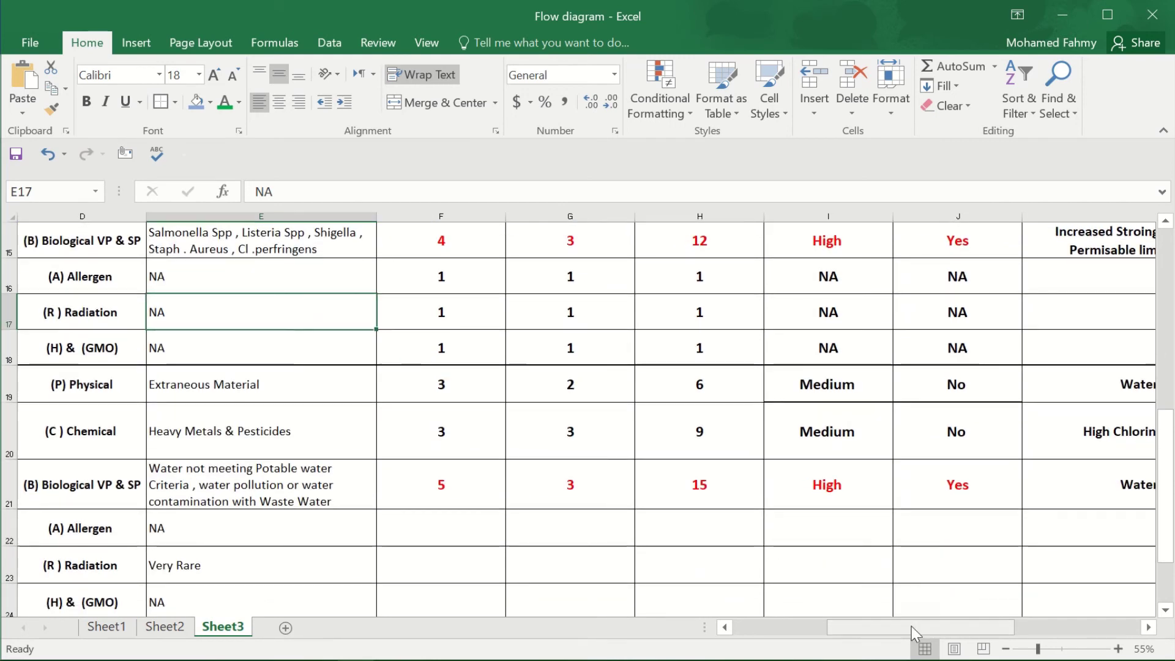
{"action": "left_click_drag", "start_coordinate": [911, 626], "coordinate": [1043, 633]}
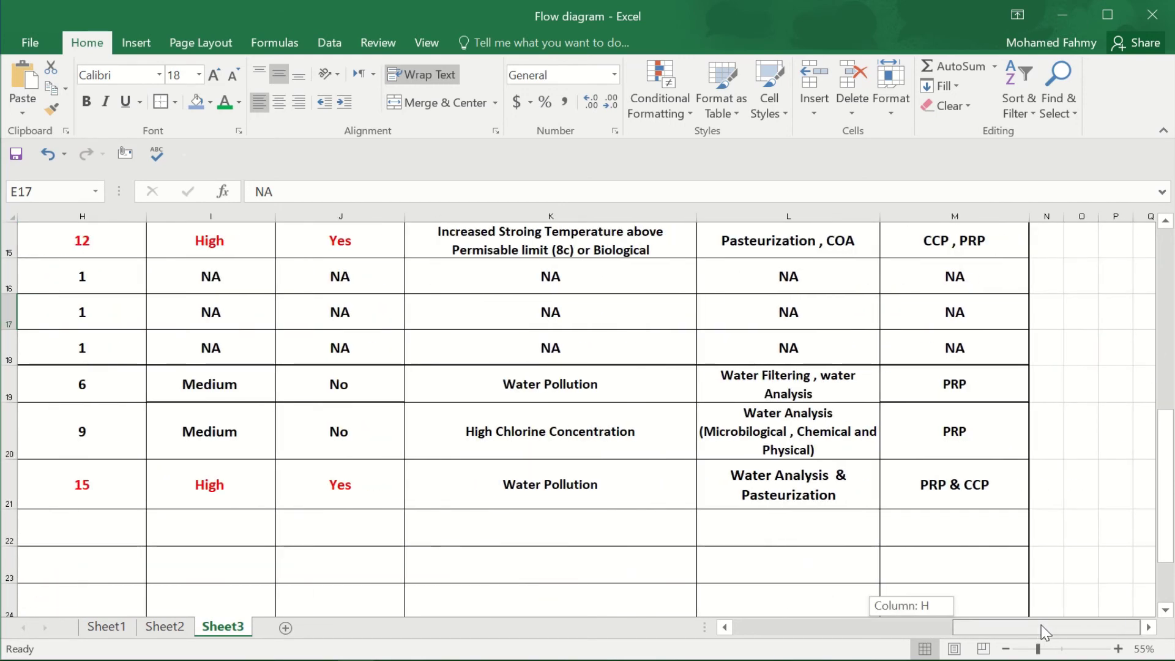
{"action": "mouse_move", "coordinate": [1044, 633]}
{"action": "left_mouse_down"}
{"action": "mouse_move", "coordinate": [1012, 625]}
{"action": "mouse_move", "coordinate": [1042, 632]}
{"action": "mouse_move", "coordinate": [905, 641]}
{"action": "mouse_move", "coordinate": [1047, 643]}
{"action": "left_mouse_up"}
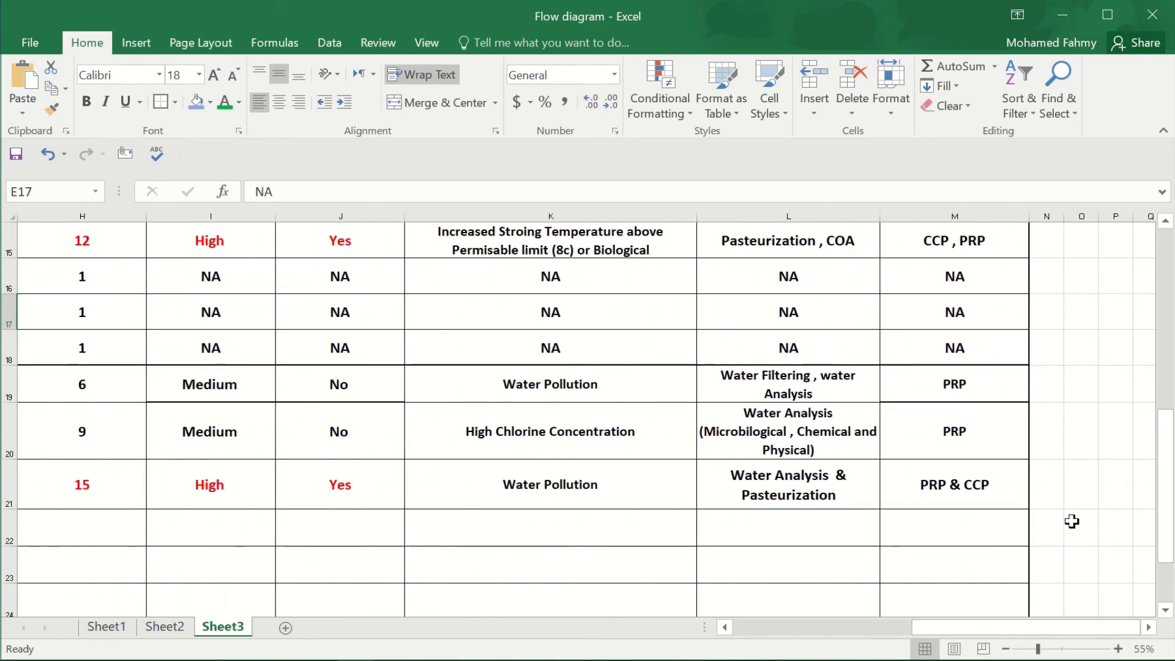
Step: Append ', X-Ray' to the Water Filtering control measure in L19
{"action": "double_click", "coordinate": [996, 388]}
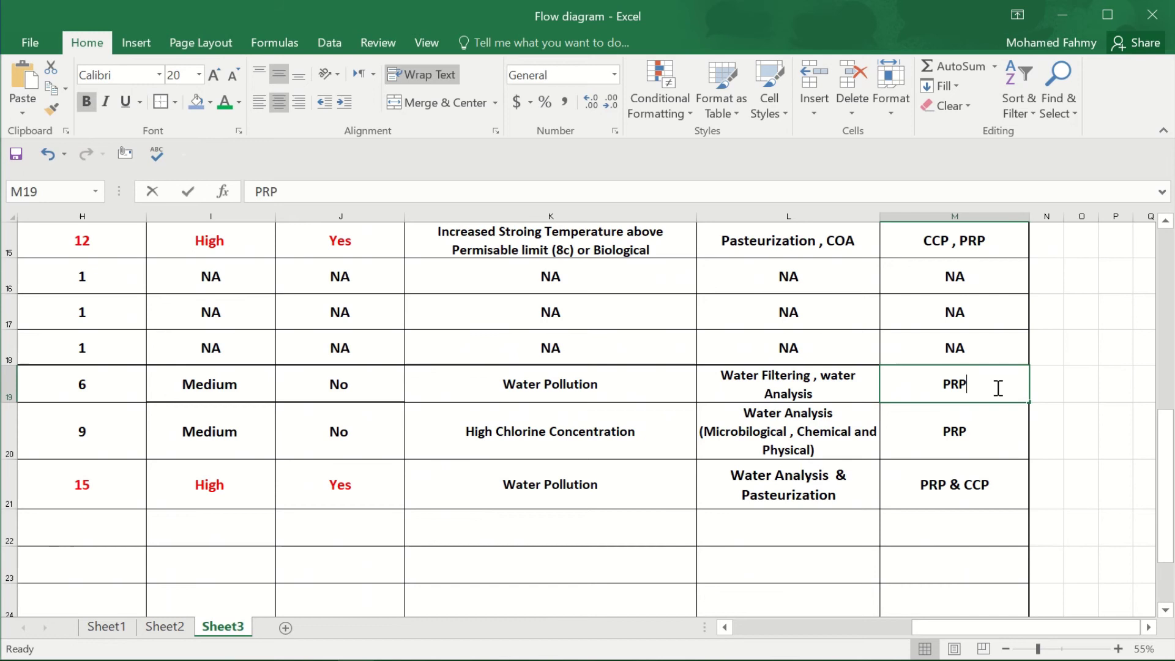
{"action": "double_click", "coordinate": [852, 393]}
{"action": "type", "text": ", "}
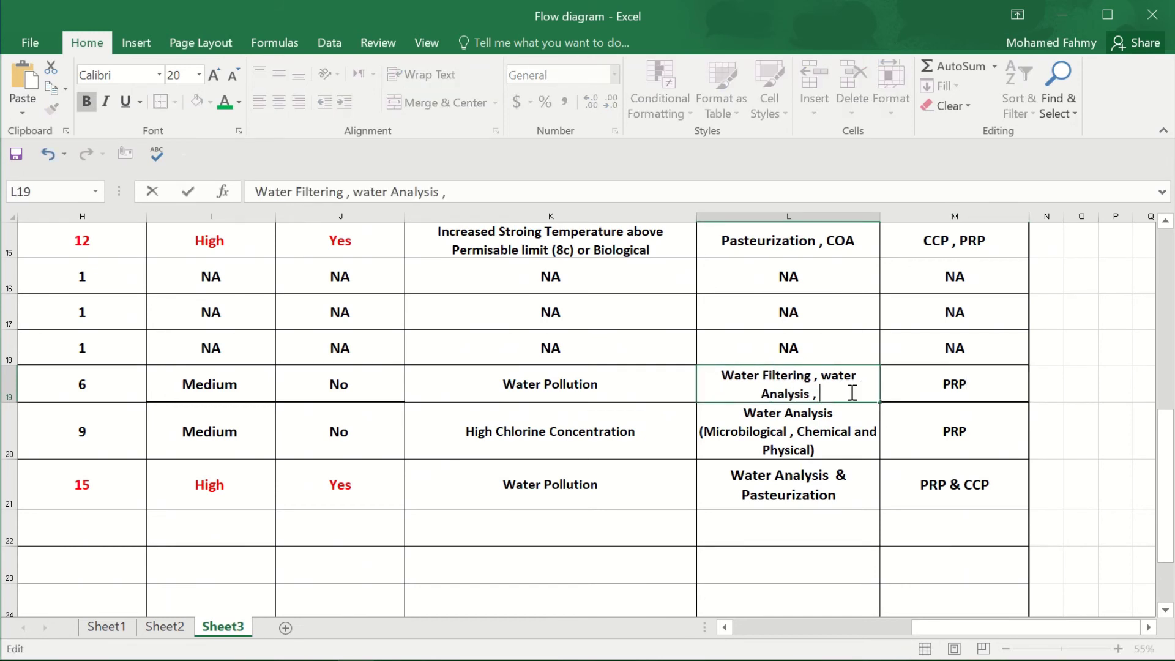
{"action": "type", "text": "X-Ray"}
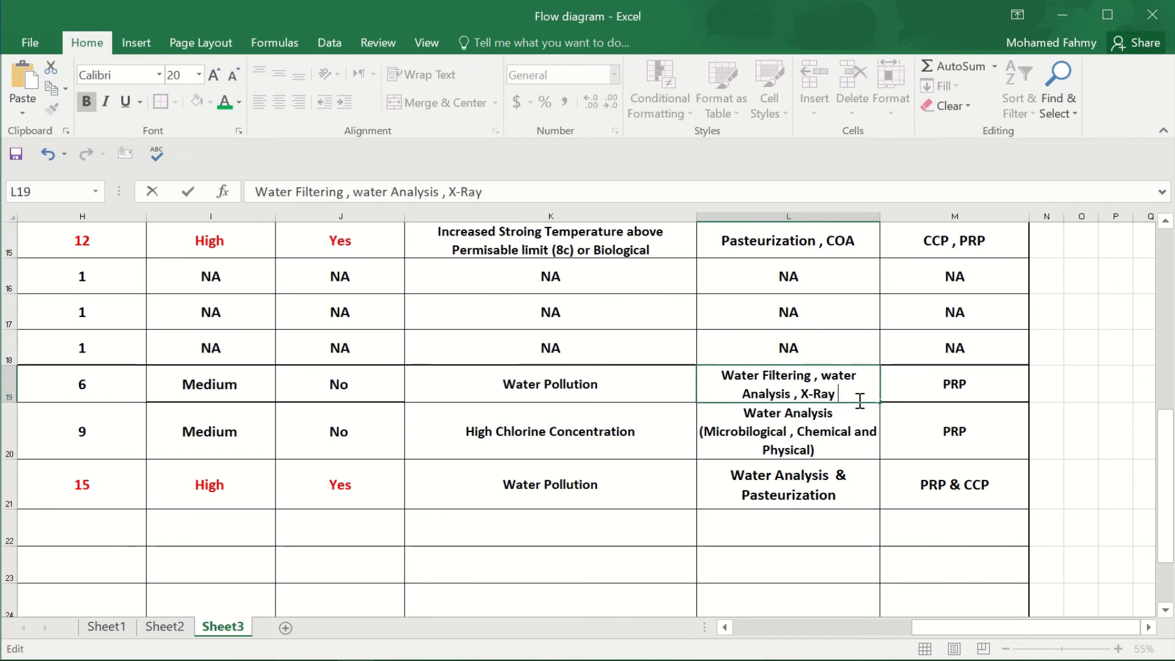
Step: Change the physical hazard's classification in M19 to 'PRP , CCP', then reopen it to highlight CCP
{"action": "double_click", "coordinate": [977, 384]}
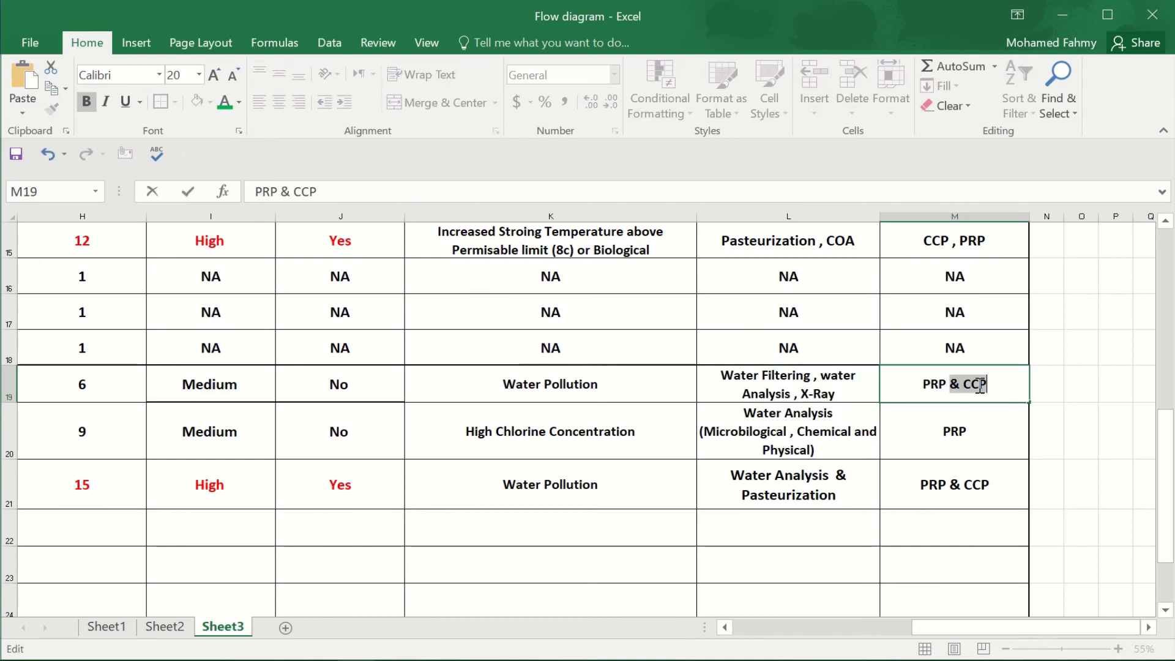
{"action": "type", "text": ", CCP"}
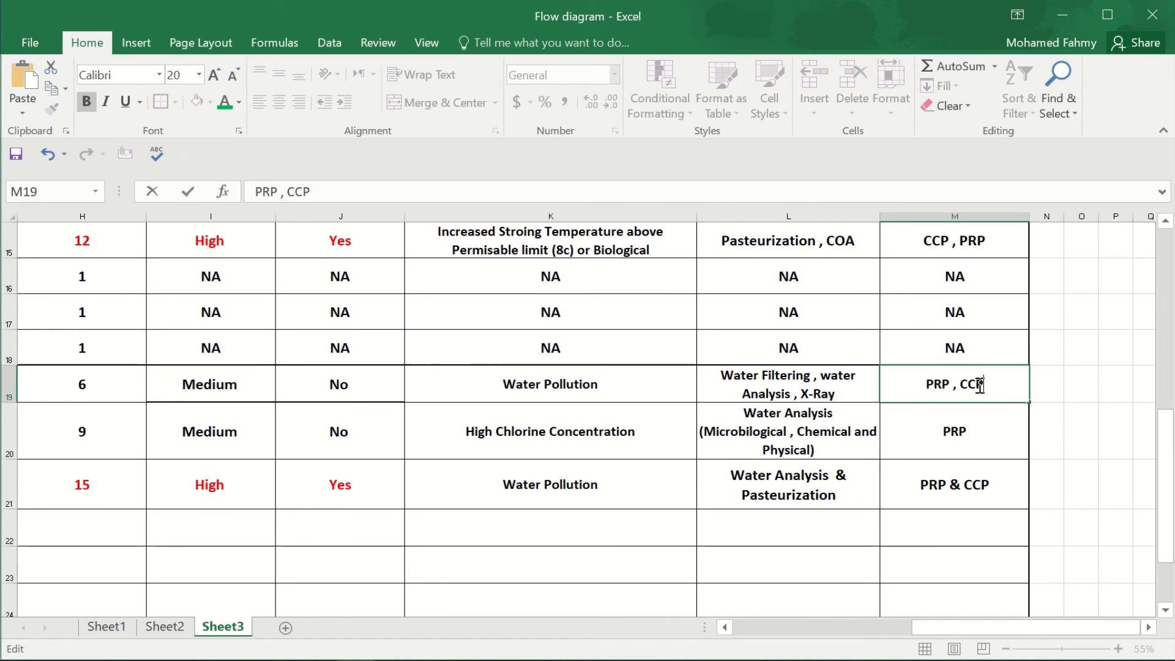
{"action": "left_click", "coordinate": [965, 515]}
{"action": "left_click_drag", "start_coordinate": [975, 626], "coordinate": [1036, 632]}
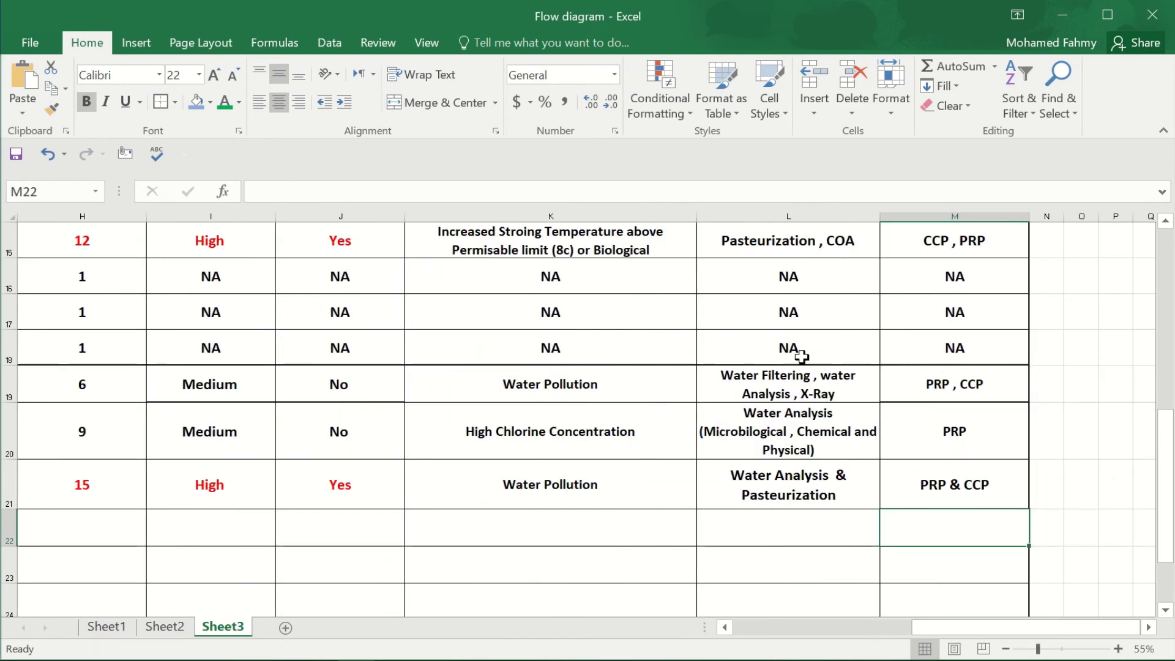
{"action": "left_click", "coordinate": [979, 384]}
{"action": "double_click", "coordinate": [996, 382]}
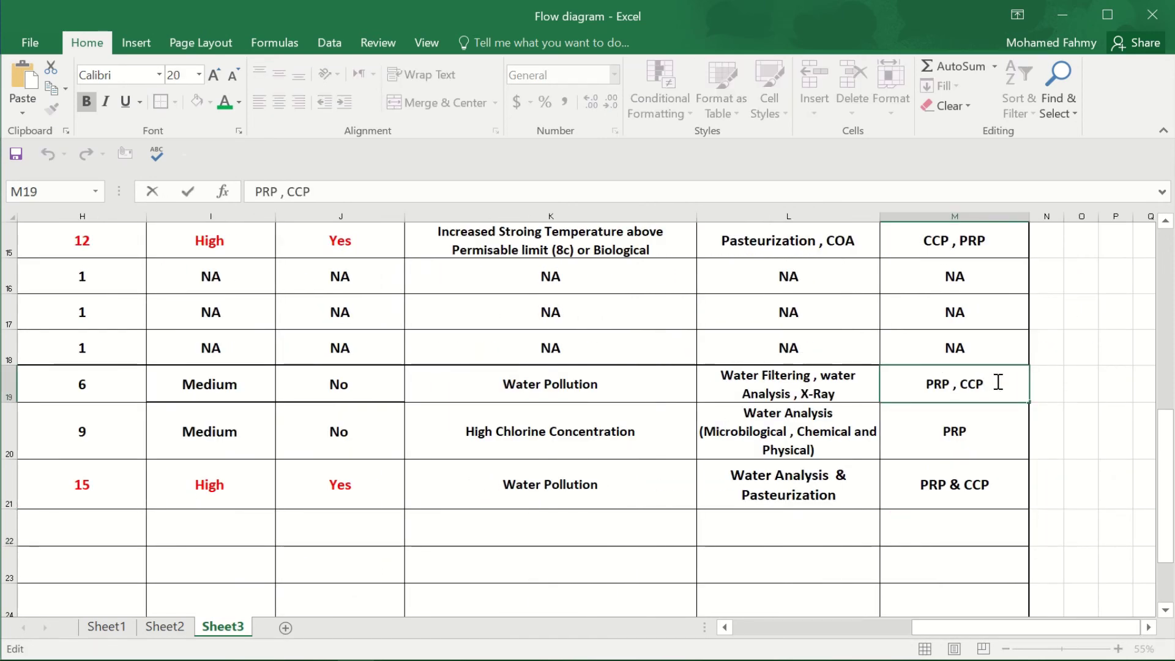
{"action": "left_click_drag", "start_coordinate": [993, 383], "coordinate": [965, 393]}
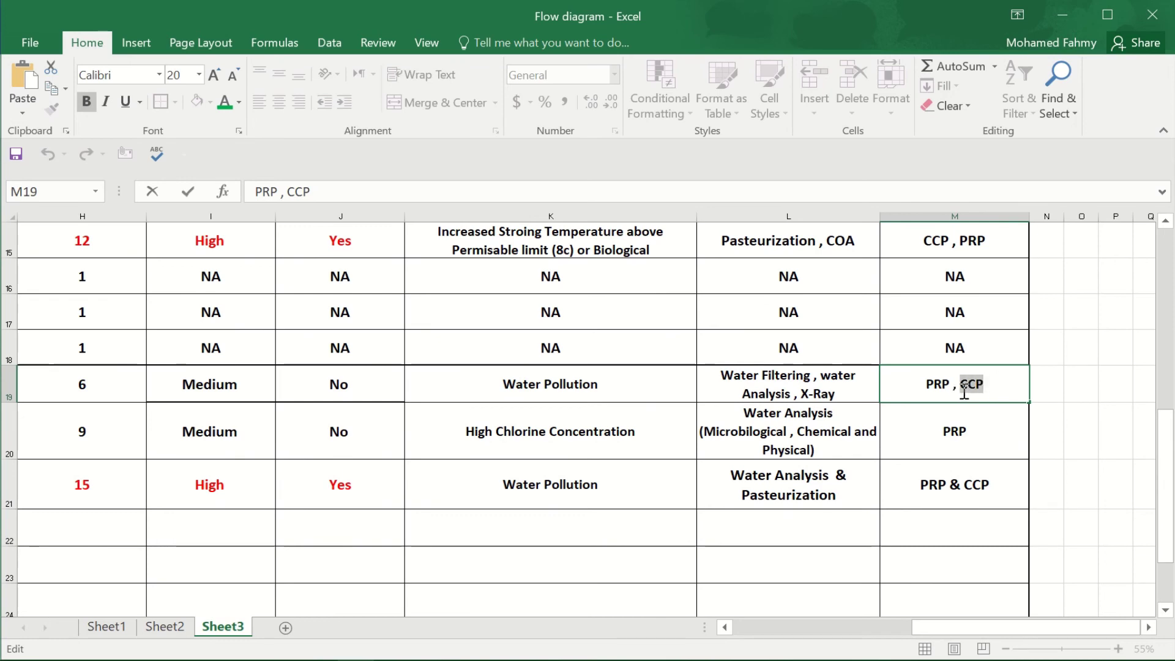
{"action": "left_click_drag", "start_coordinate": [965, 627], "coordinate": [806, 632]}
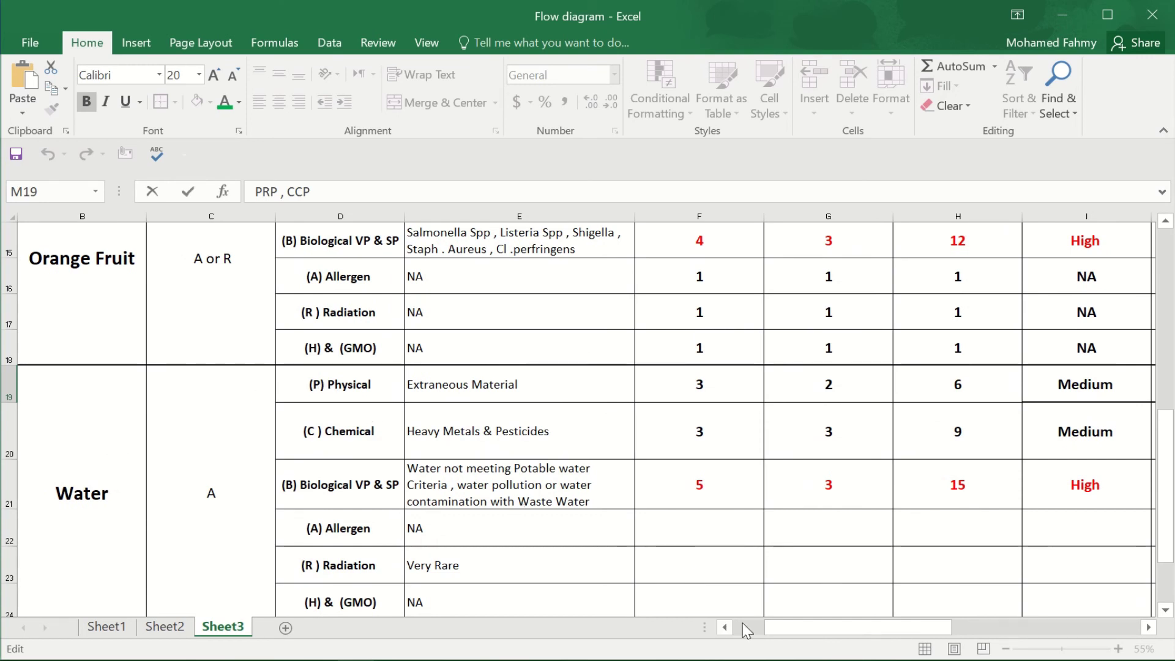
Step: Commit 'PRP , CCP' in M19 and scroll back to column A to review the Water ratings
{"action": "left_click_drag", "start_coordinate": [779, 630], "coordinate": [985, 630]}
{"action": "left_click", "coordinate": [974, 478]}
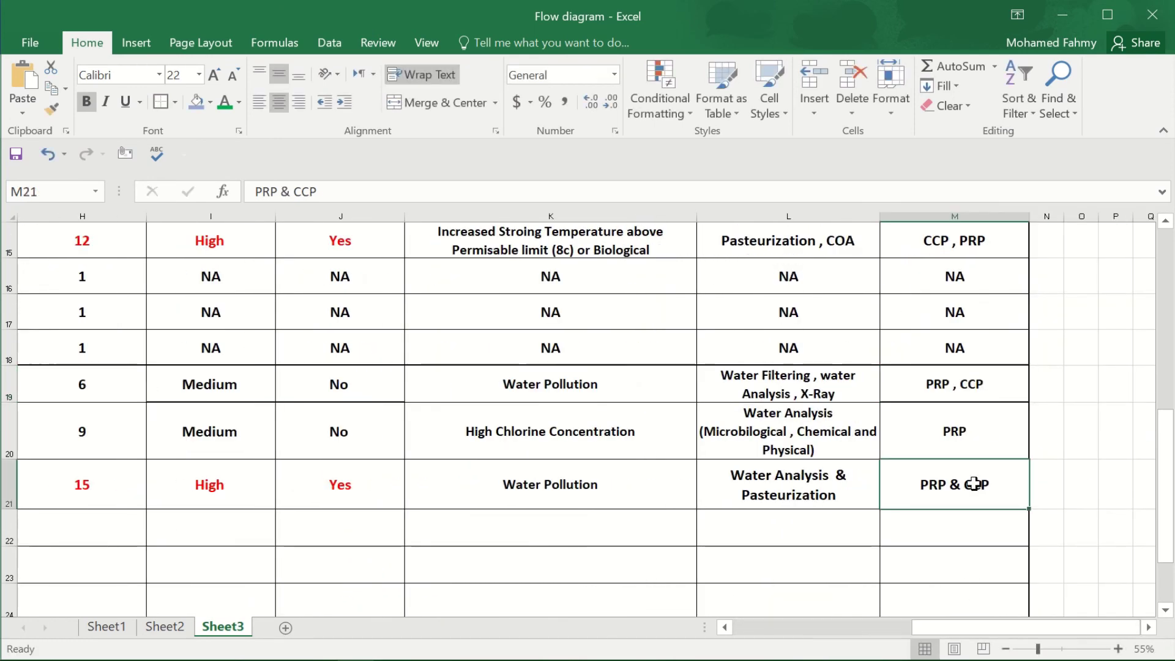
{"action": "left_click_drag", "start_coordinate": [959, 630], "coordinate": [774, 639]}
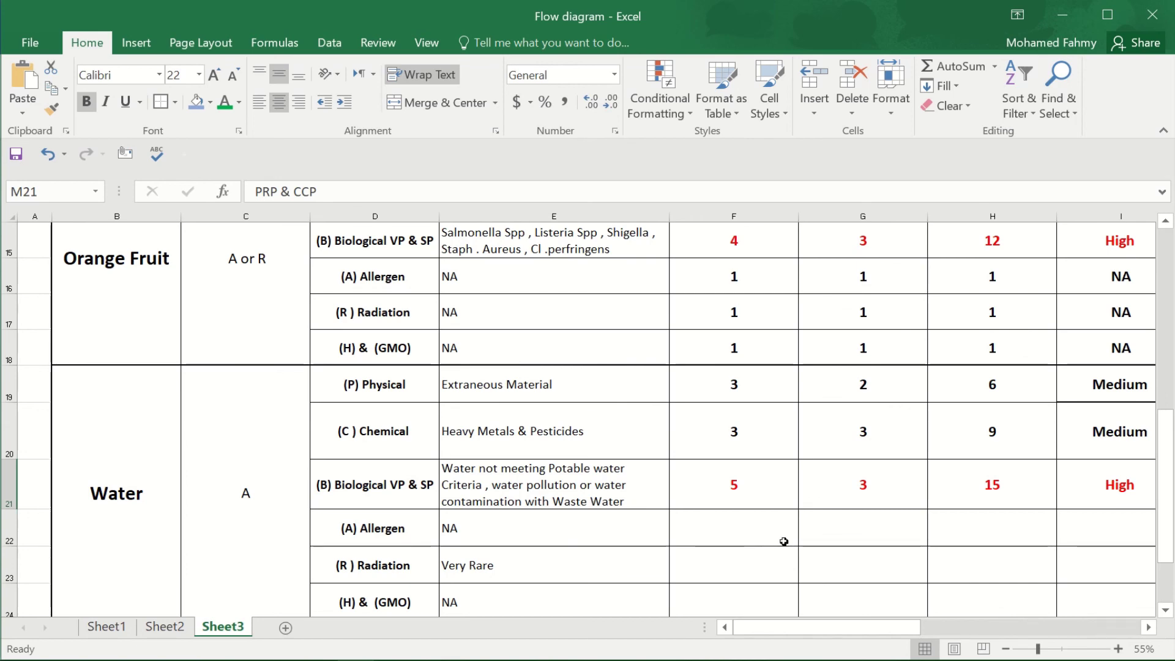
Step: Copy the Orange Fruit allergen, radiation and GMO ratings (1, NA) into the Water rows at F22
{"action": "scroll", "coordinate": [784, 542], "scroll_direction": "down", "scroll_amount": 1}
{"action": "left_click_drag", "start_coordinate": [560, 309], "coordinate": [1019, 384]}
{"action": "key", "text": "ctrl+c"}
{"action": "left_click", "coordinate": [522, 499]}
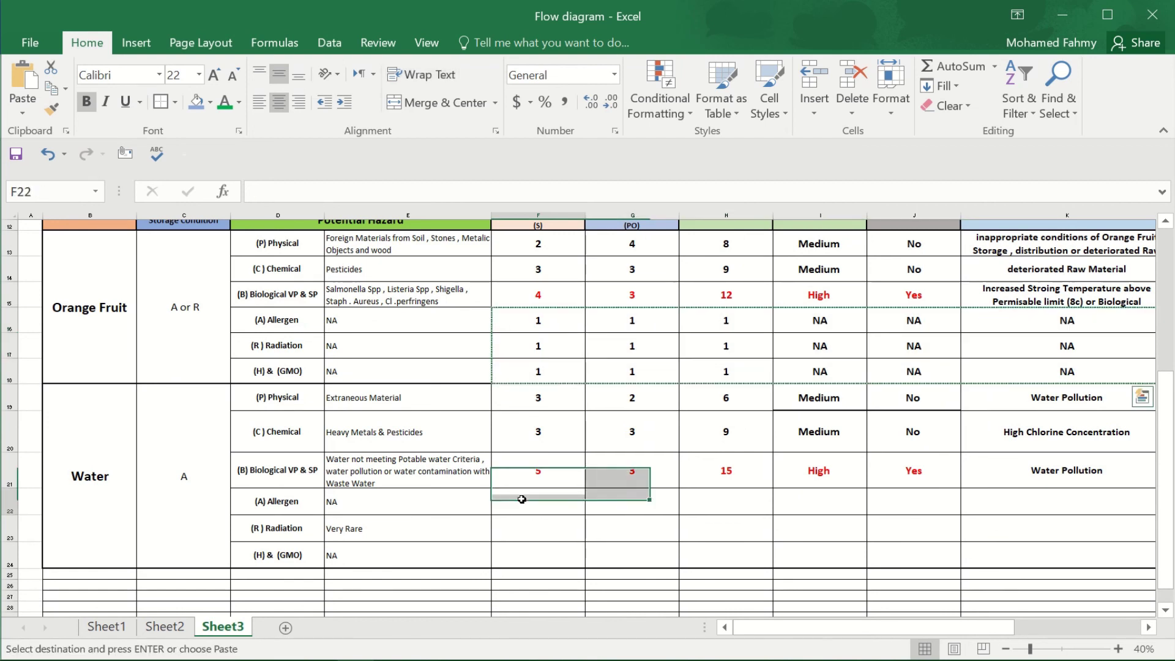
{"action": "key", "text": "ctrl+v"}
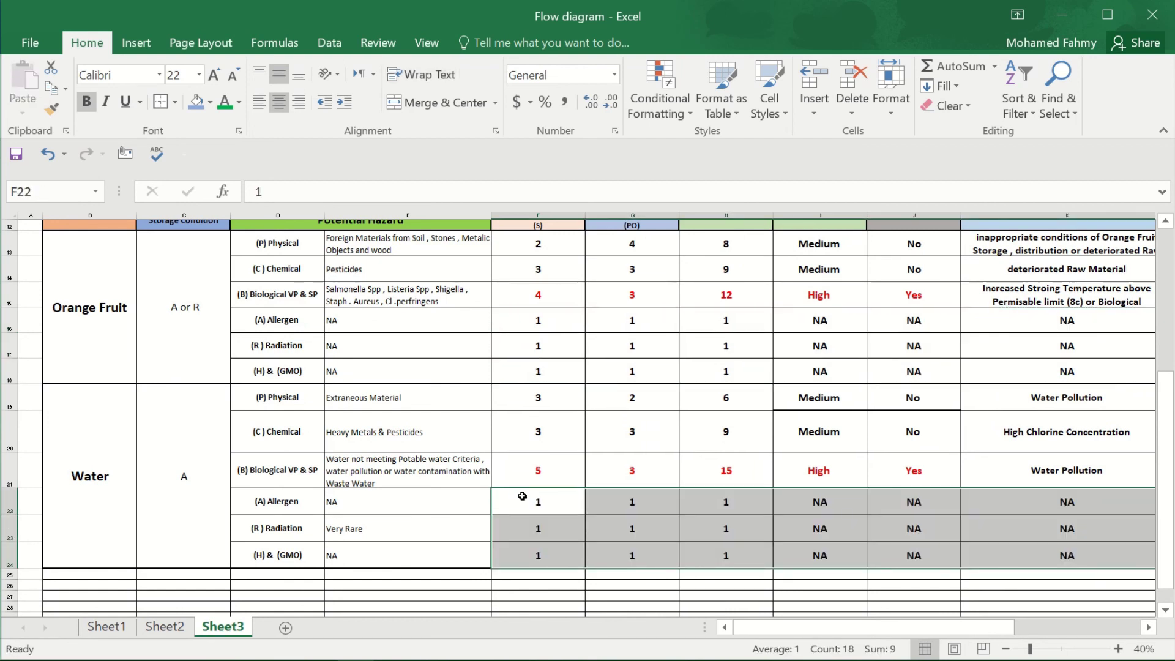
{"action": "left_click", "coordinate": [638, 549]}
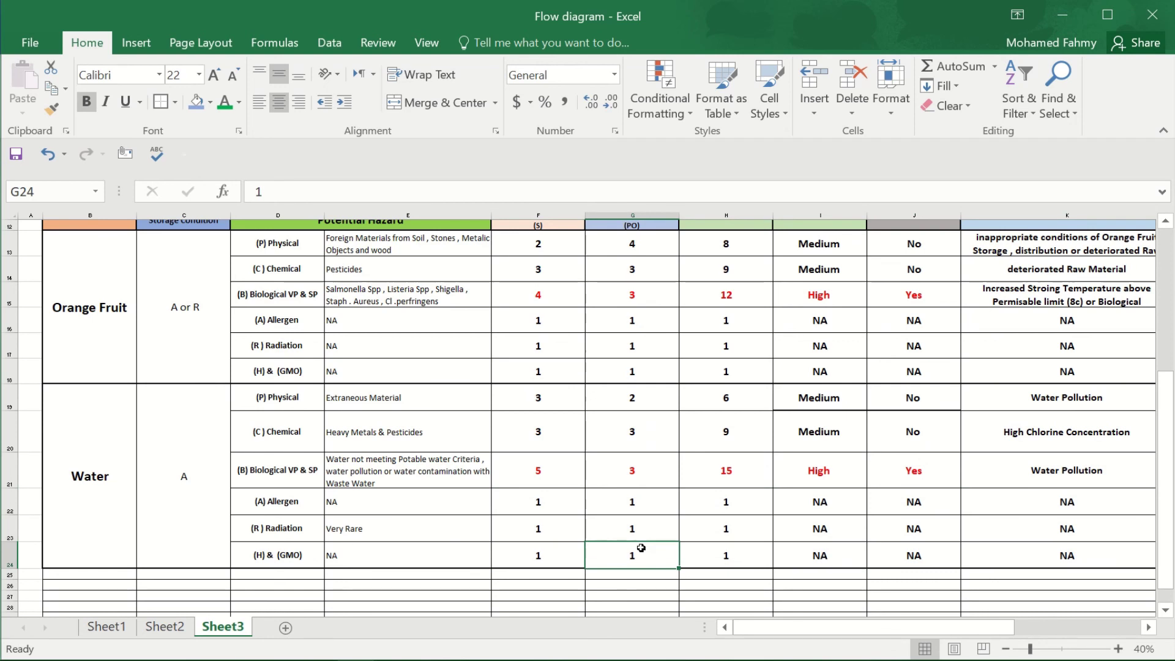